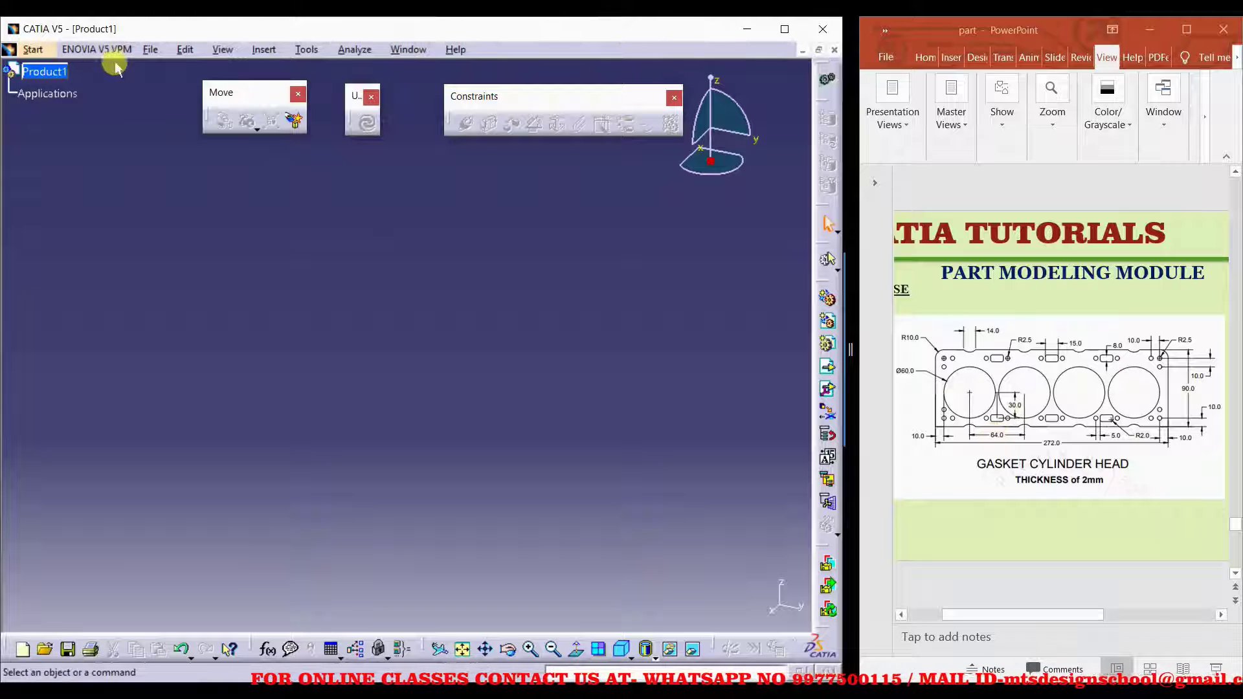
Step: Create a new part in the Part Design workbench
click(49, 53)
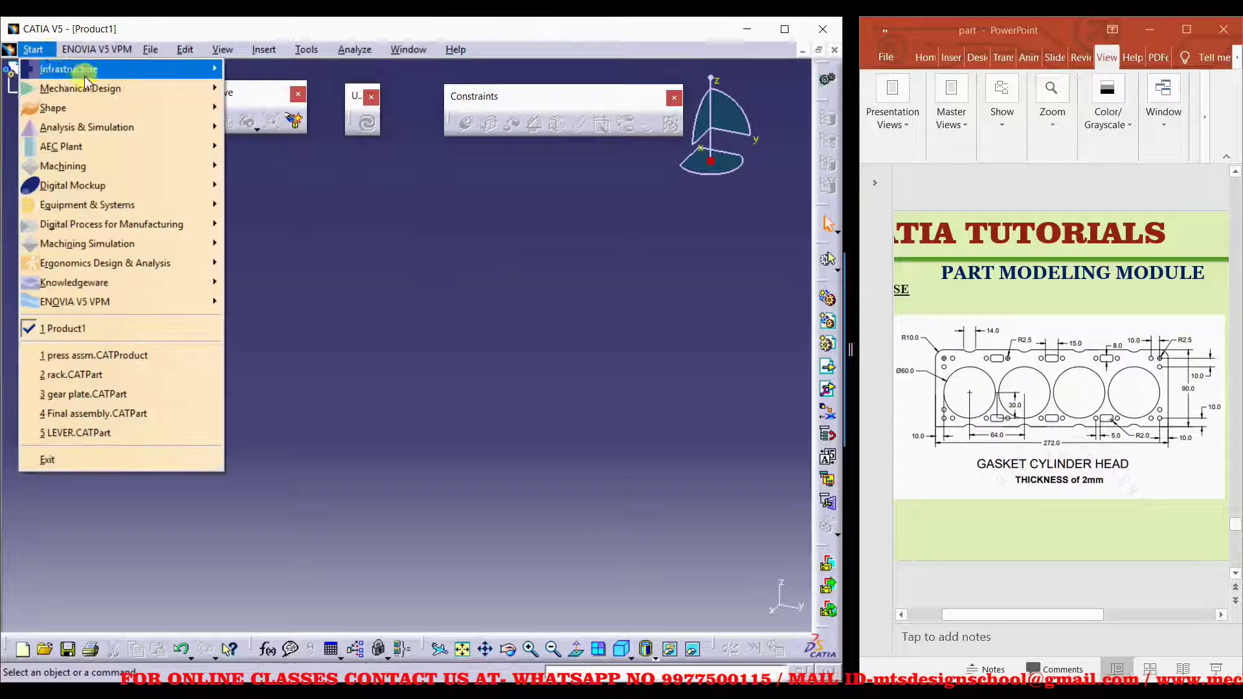
mouse_move(129, 86)
click(259, 86)
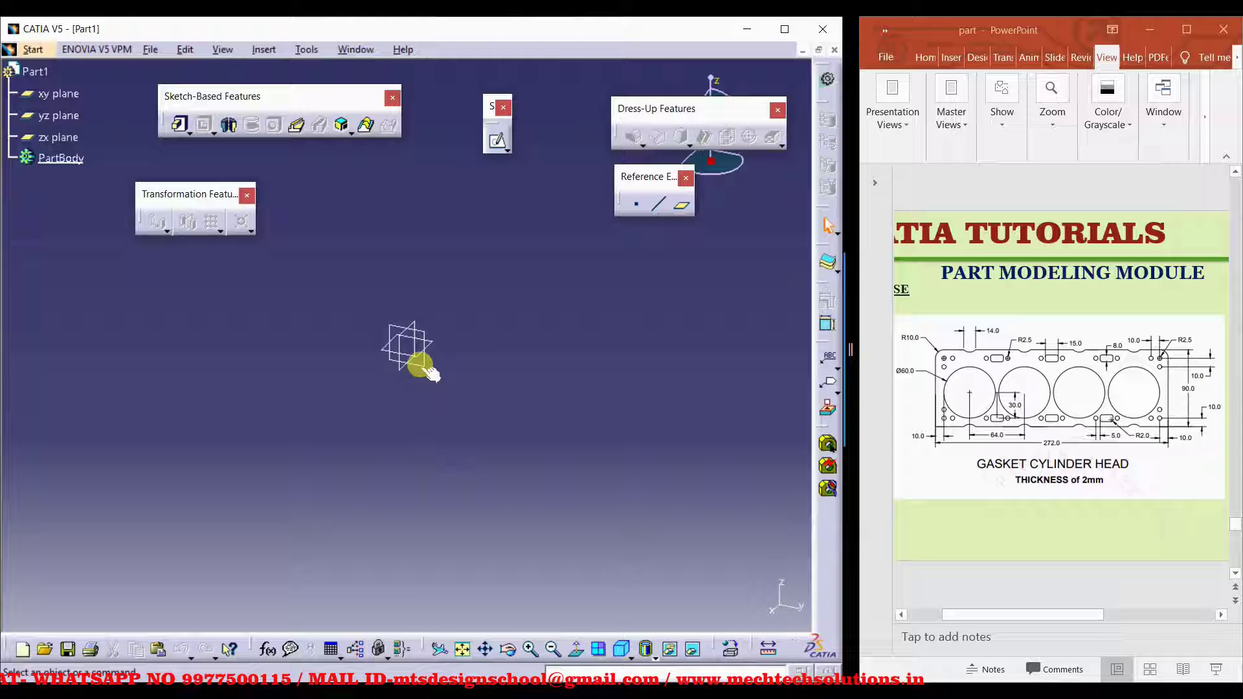
Step: Open a sketch on the xy plane and draw a centered rectangle about 158 mm by 63 mm at the origin
click(428, 370)
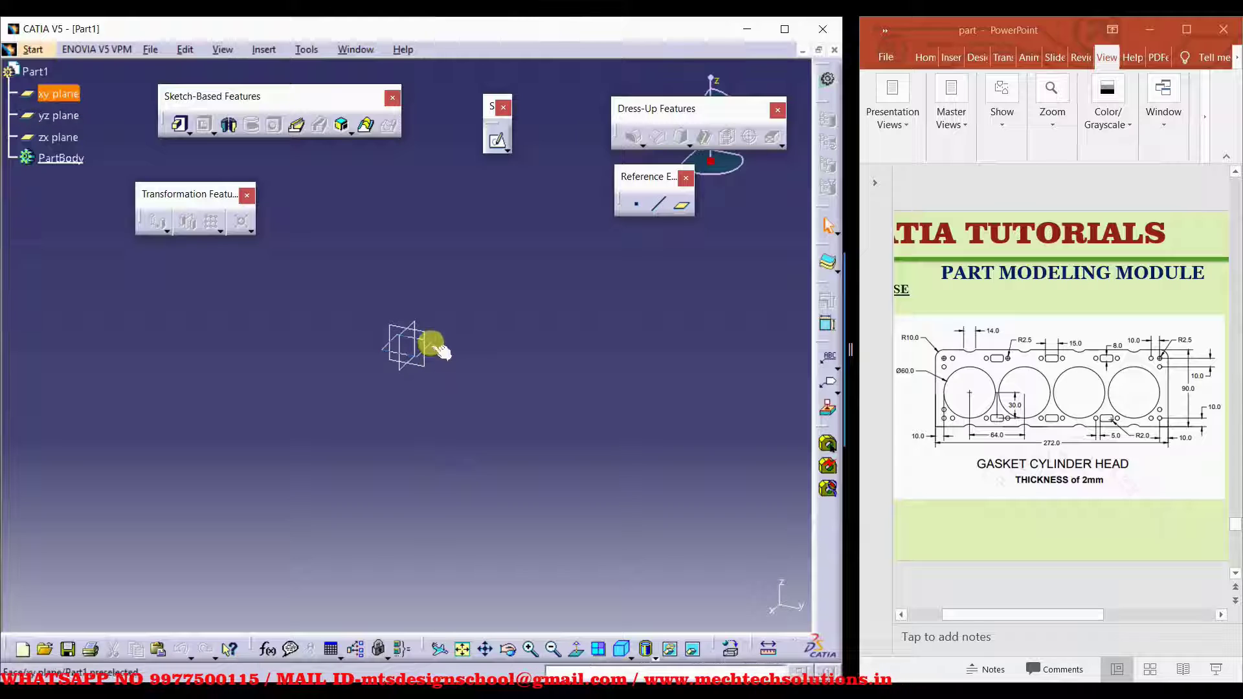
click(498, 143)
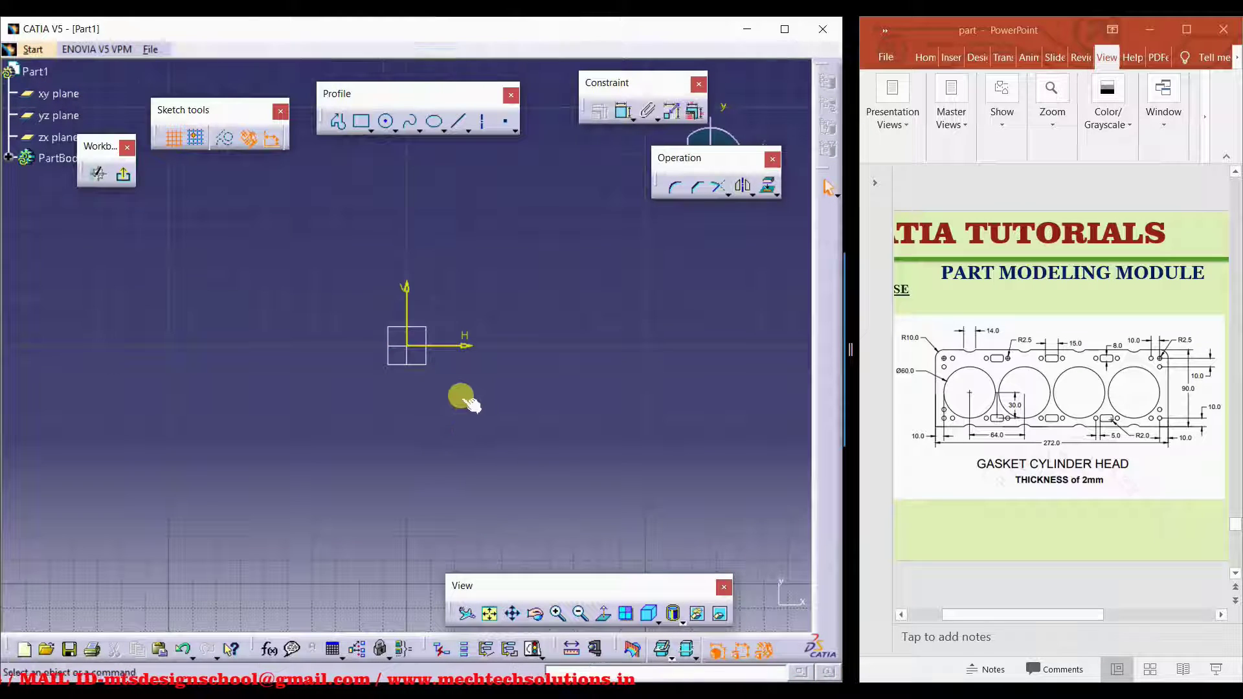
mouse_move(465, 400)
middle_down()
mouse_move(428, 437)
mouse_move(492, 430)
middle_up()
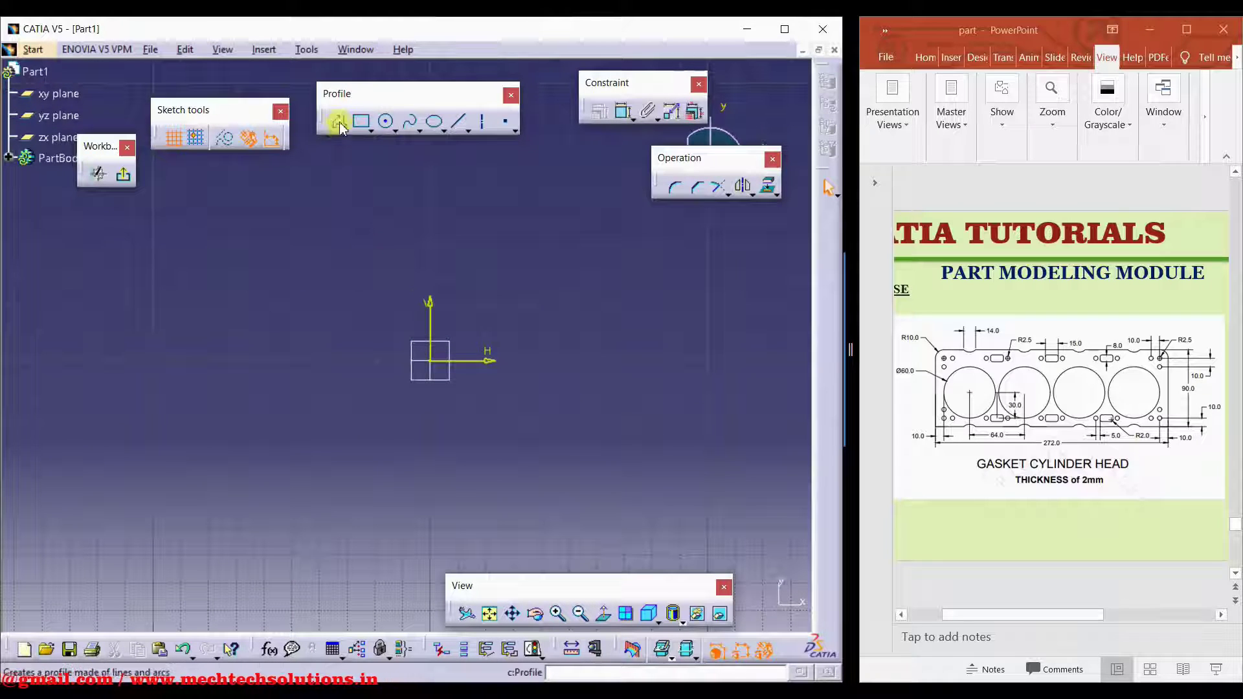
click(370, 129)
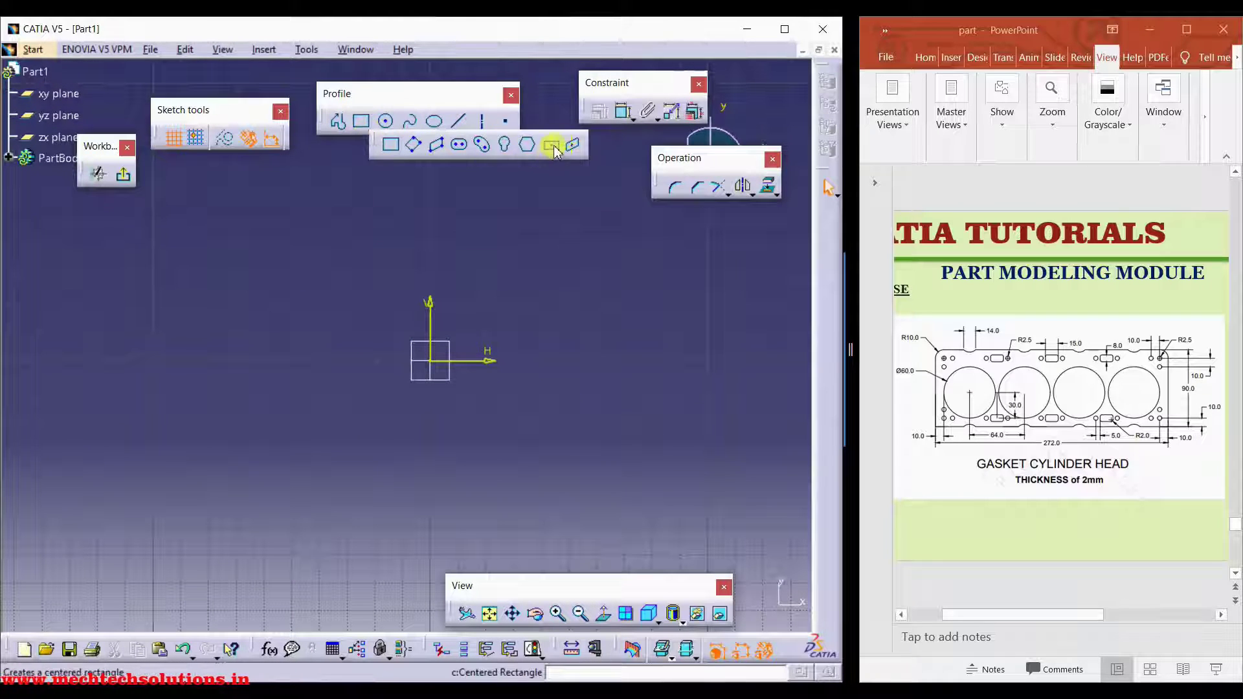
click(549, 143)
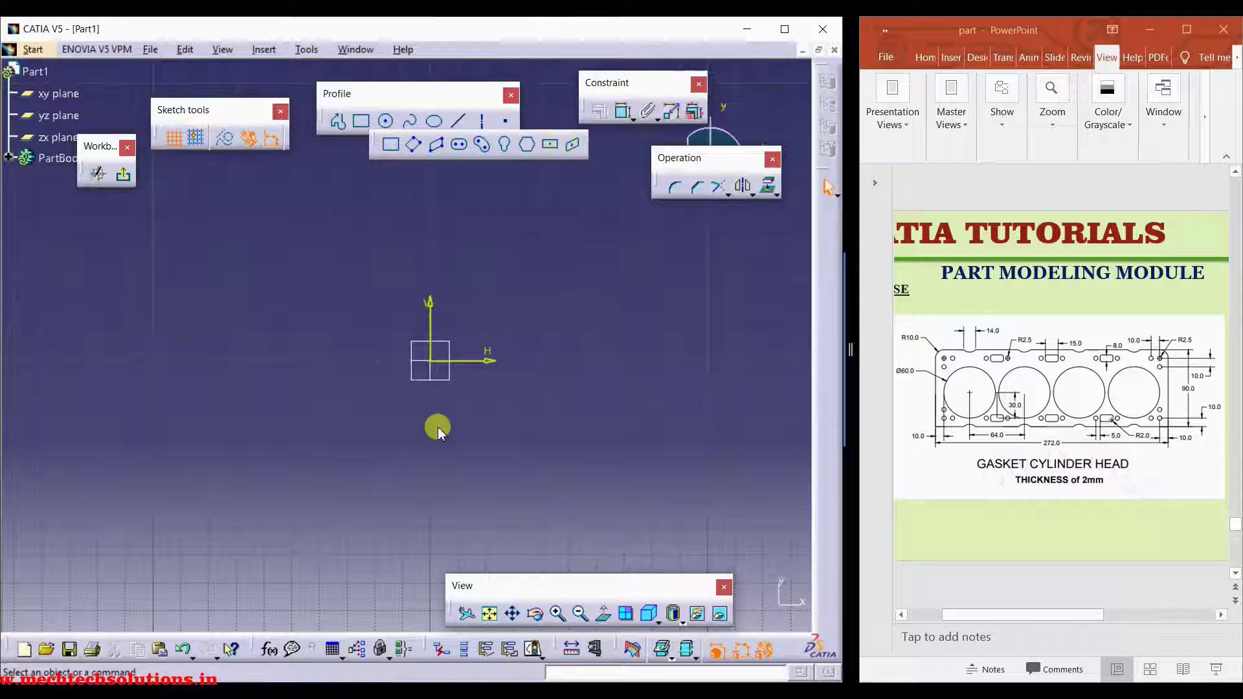
click(430, 360)
click(649, 276)
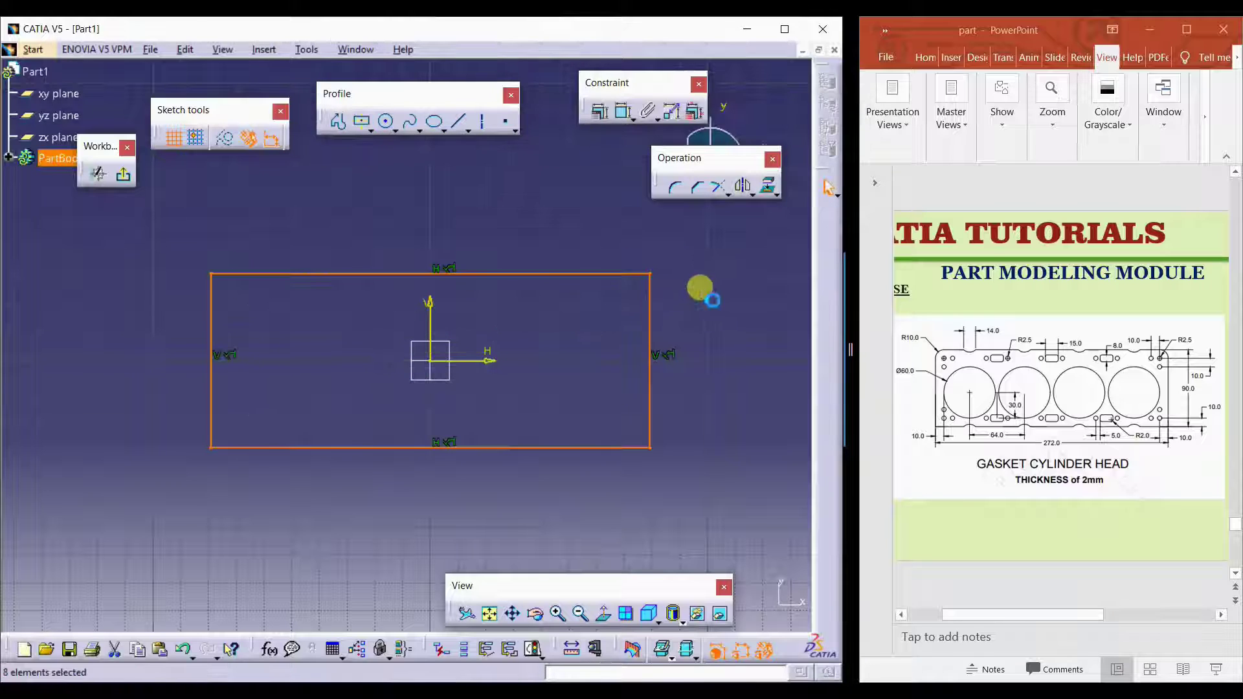
Step: Dimension the rectangle's horizontal length and set it to 272 mm
click(621, 114)
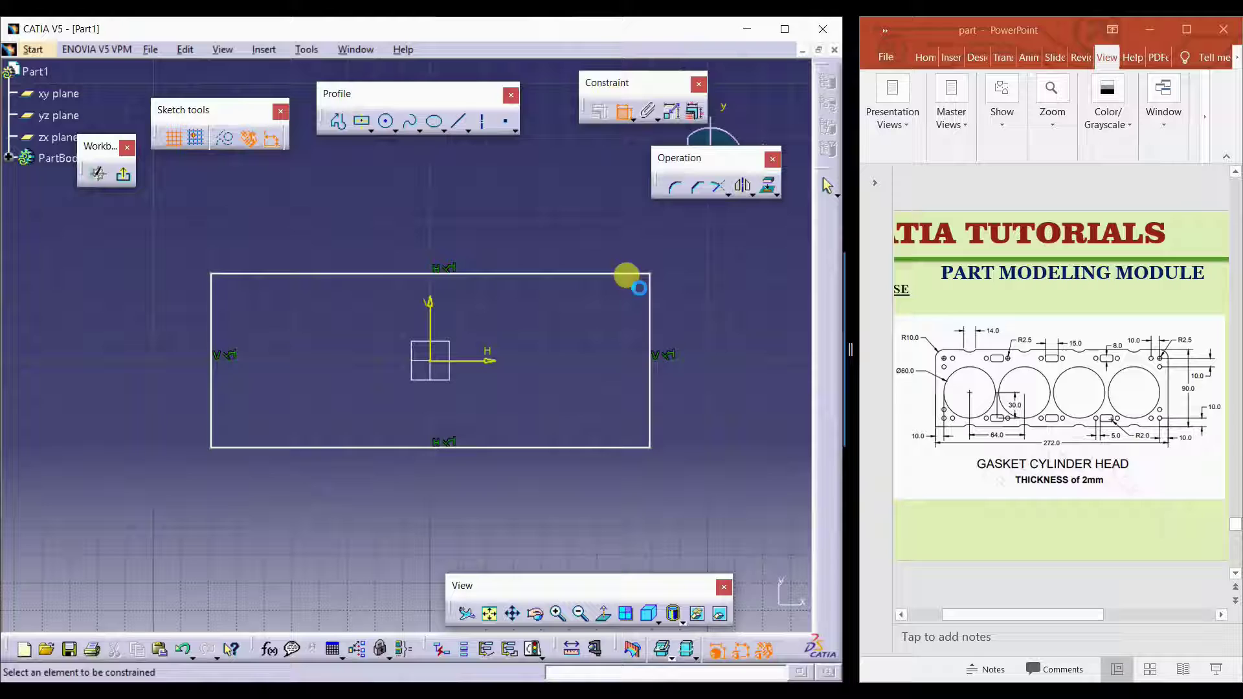
click(488, 447)
click(427, 477)
double_click(427, 477)
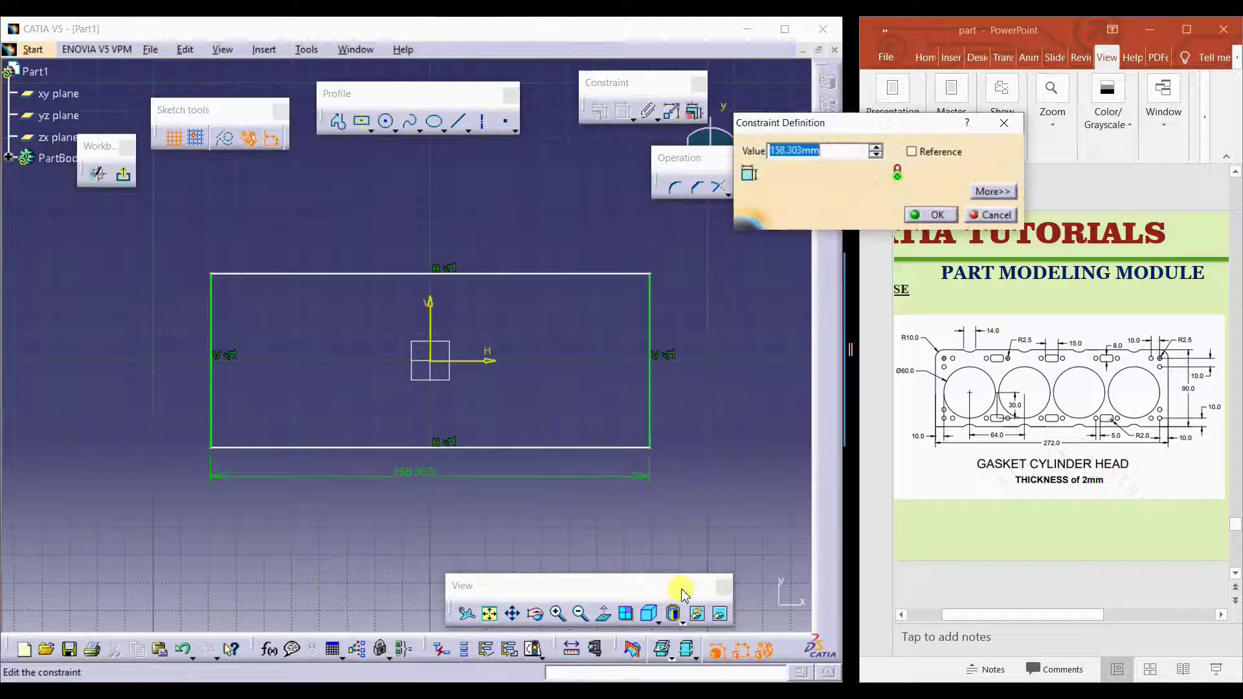
key(Return)
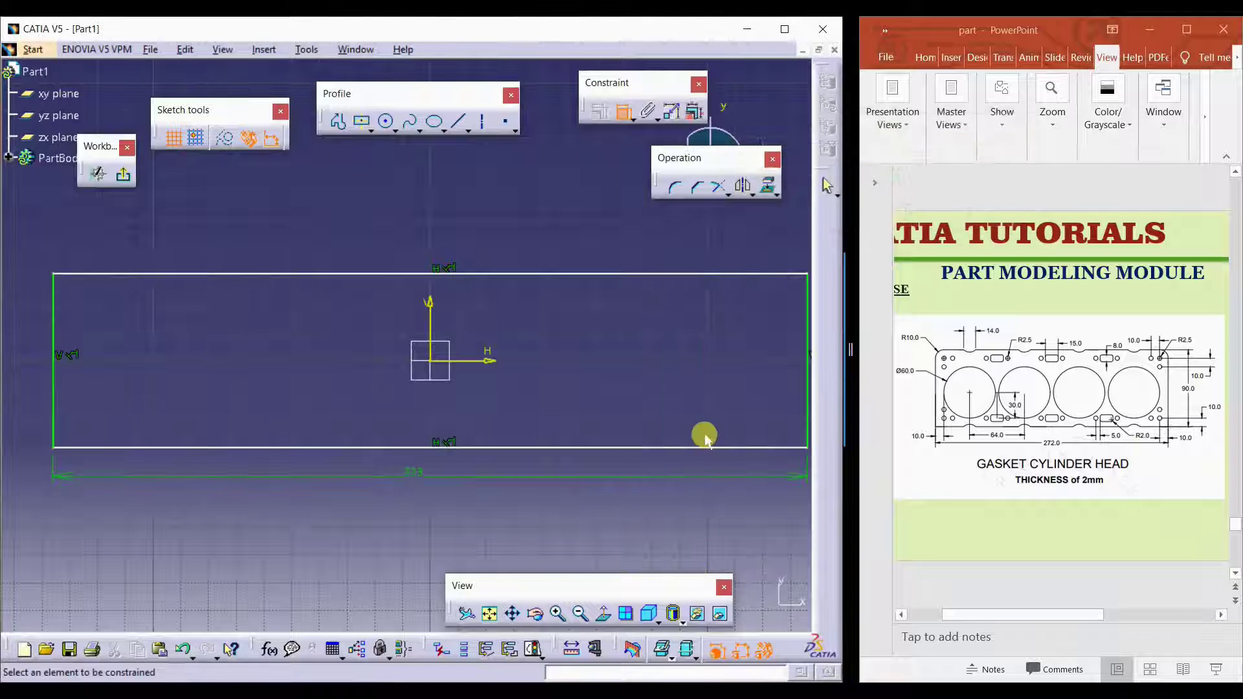
Step: Dimension the rectangle's height and set it to 96 mm
mouse_move(704, 436)
middle_down()
mouse_move(613, 412)
mouse_move(645, 446)
middle_up()
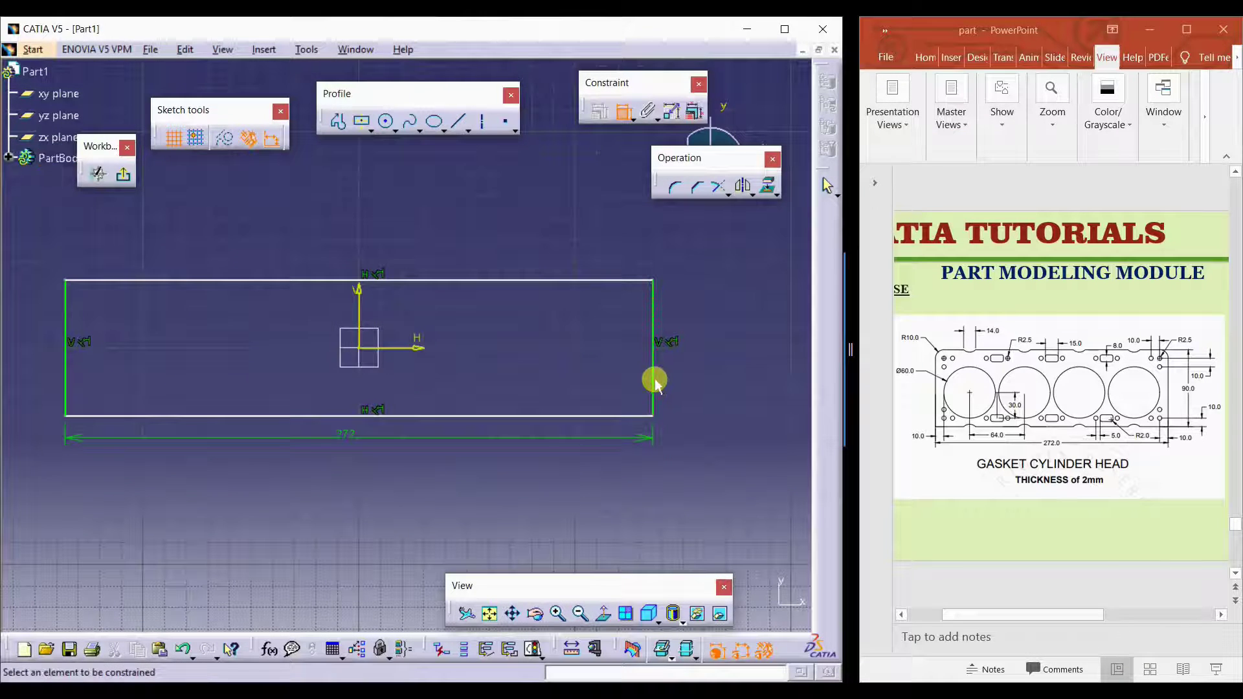
click(652, 375)
click(705, 362)
double_click(708, 360)
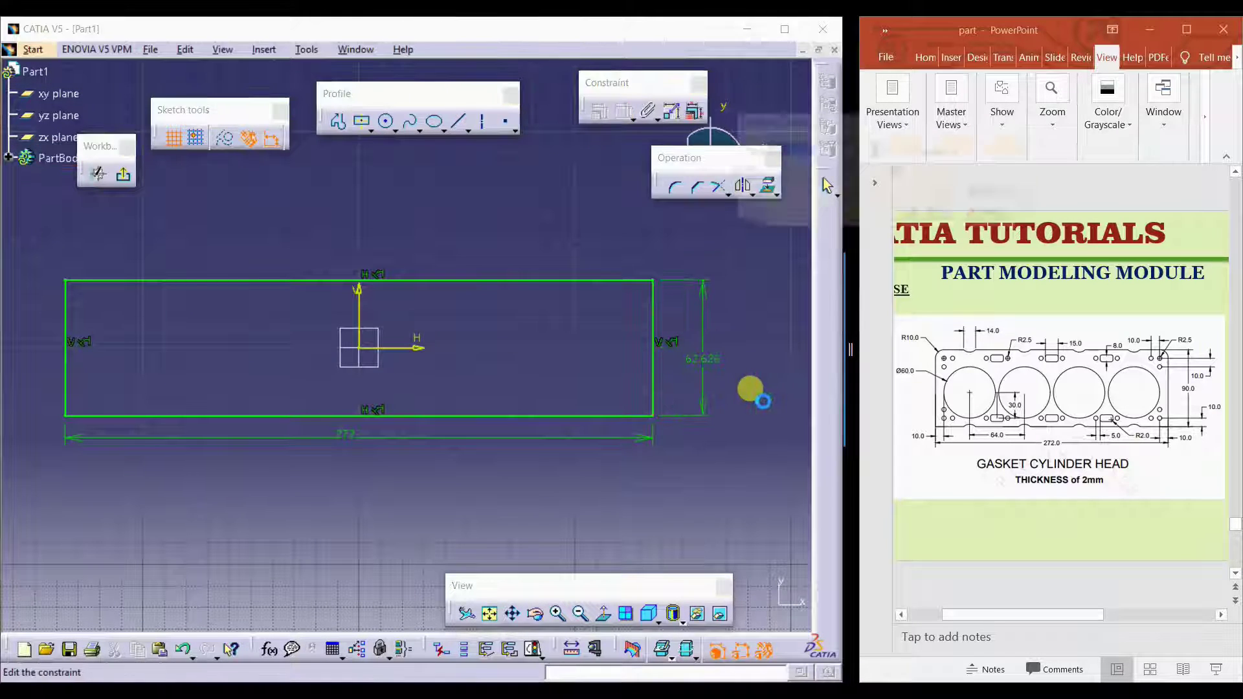
text(96)
key(Return)
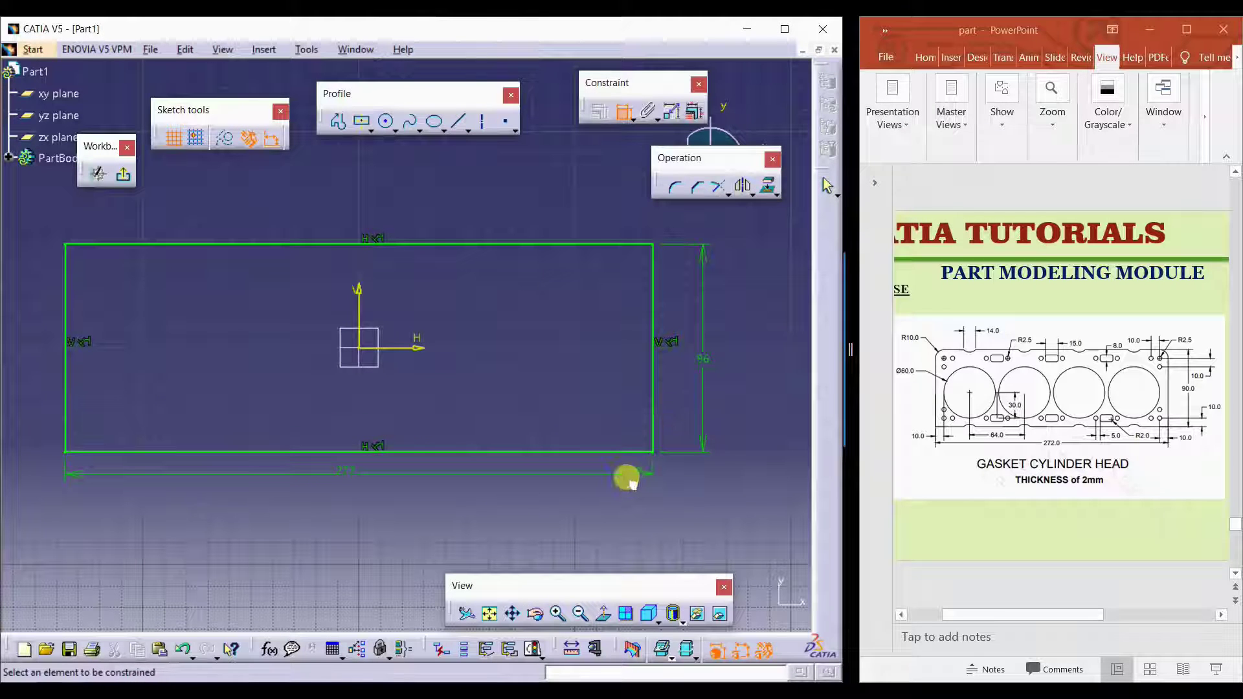
middle_drag(629, 479, 627, 511)
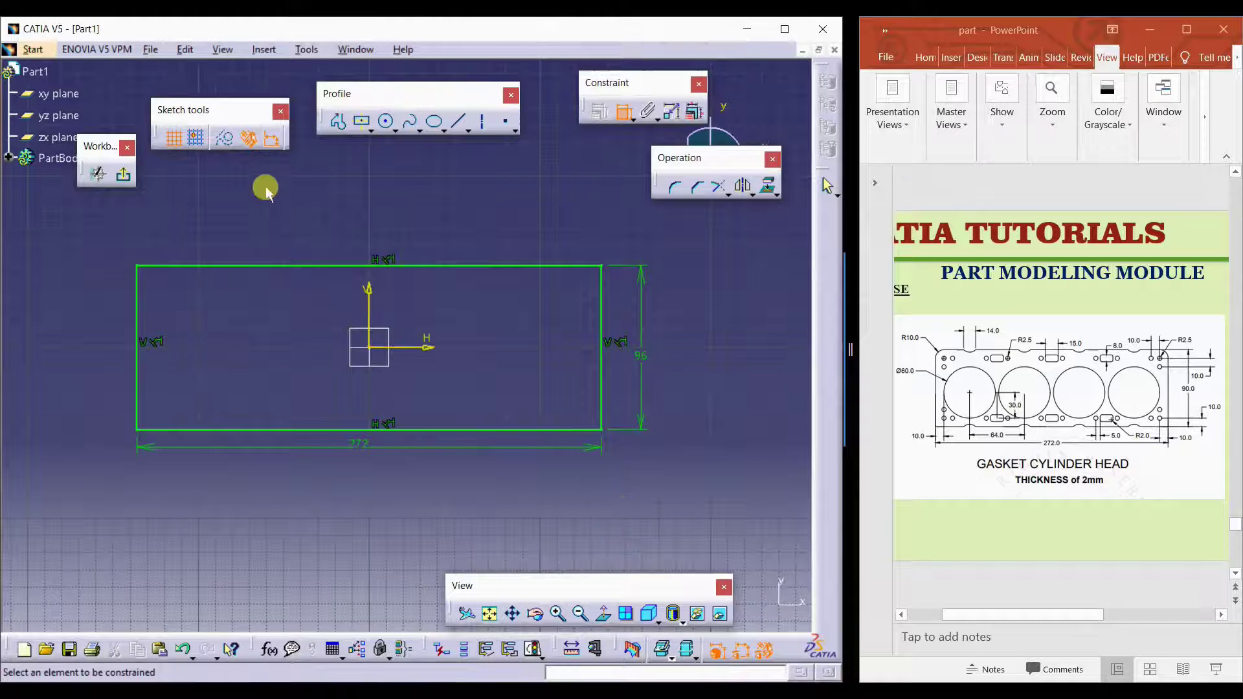
Step: Exit the sketch and pad the rectangle to a thickness of 2 mm
click(123, 173)
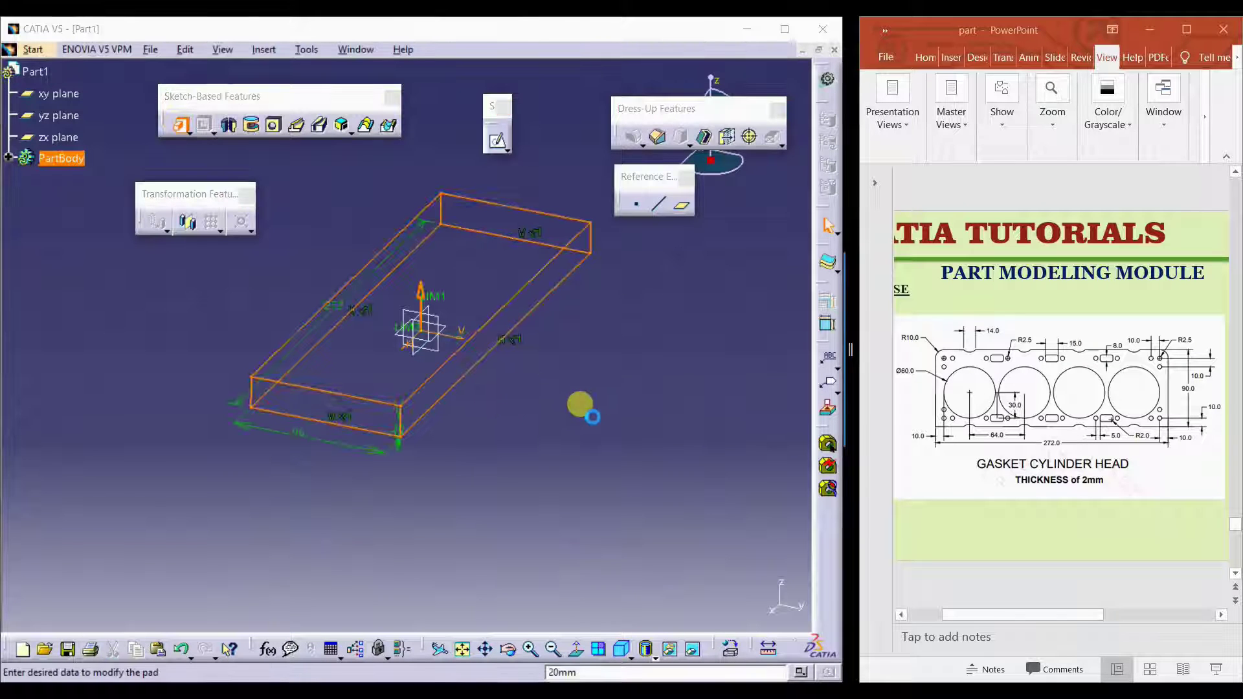
text(2)
key(Return)
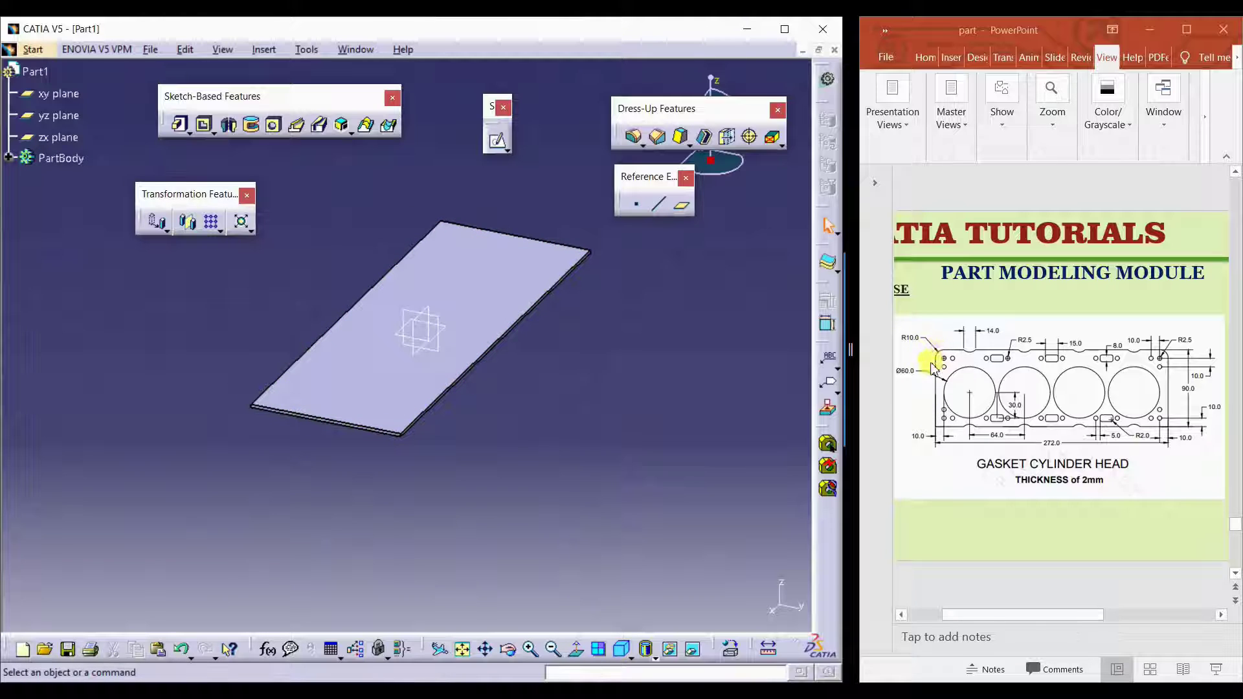
Step: Fillet the two vertical corner edges at the ends of one long side of the plate with a 10 mm radius
middle_drag(441, 463, 511, 397)
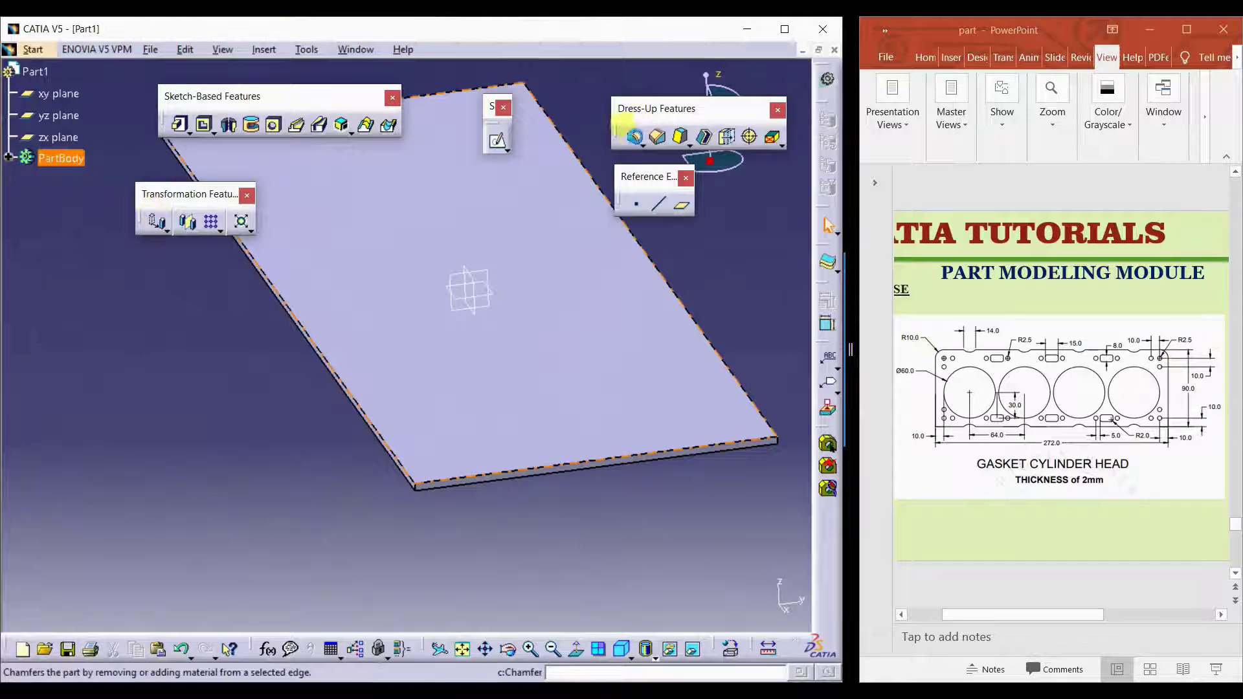
click(633, 136)
middle_drag(382, 440, 561, 294)
middle_drag(474, 305, 261, 395)
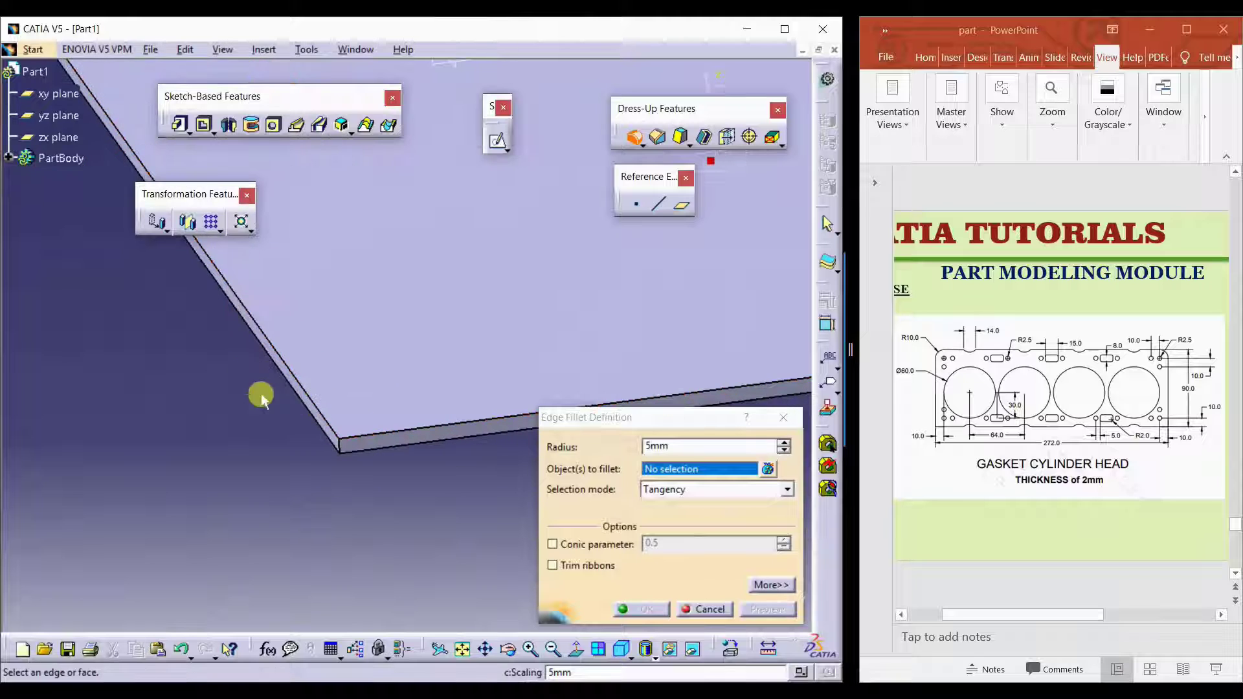
click(330, 445)
middle_drag(297, 459, 479, 491)
click(237, 408)
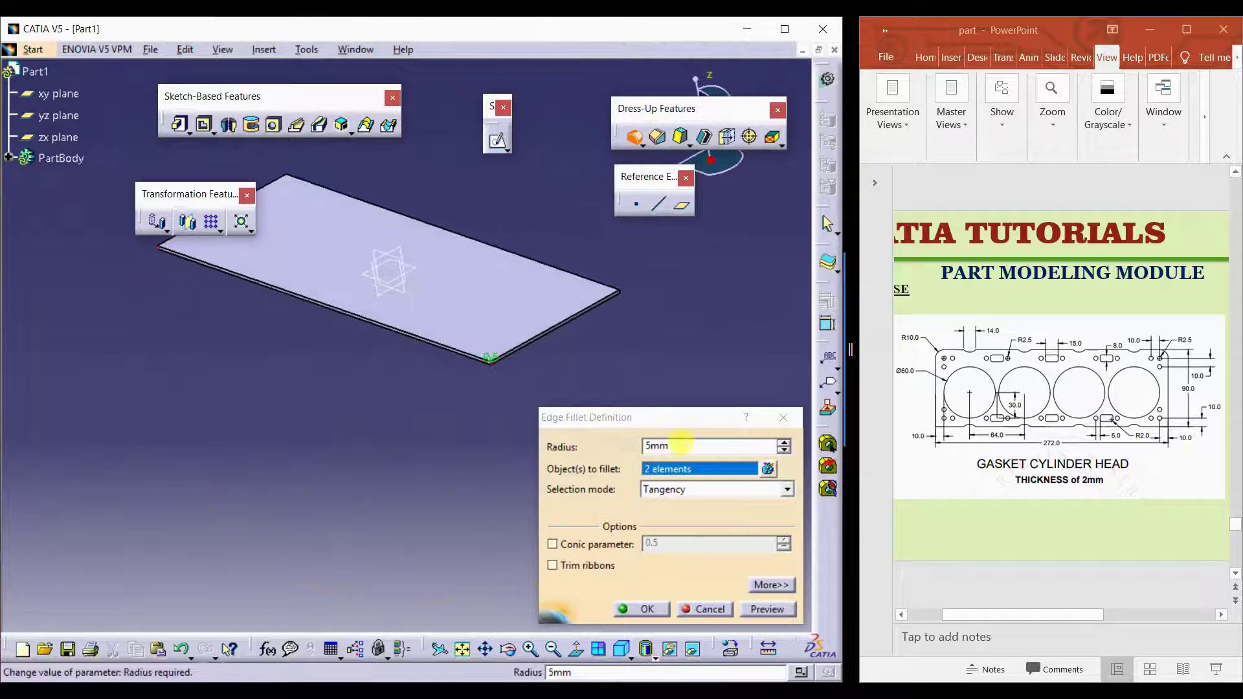
double_click(679, 445)
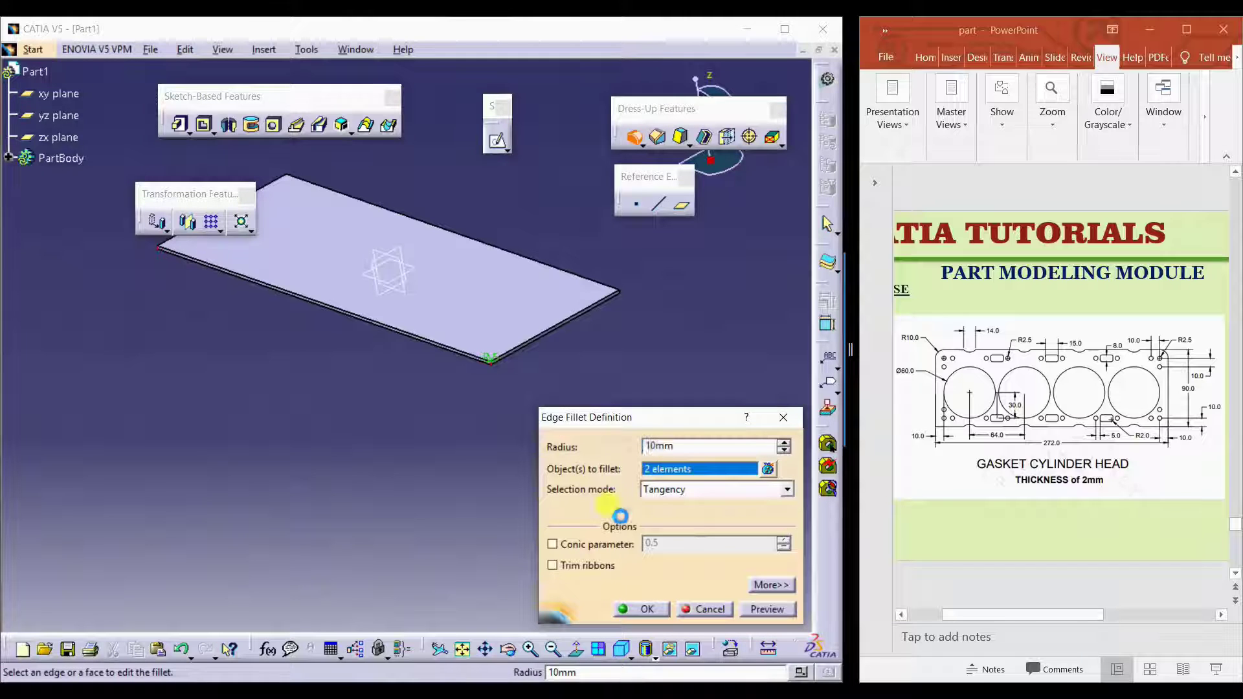
key(Return)
middle_drag(510, 465, 449, 532)
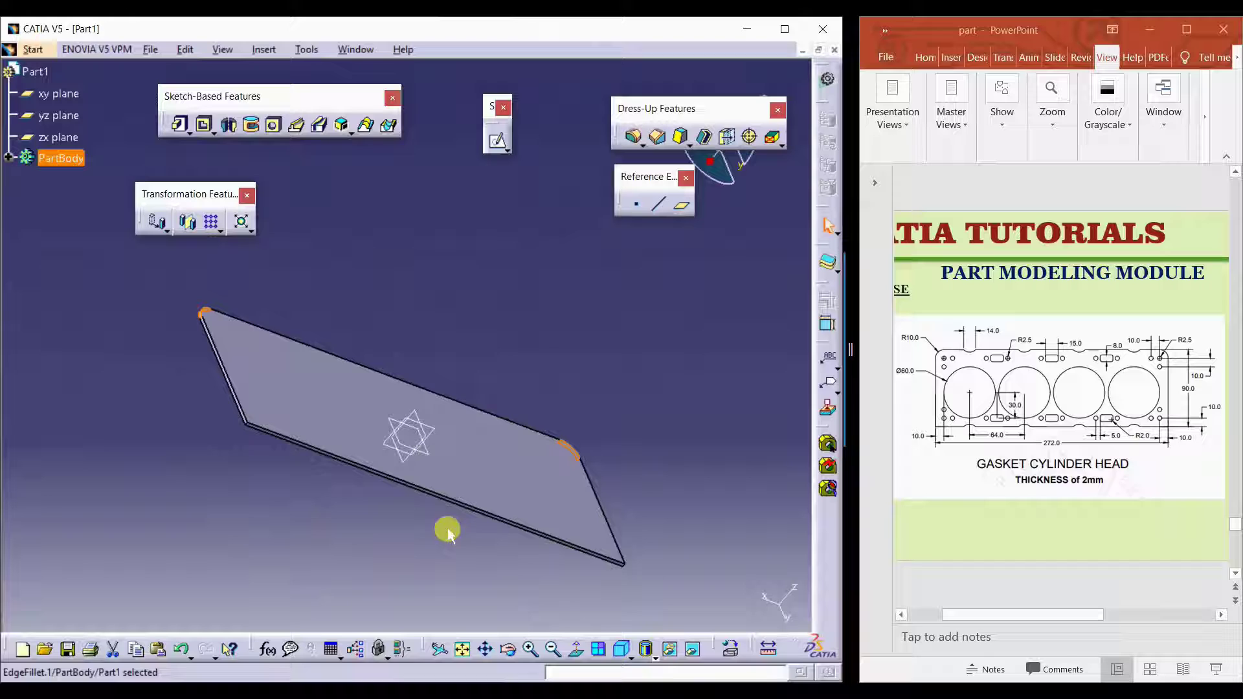
right_click(269, 387)
click(462, 316)
middle_drag(389, 324, 299, 444)
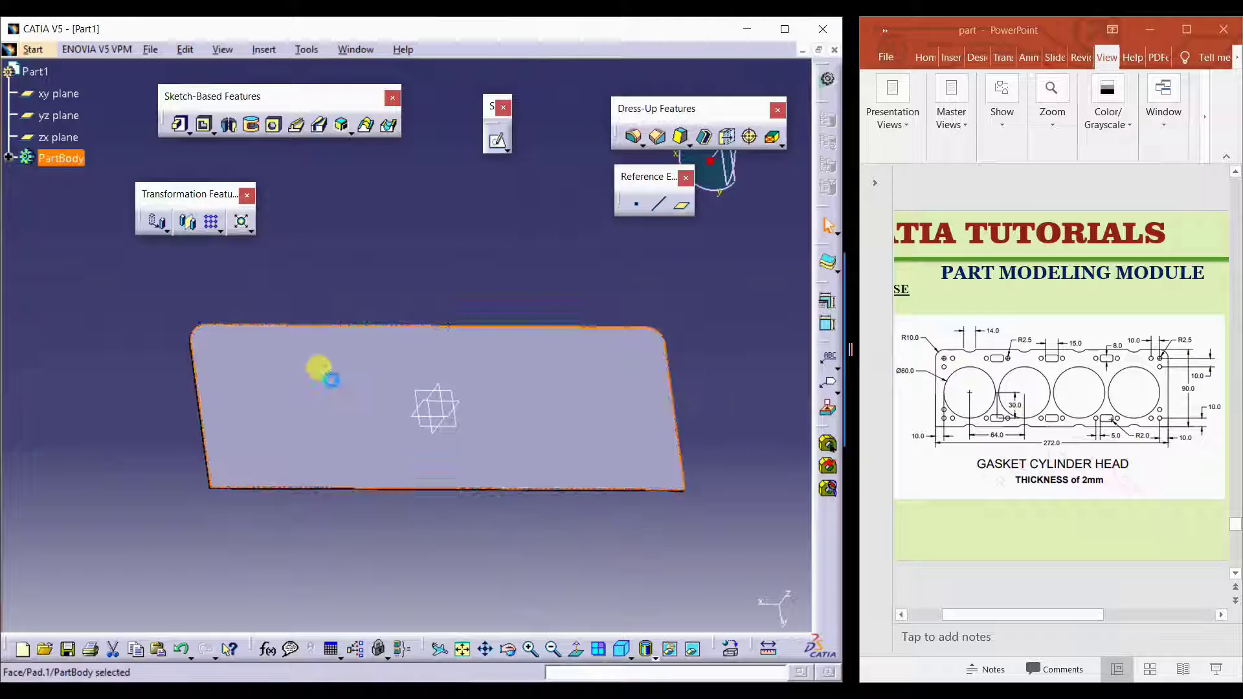
click(496, 140)
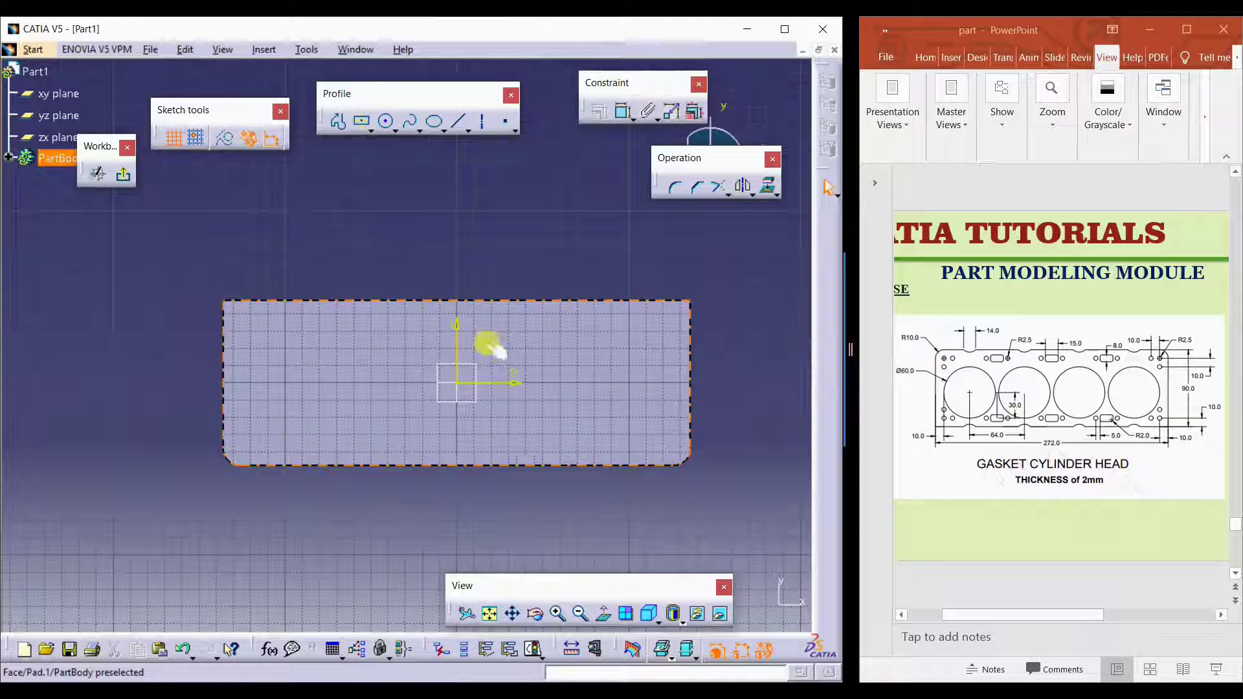
click(124, 178)
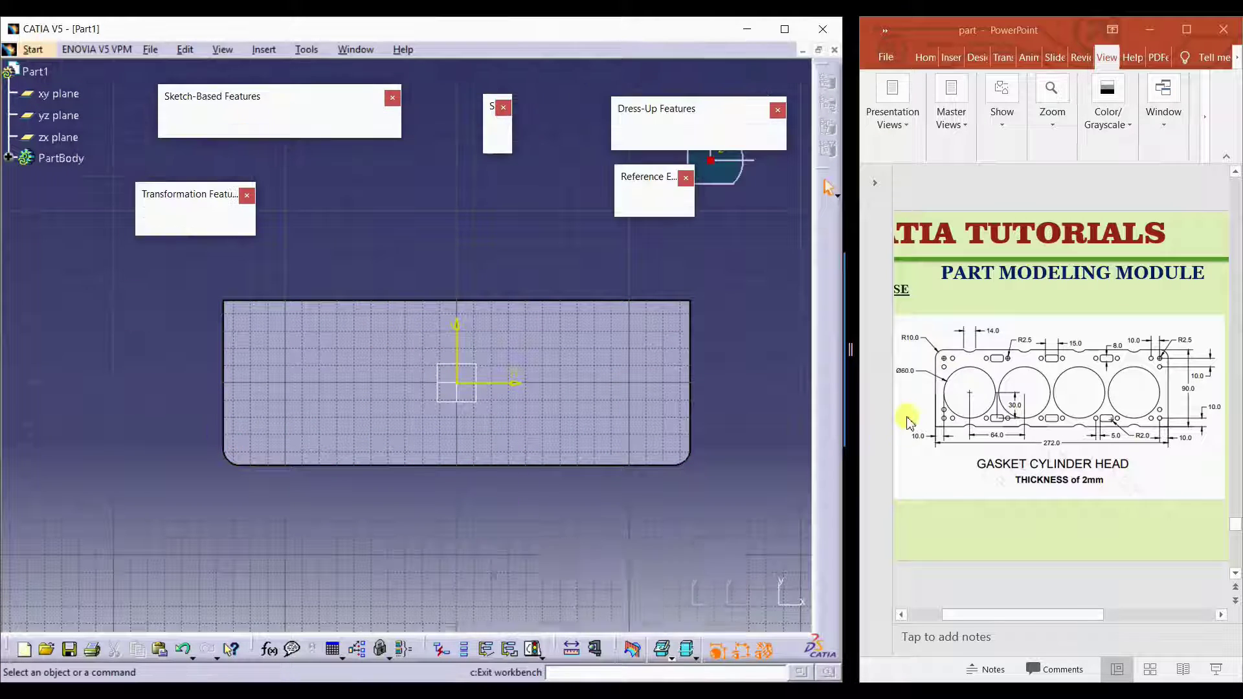
Step: Create a positioned sketch on the plate's large flat face with the H and V directions reversed
click(350, 347)
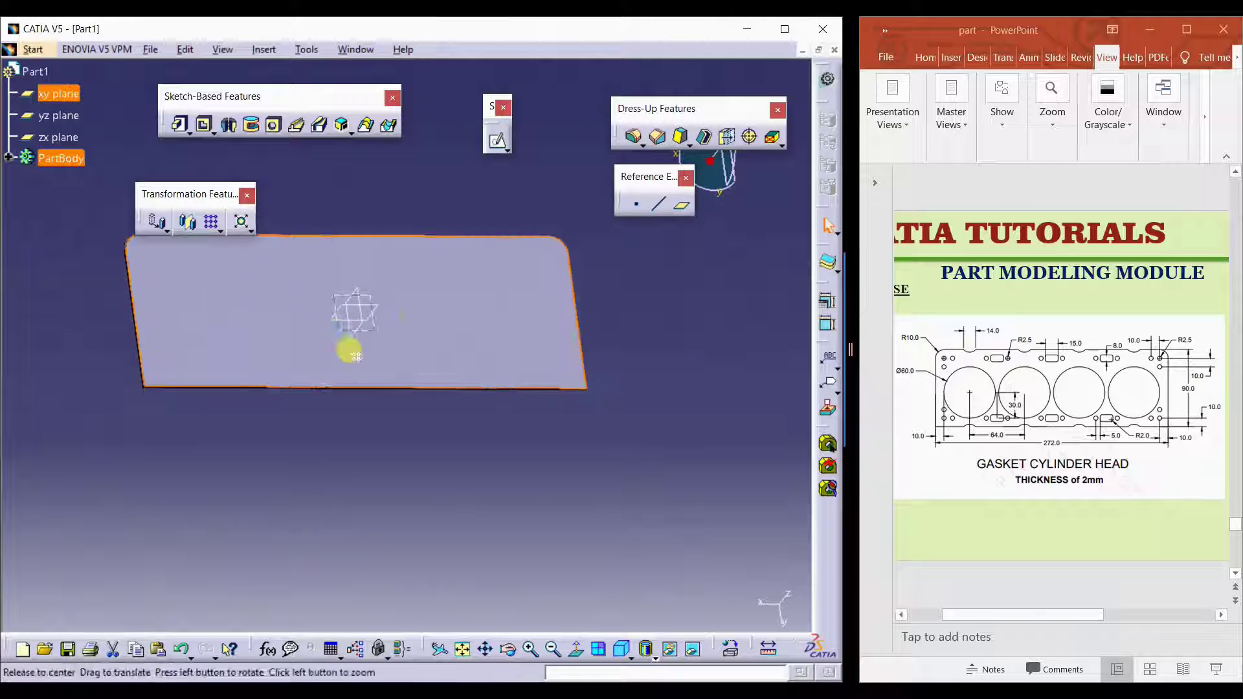
middle_drag(350, 347, 394, 410)
click(508, 149)
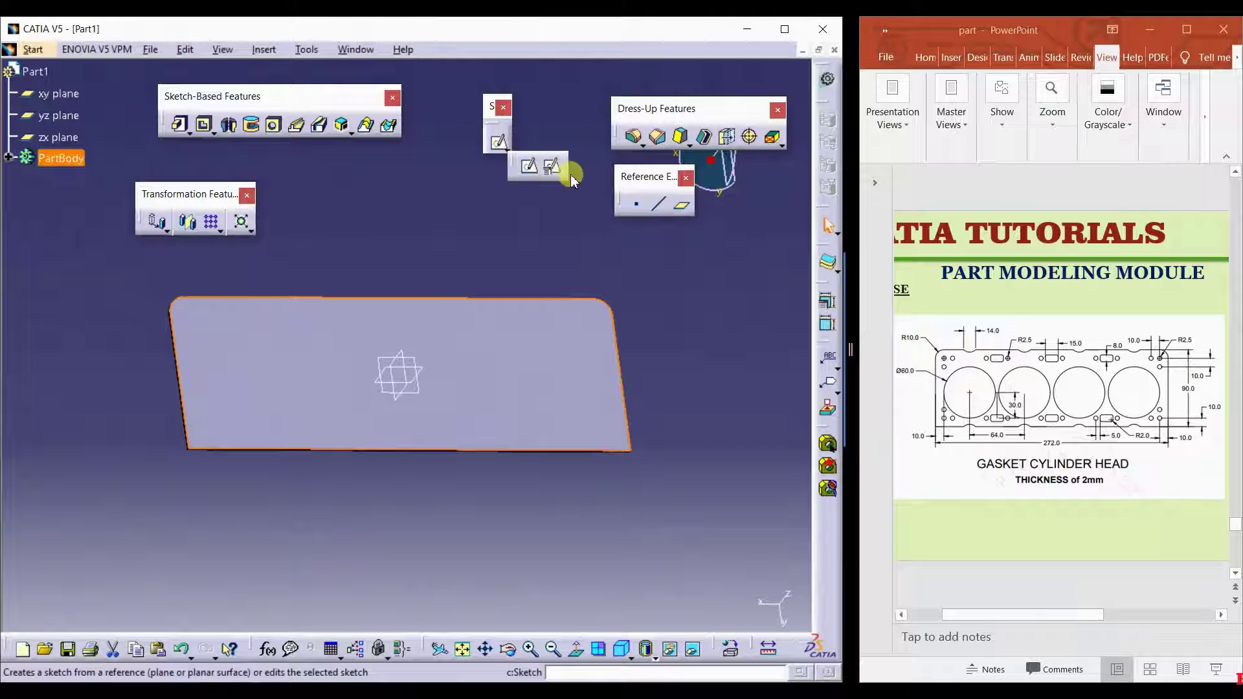
click(574, 171)
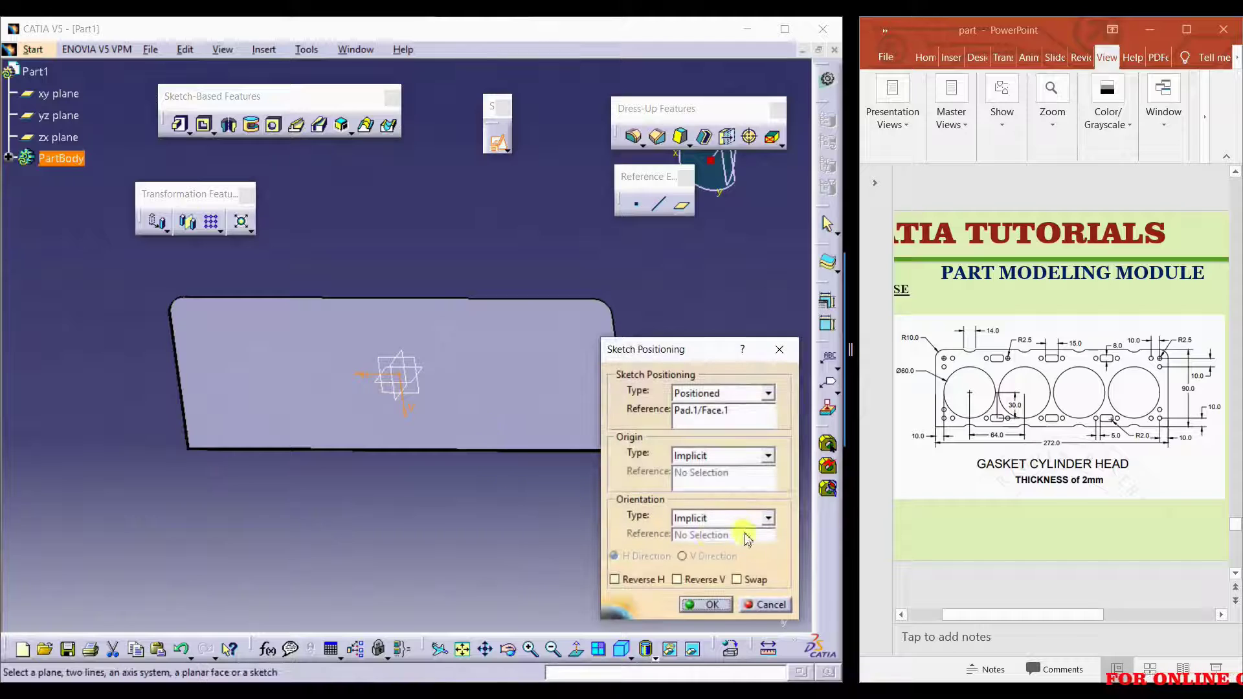
click(739, 580)
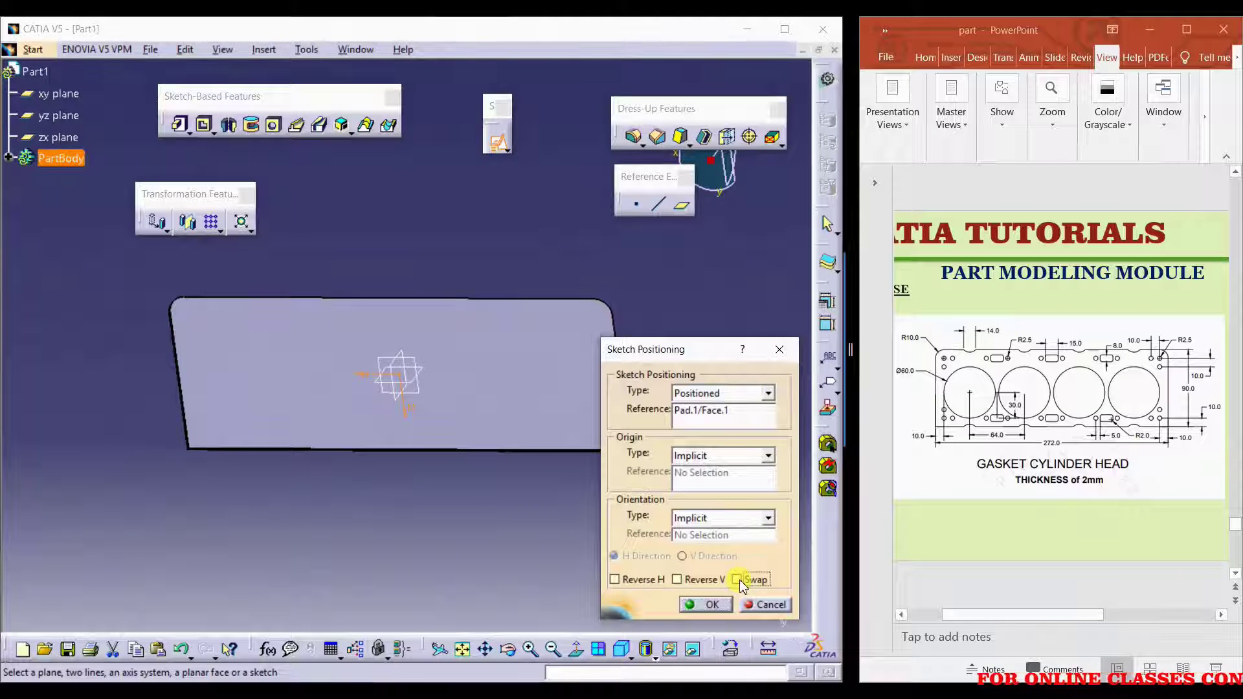
click(682, 581)
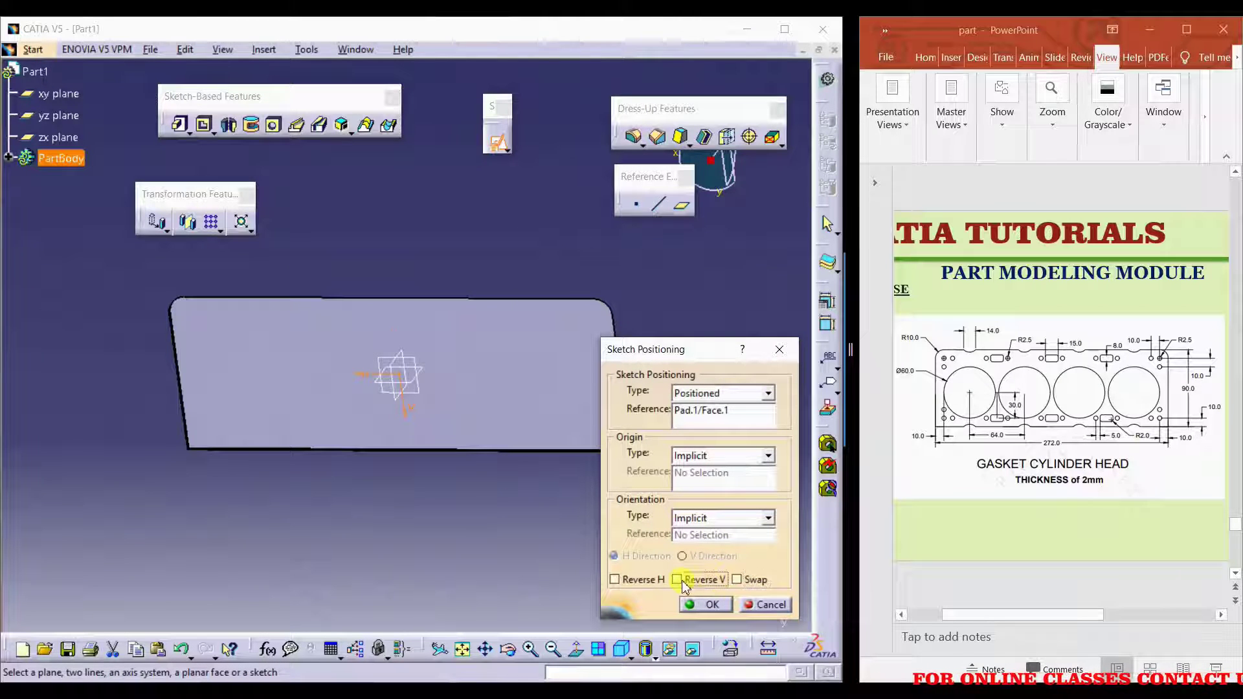
click(623, 580)
click(710, 604)
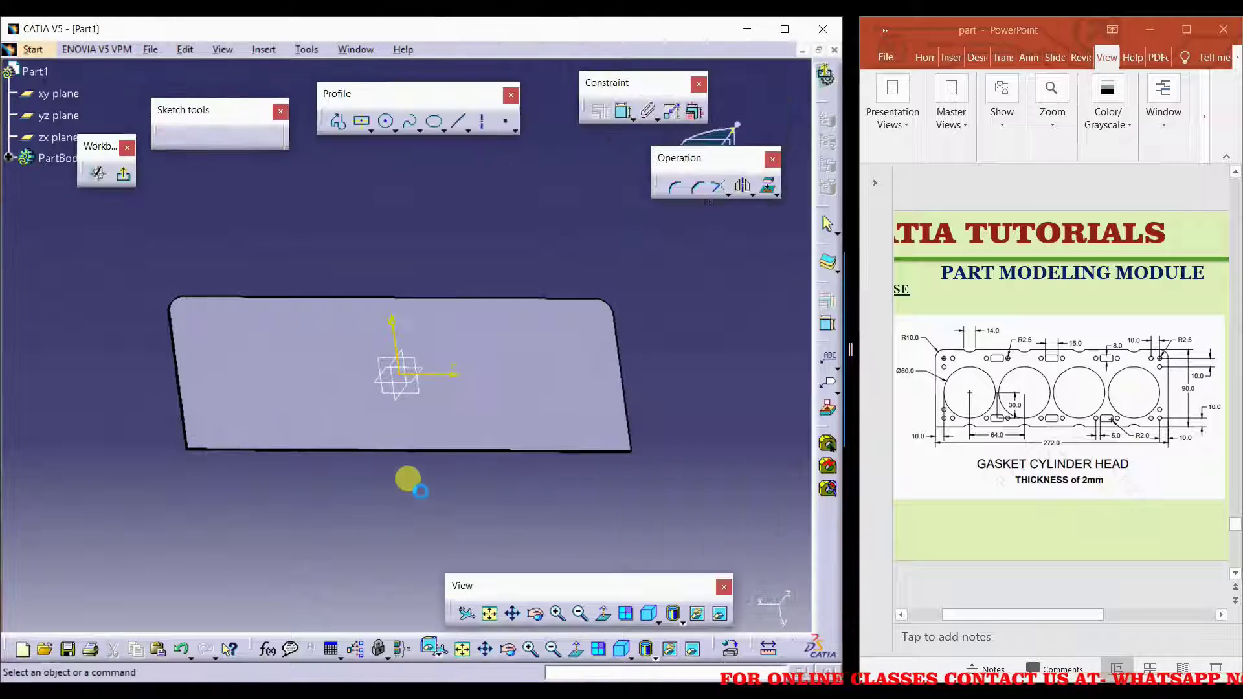
Step: Draw a circle about 9.7 mm in diameter inside the plate's upper-left rounded corner
middle_drag(469, 356, 466, 346)
mouse_move(341, 322)
middle_down()
mouse_move(433, 397)
mouse_move(449, 324)
middle_up()
mouse_move(303, 383)
middle_down()
mouse_move(327, 309)
mouse_move(306, 327)
mouse_move(344, 375)
mouse_move(355, 330)
middle_up()
click(387, 123)
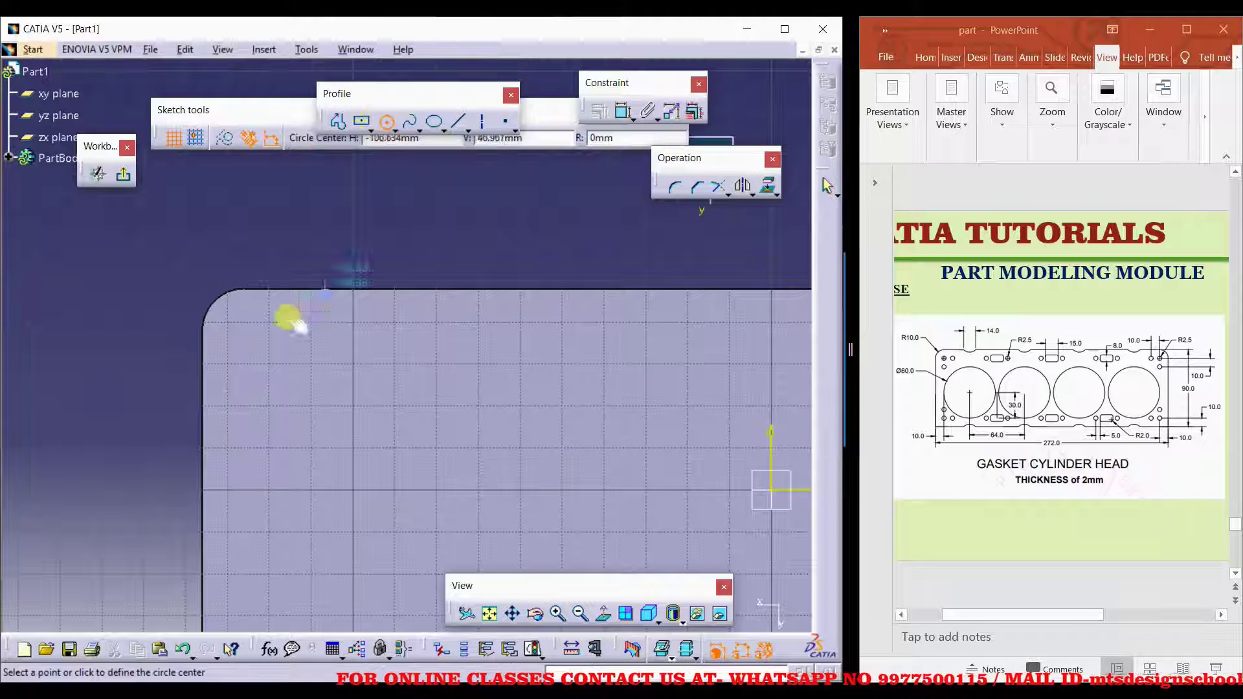
click(251, 336)
click(263, 319)
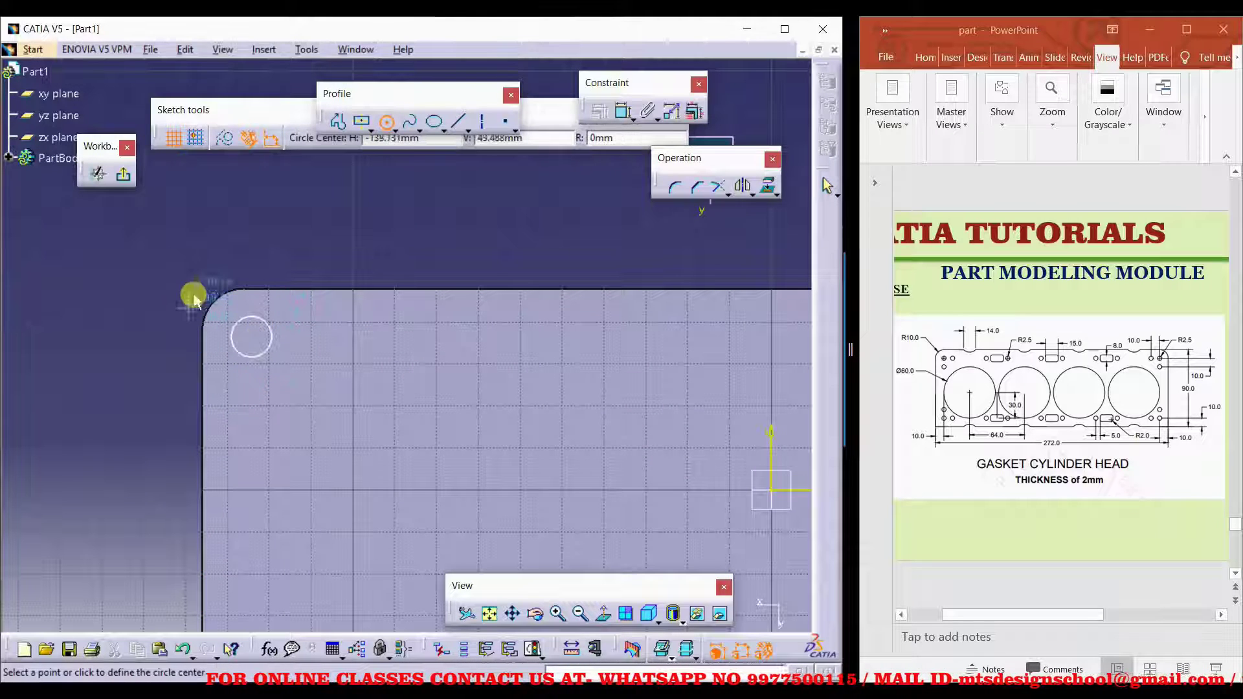
Step: Dimension the circle near the plate's upper-left corner and set its diameter to 5 mm
click(623, 111)
click(250, 316)
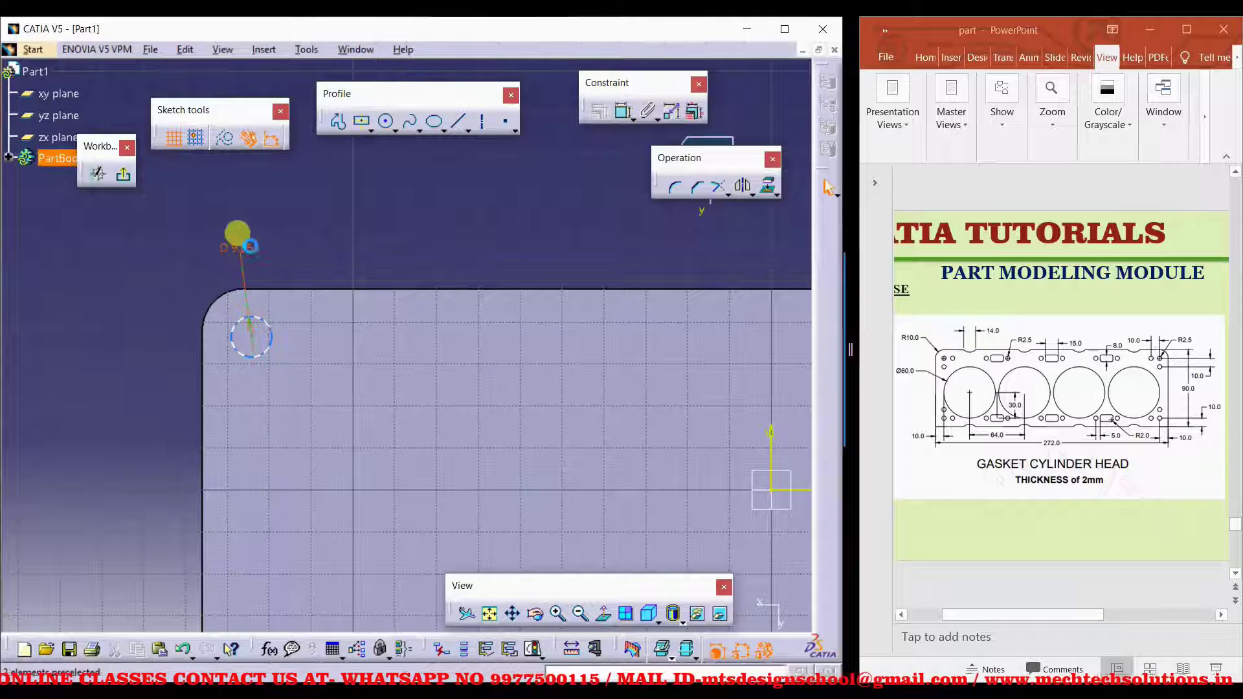
double_click(240, 248)
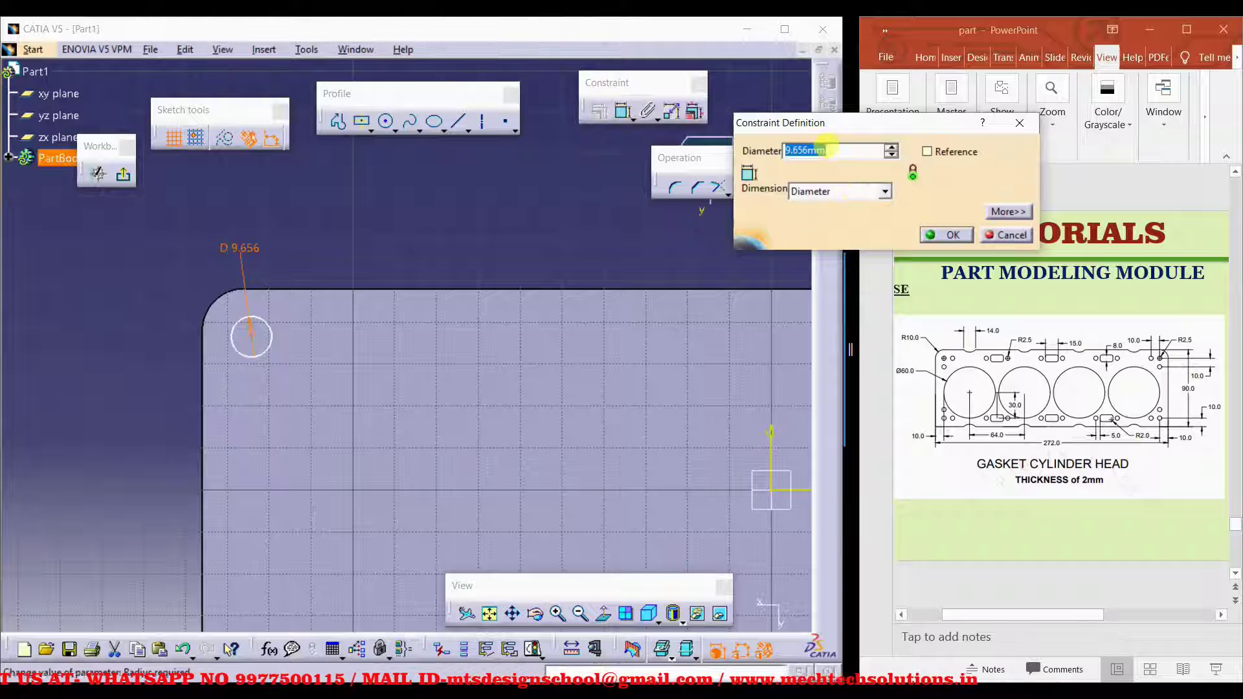
text(5)
key(Return)
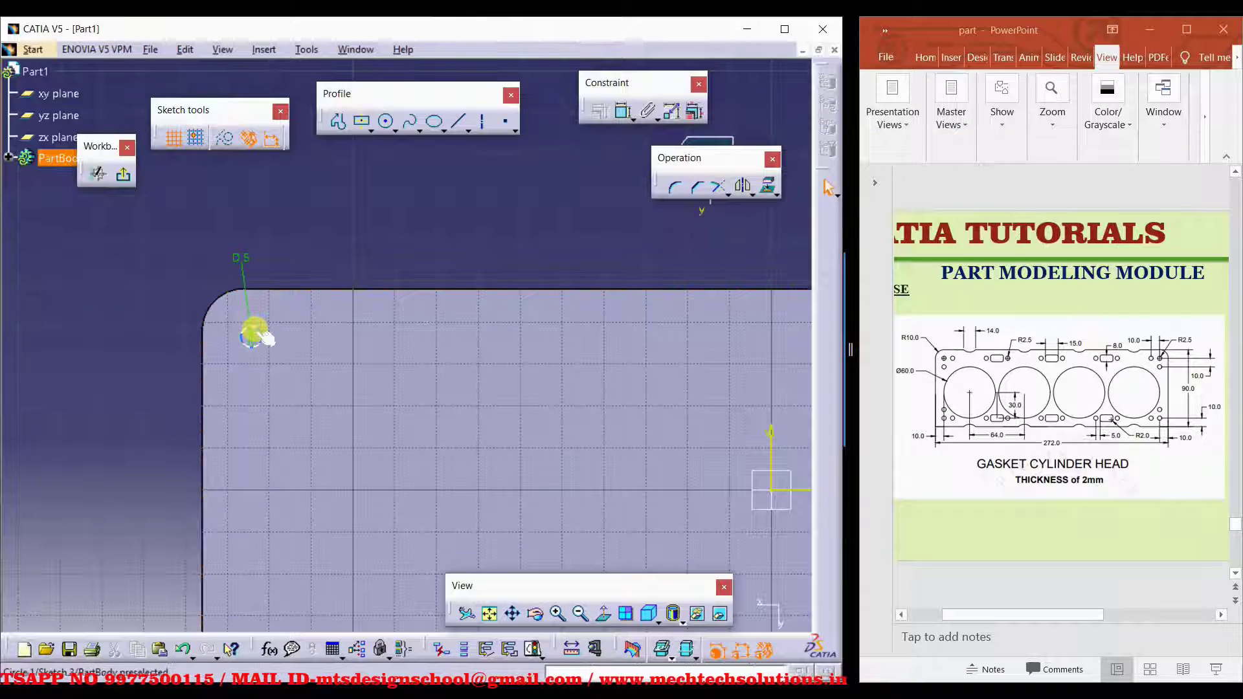
Step: Constrain the 5 mm circle to be concentric with the plate's upper-left rounded corner
click(259, 333)
ctrl+click(209, 287)
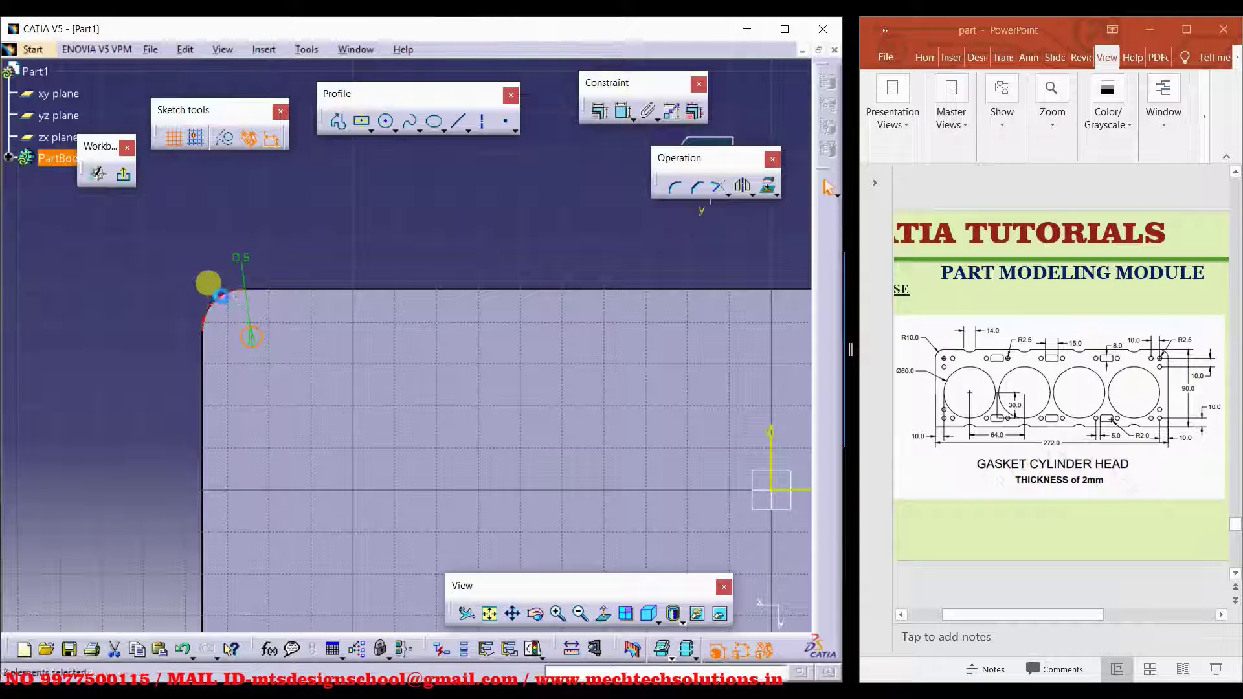
click(598, 115)
click(608, 246)
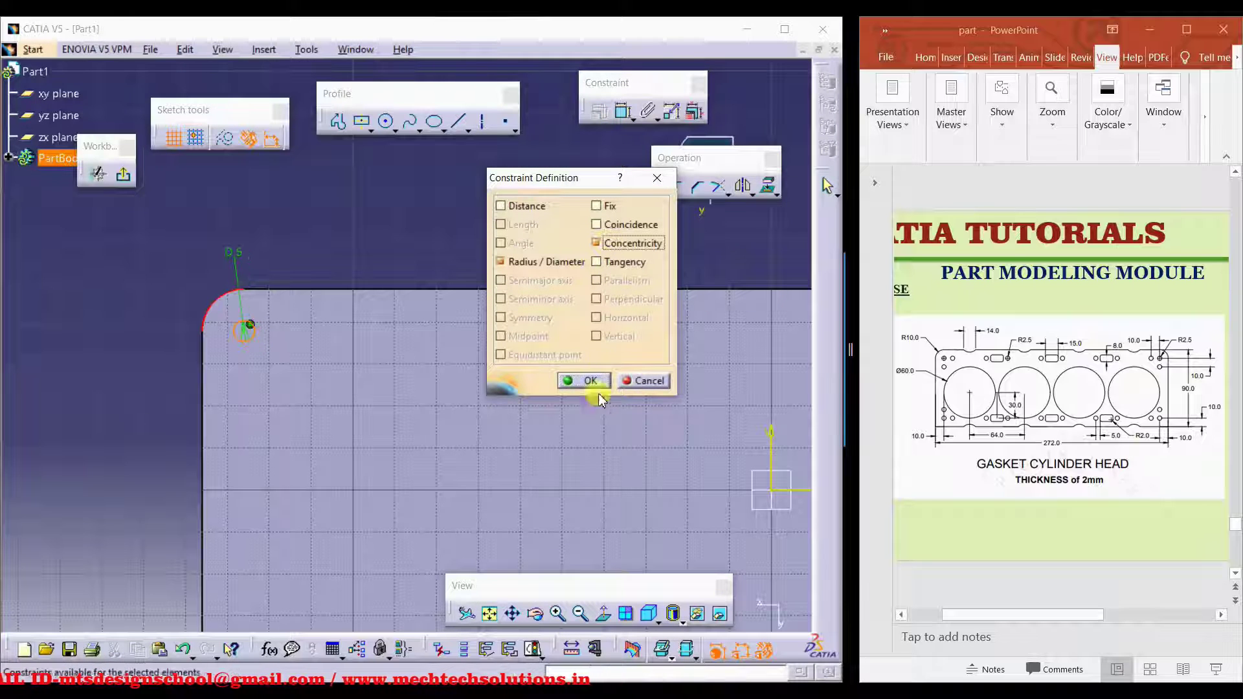
click(582, 381)
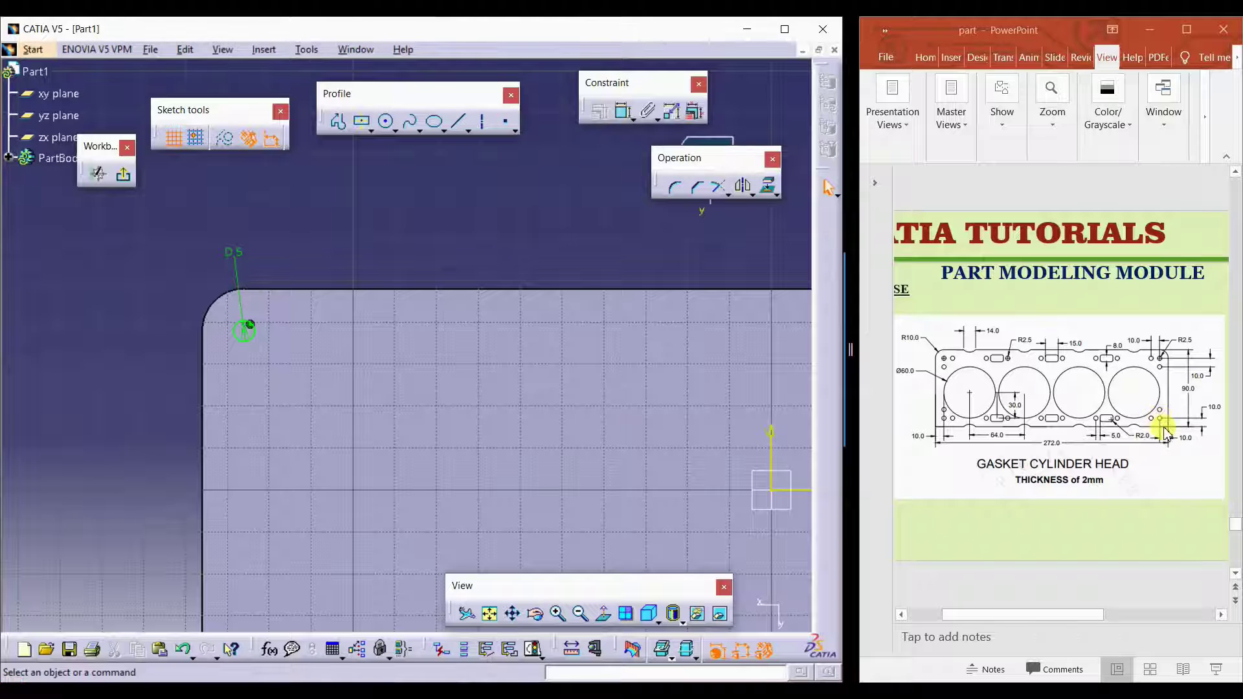
click(228, 292)
click(243, 331)
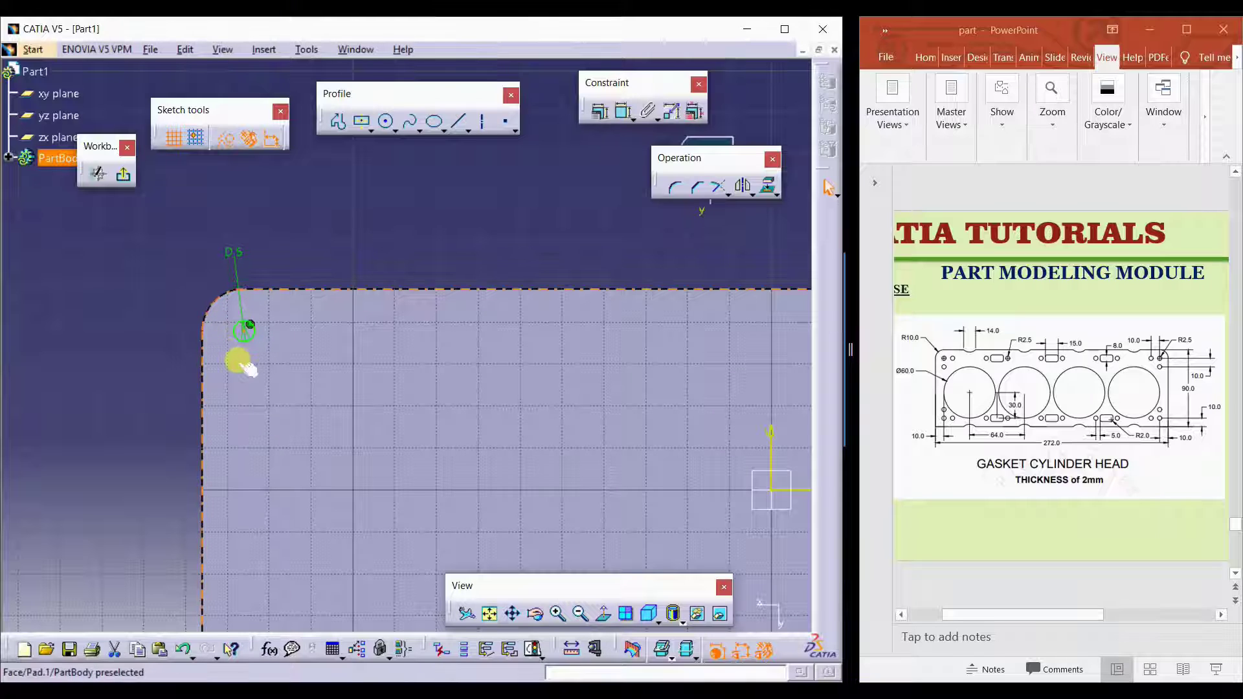
Step: Draw two more small circles beside the corner circle, one to its right and one about 4.1 mm in diameter below it
click(386, 121)
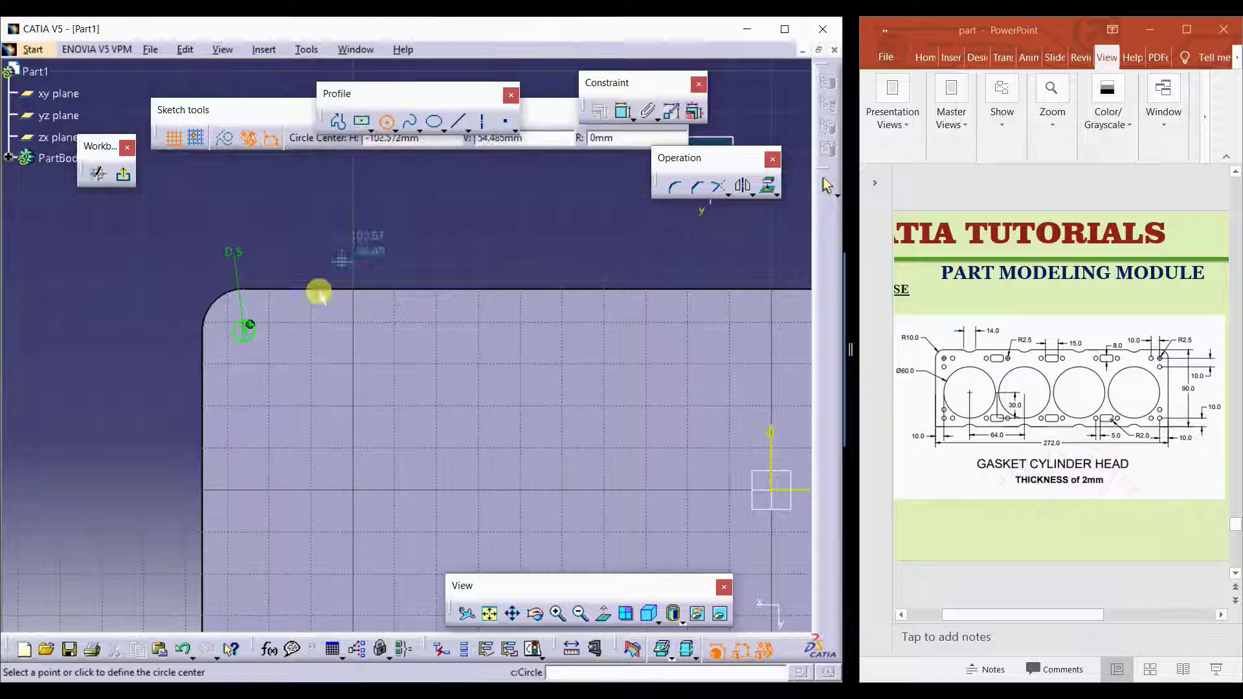
click(310, 328)
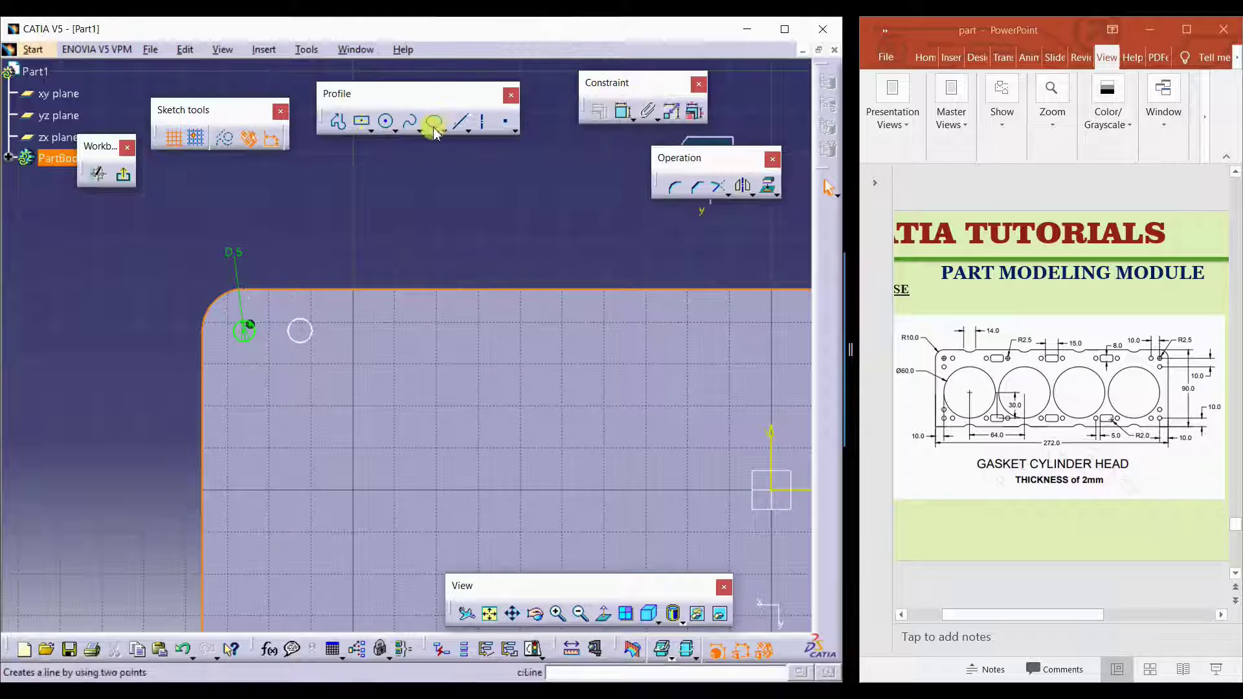
click(386, 121)
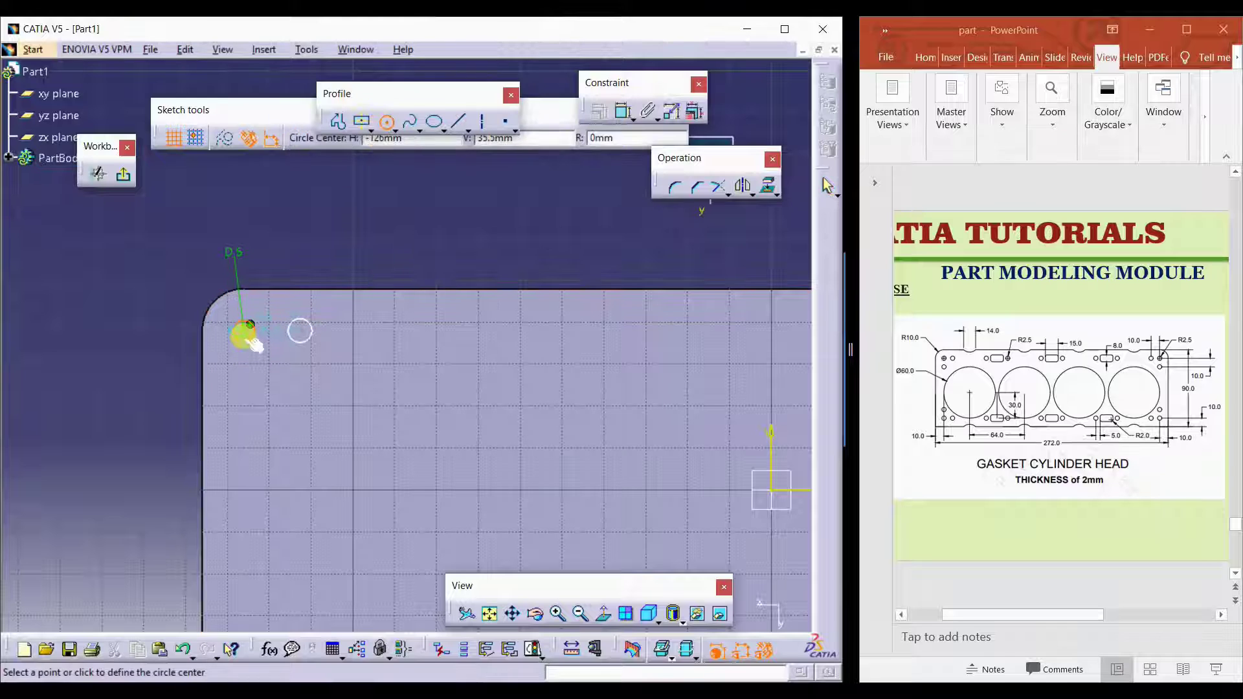
click(244, 388)
click(253, 385)
click(306, 371)
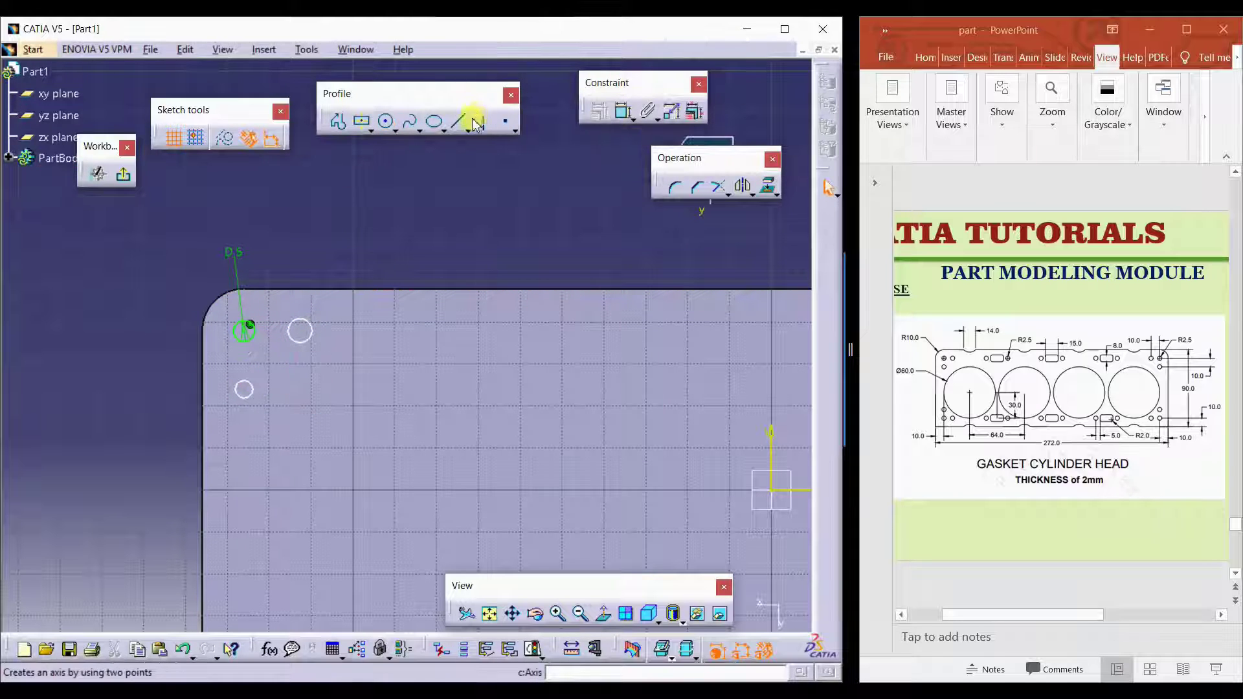
Step: Draw a horizontal and a vertical axis from the corner circle's centre to the centres of the right and lower circles
click(482, 121)
click(244, 331)
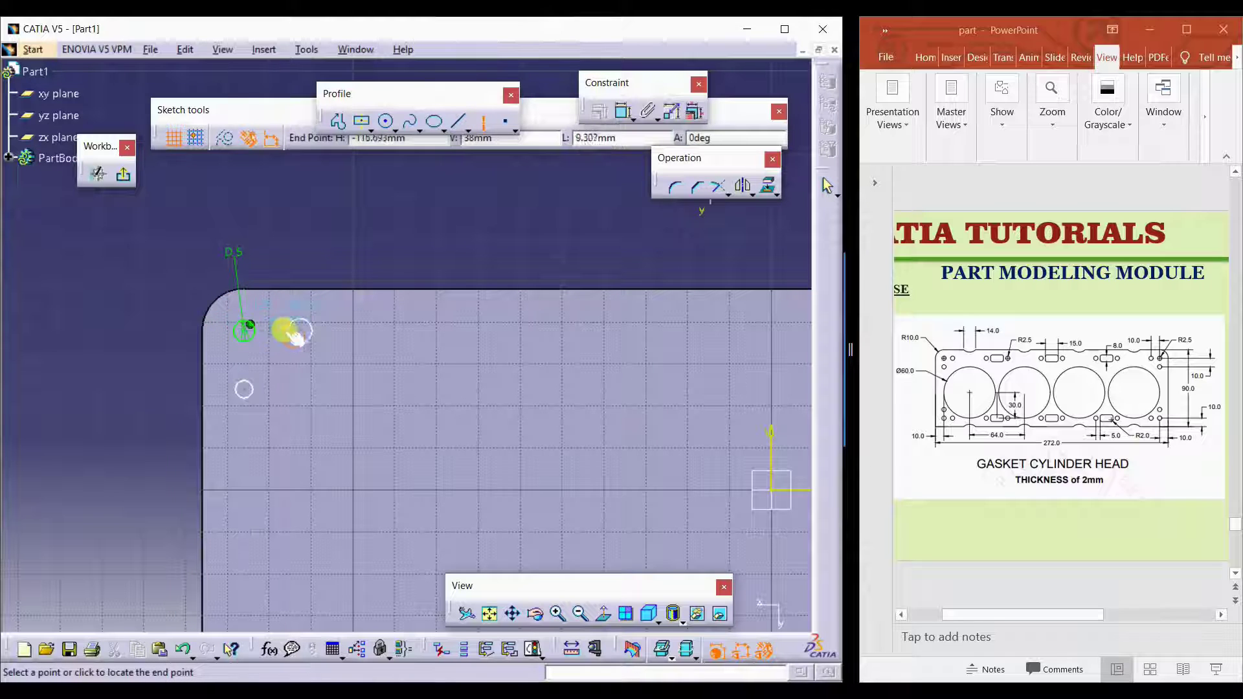
click(300, 331)
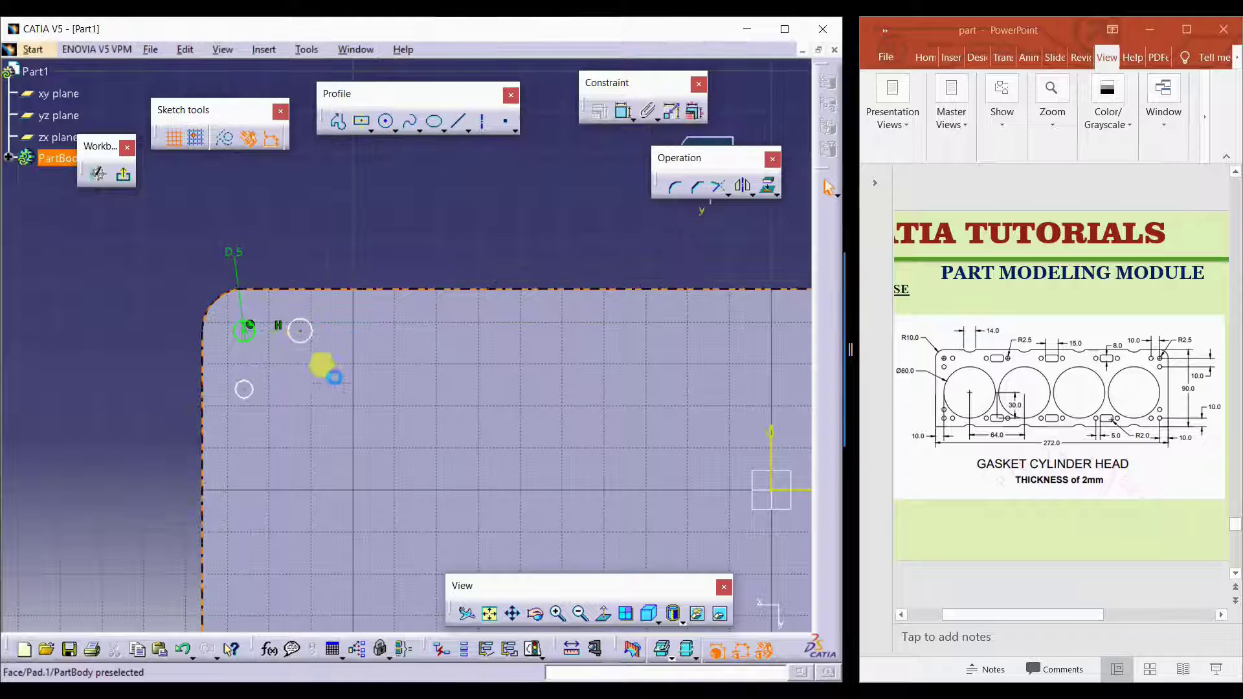
click(458, 123)
click(482, 123)
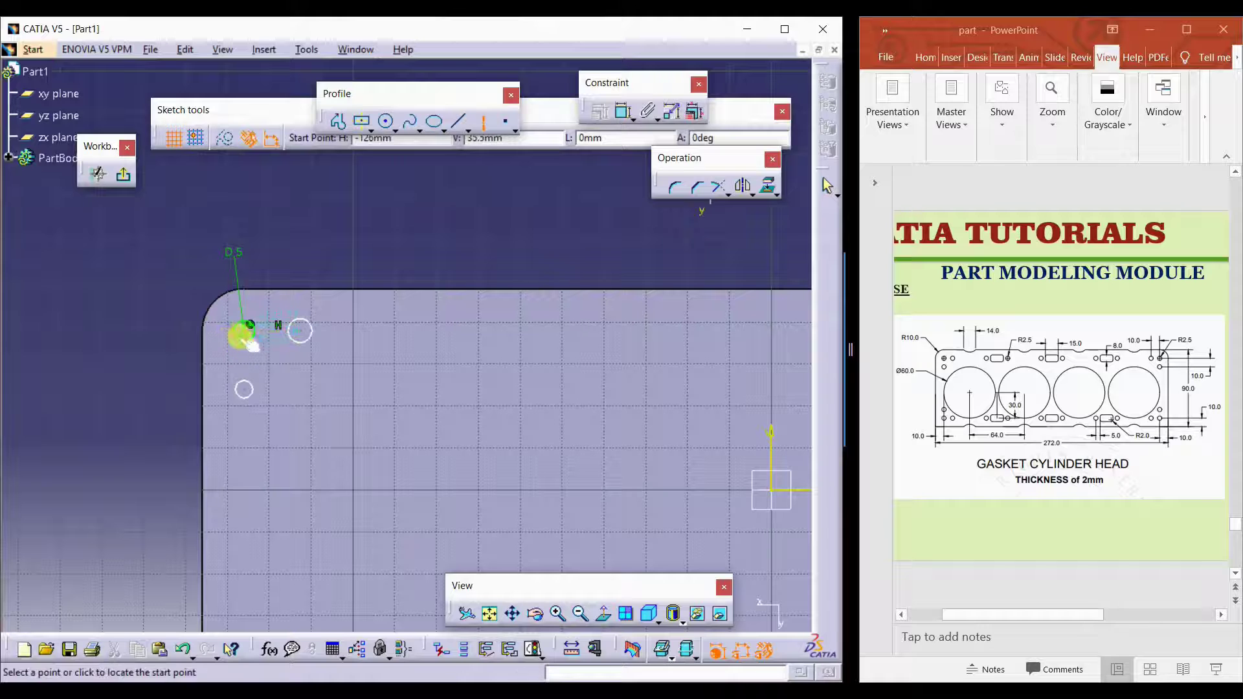
click(244, 330)
click(245, 390)
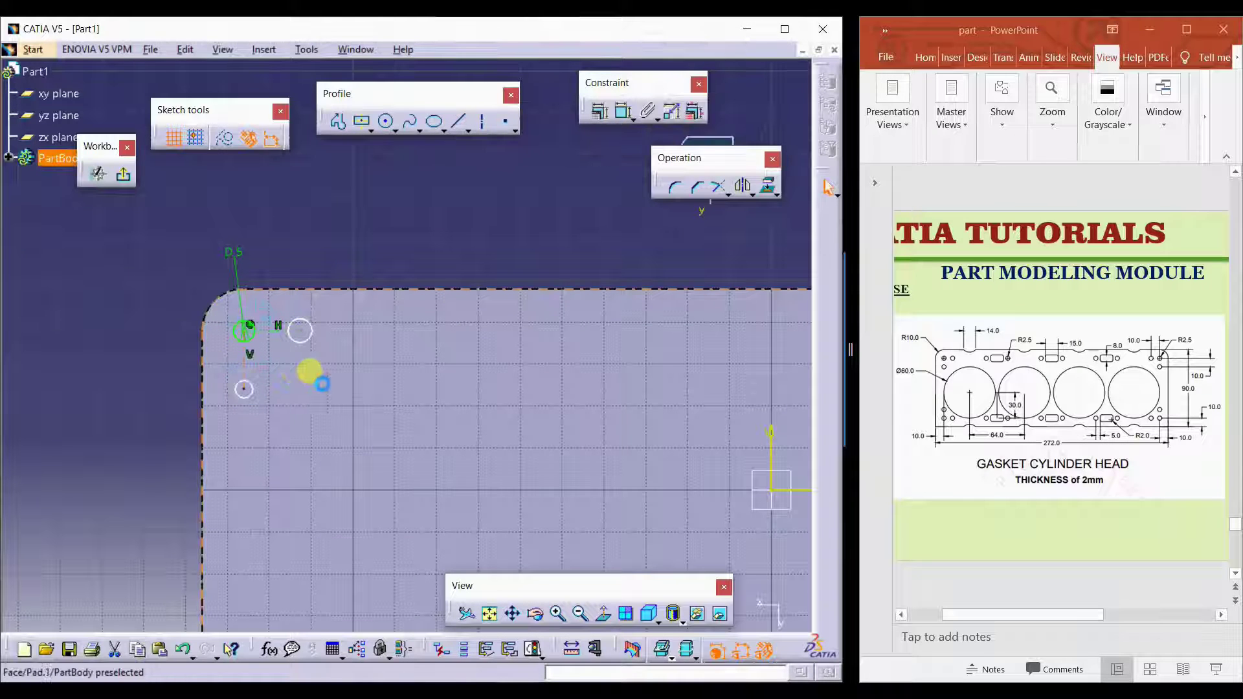
Step: Dimension the right and lower circles and set both diameters to 5 mm
click(624, 119)
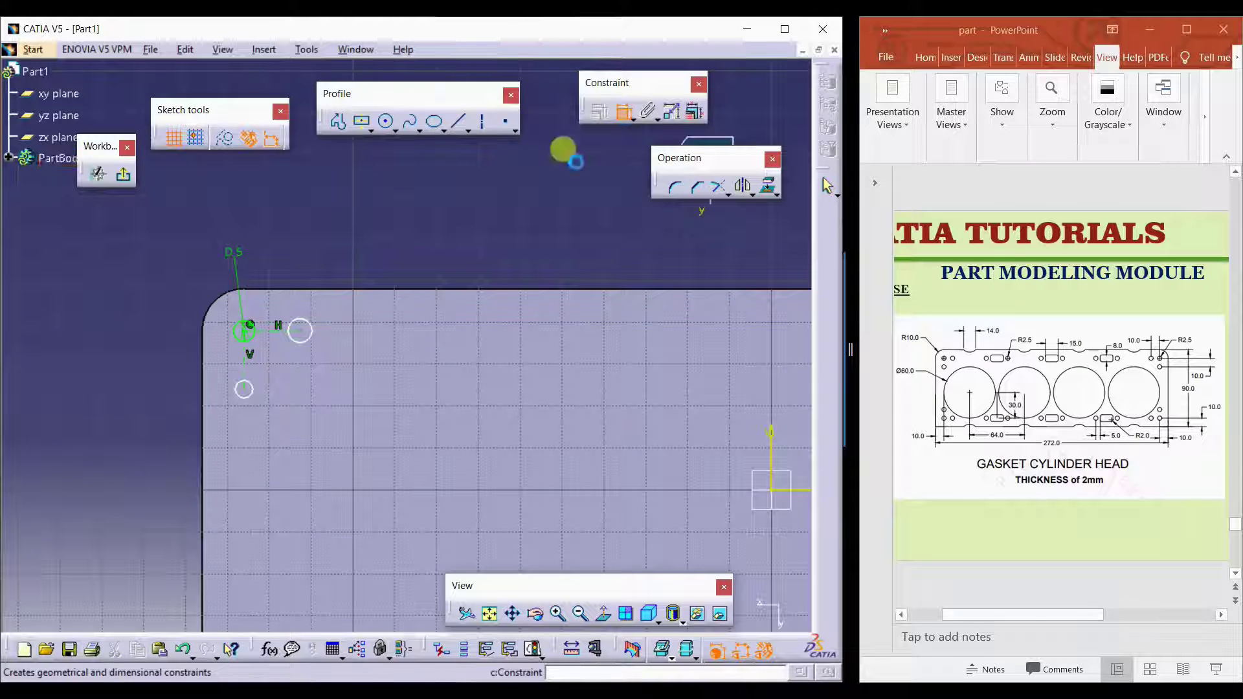
click(234, 392)
click(204, 388)
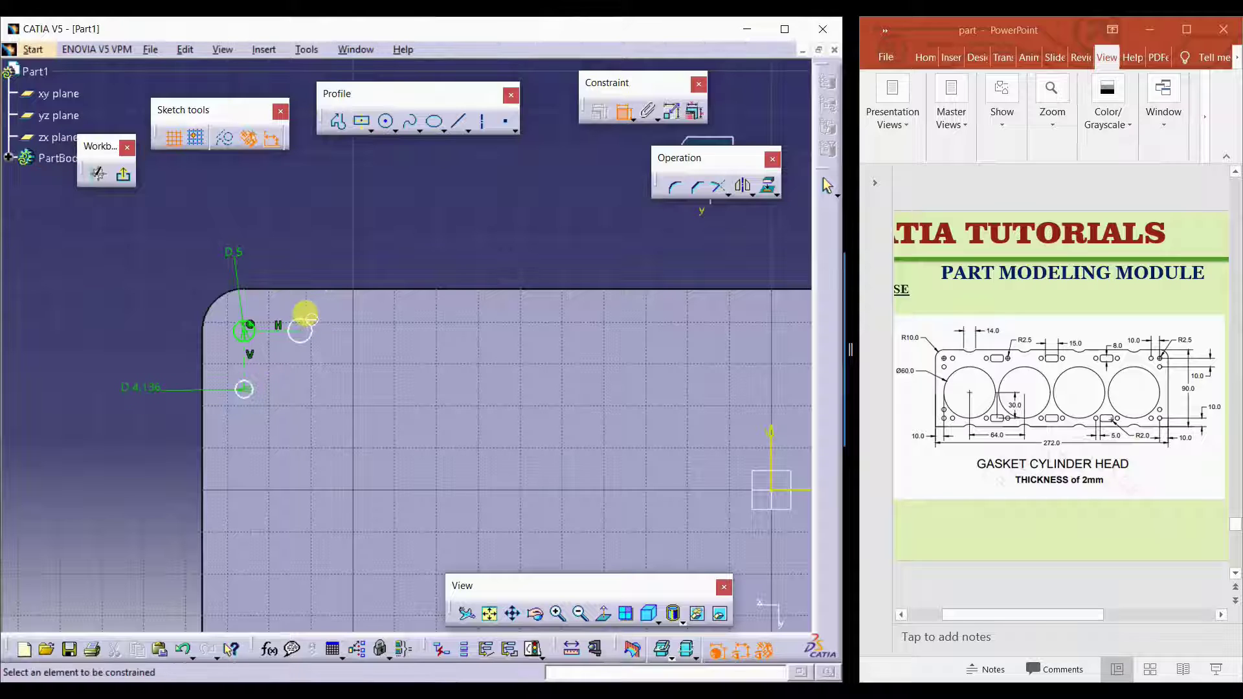
click(299, 330)
click(336, 252)
double_click(332, 254)
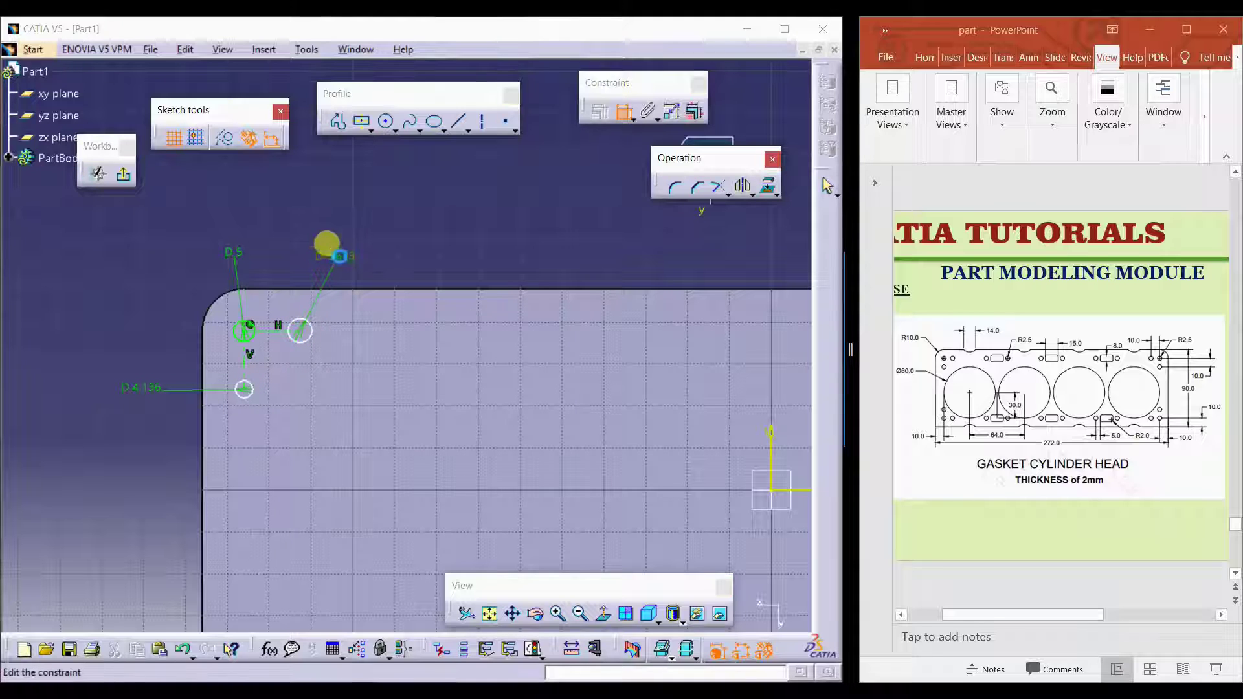
key(Return)
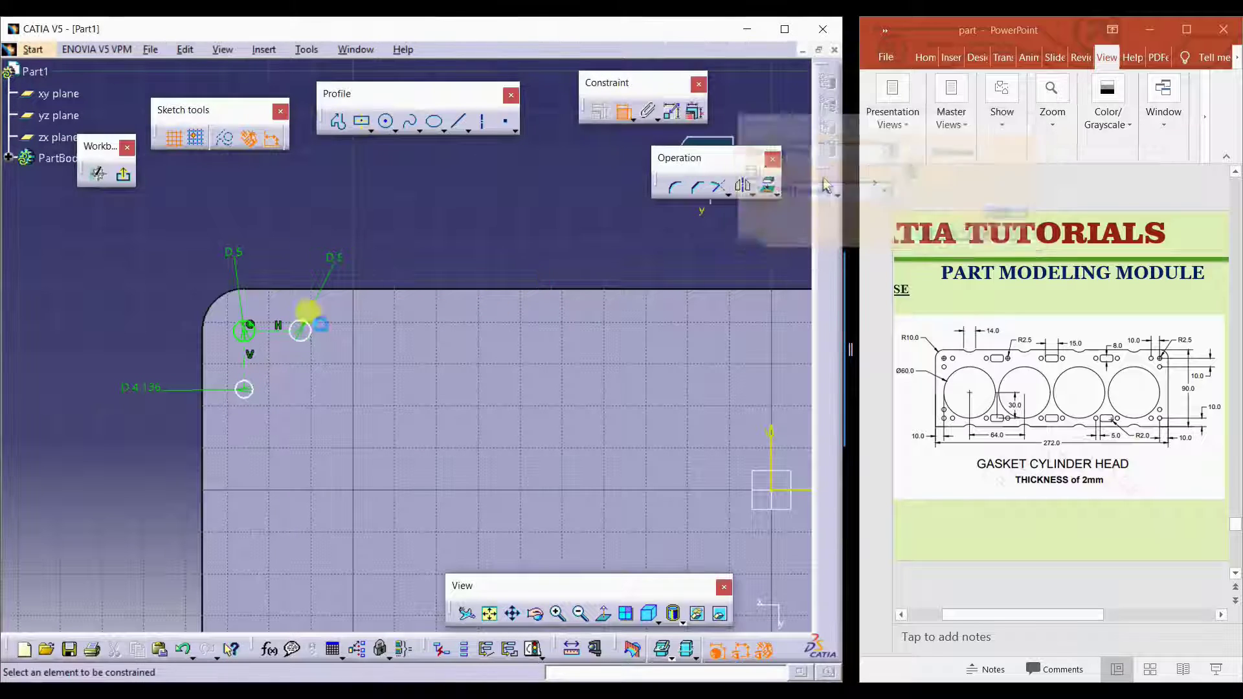
double_click(129, 386)
text(5)
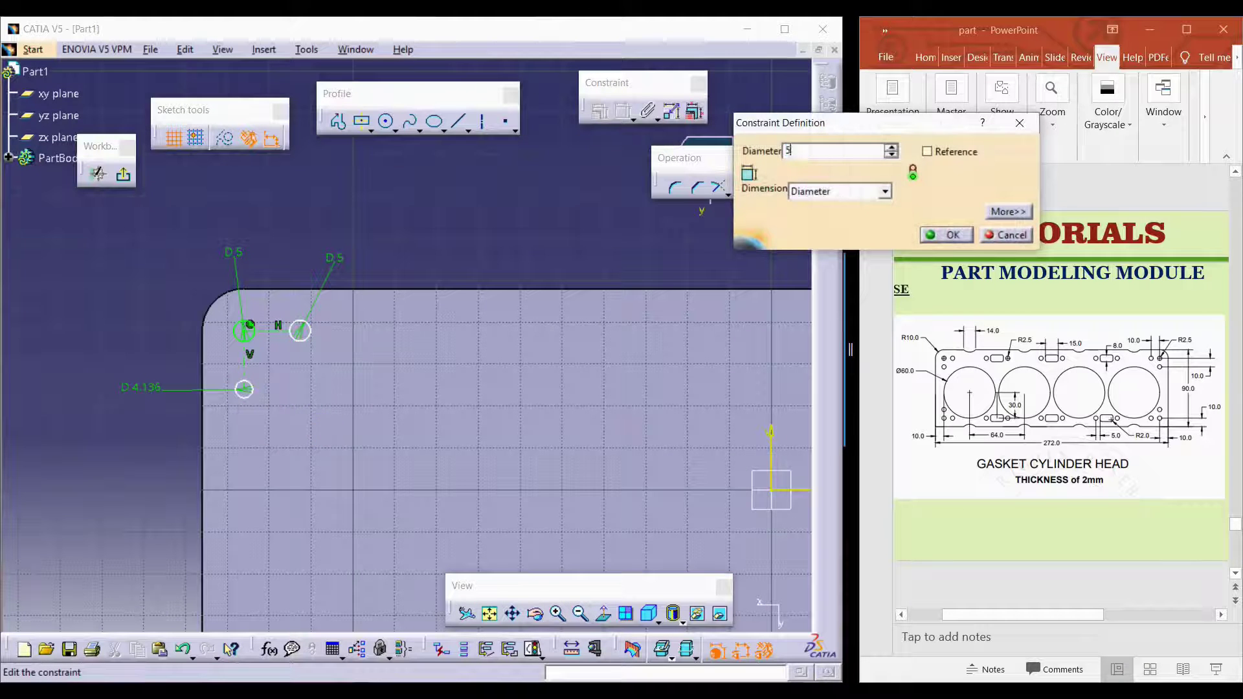
key(Return)
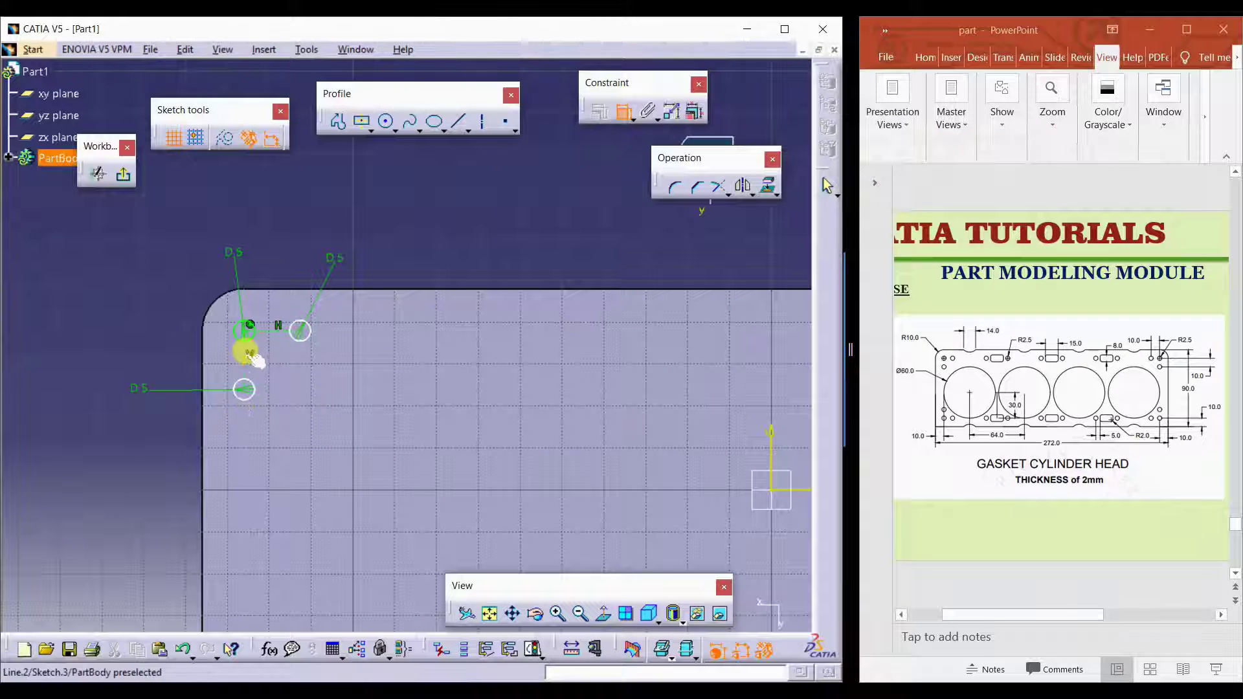
Step: Dimension the vertical and horizontal axes between the circle centres and set each length to 10 mm
click(244, 355)
double_click(148, 335)
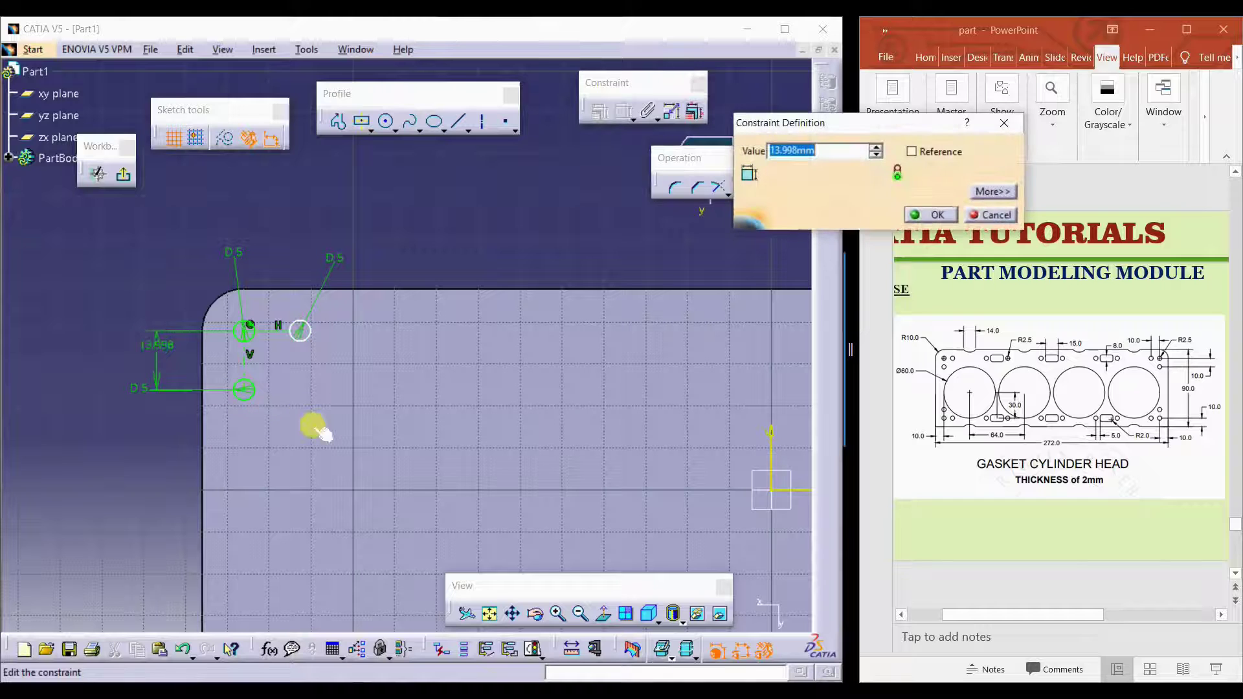
text(10)
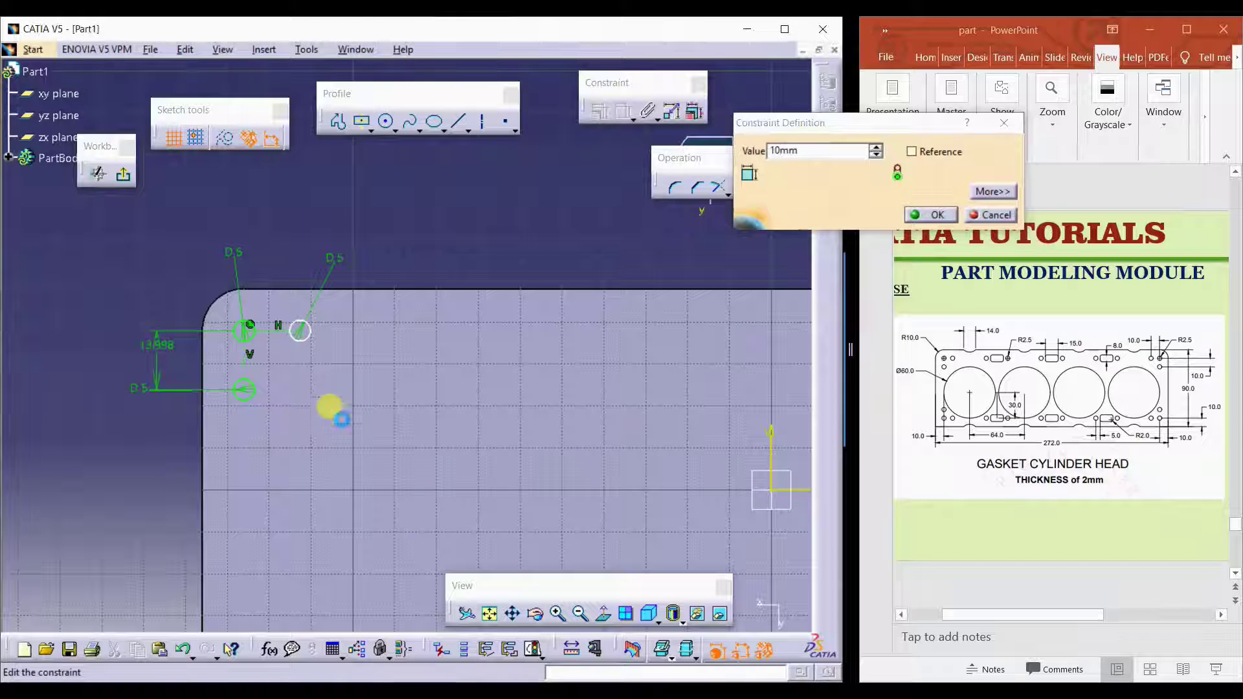
key(Return)
click(278, 331)
click(290, 248)
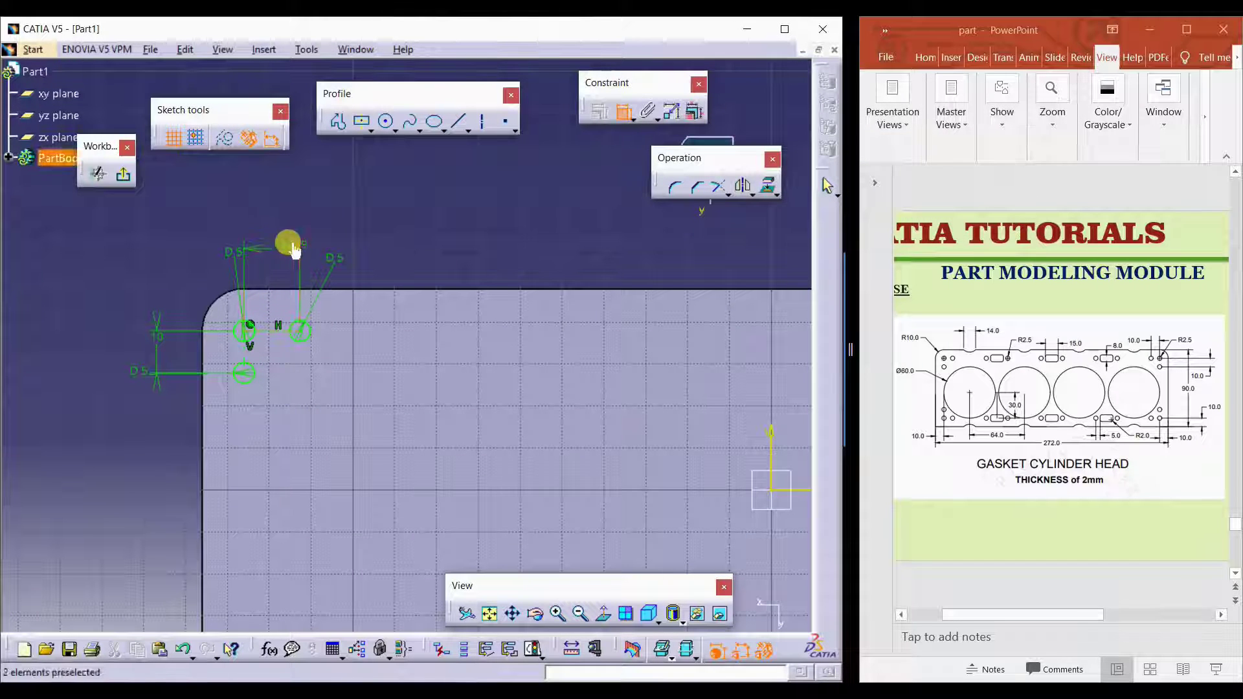
double_click(290, 246)
text(10)
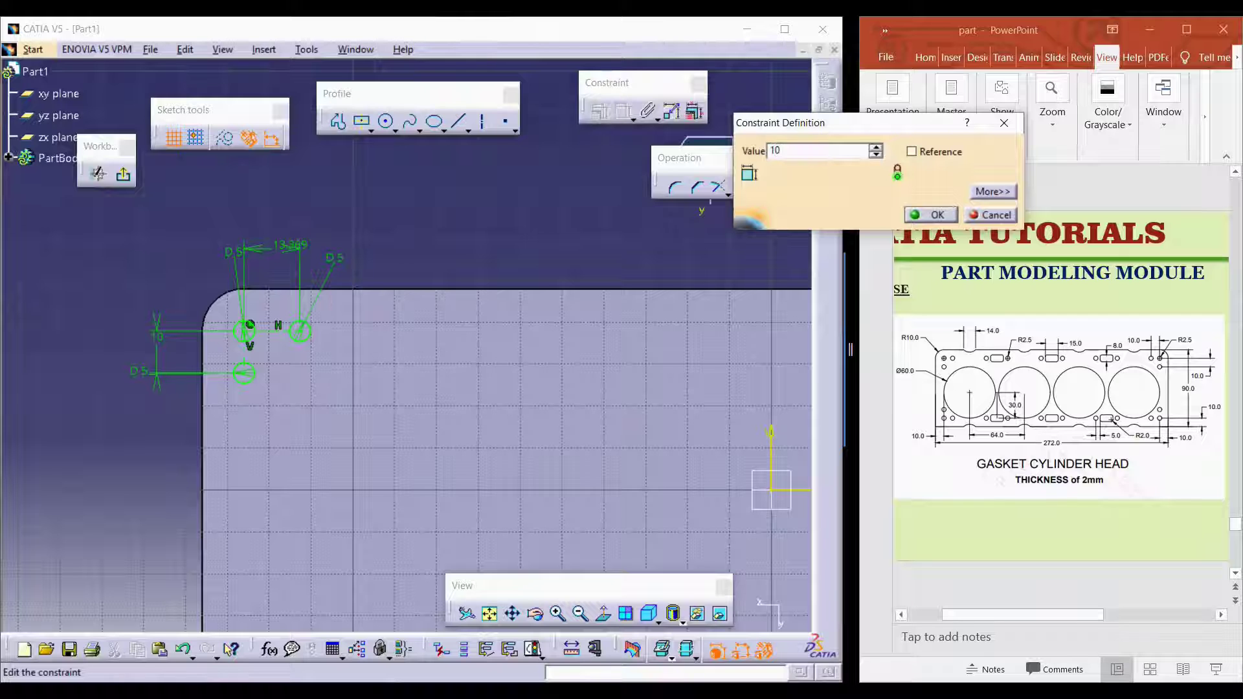
key(Return)
Step: Exit the sketch and pocket the three circles to a depth of 2 mm
mouse_move(327, 304)
middle_down()
mouse_move(355, 405)
mouse_move(170, 226)
middle_up()
click(123, 173)
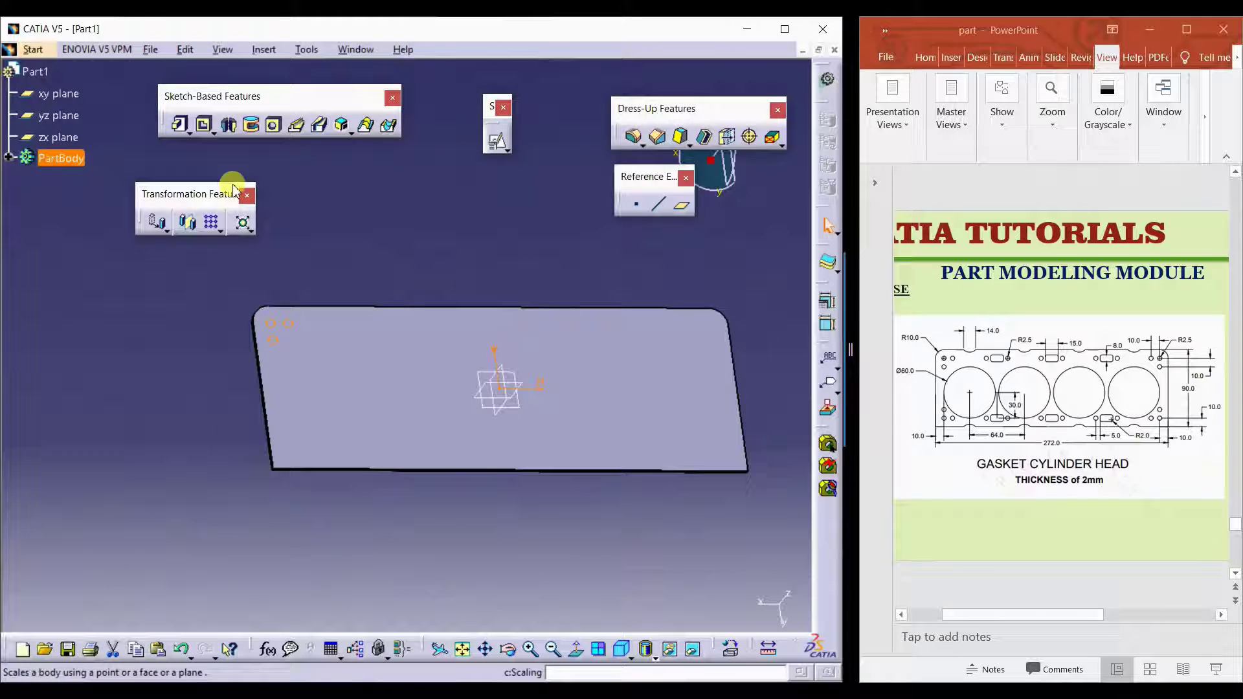
click(204, 125)
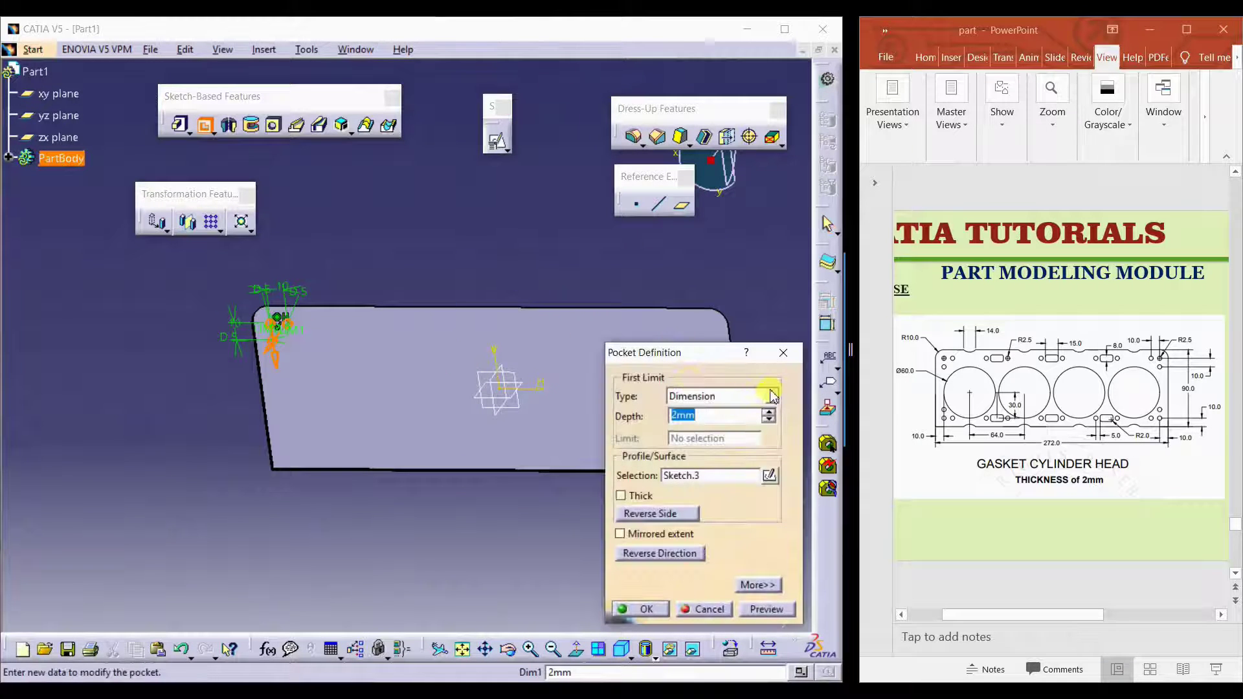
click(640, 608)
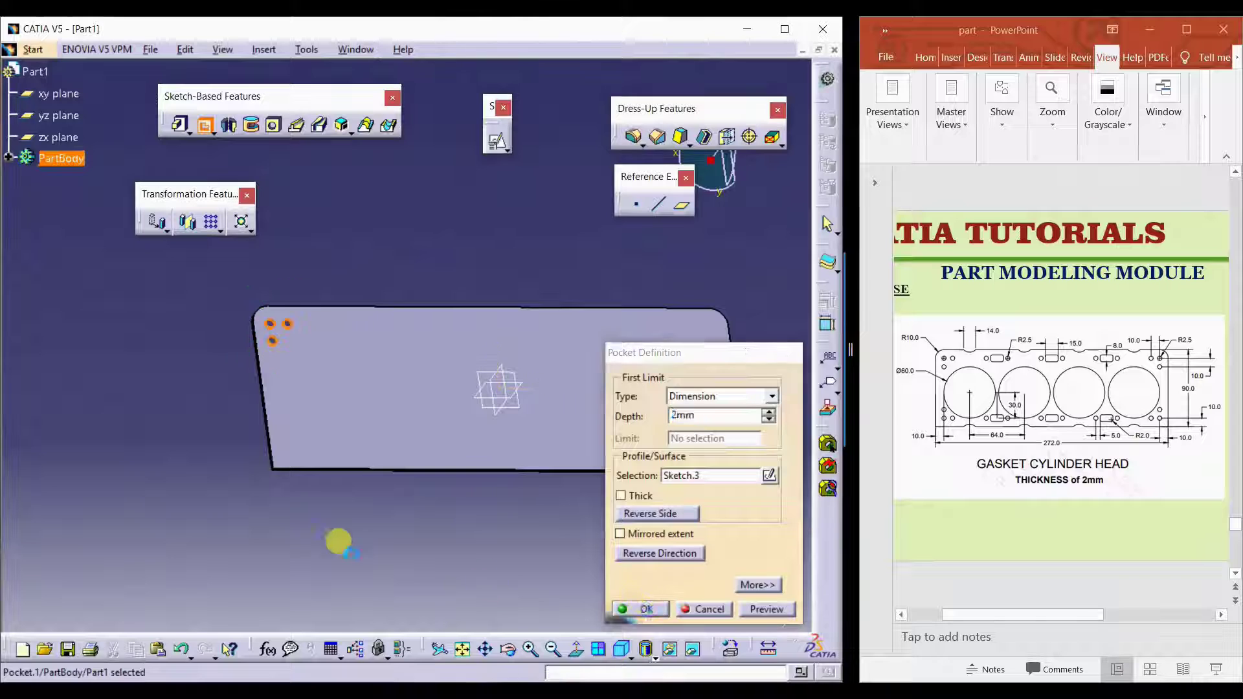
middle_drag(513, 389, 483, 272)
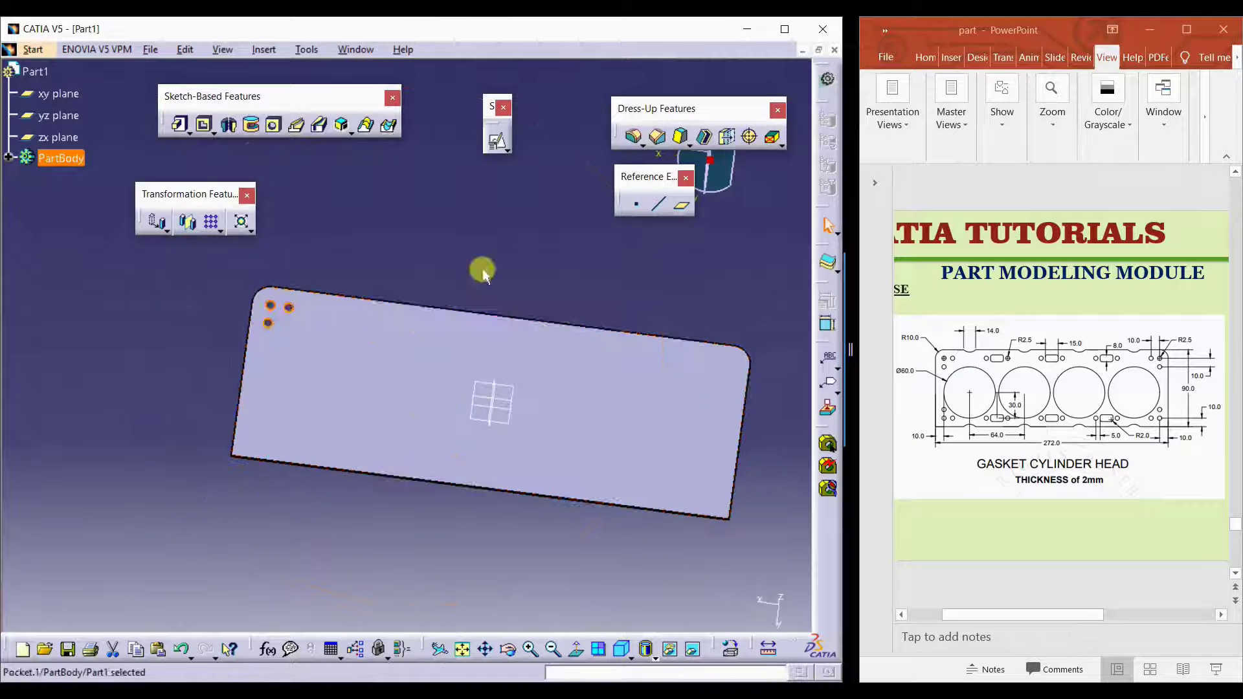
click(210, 222)
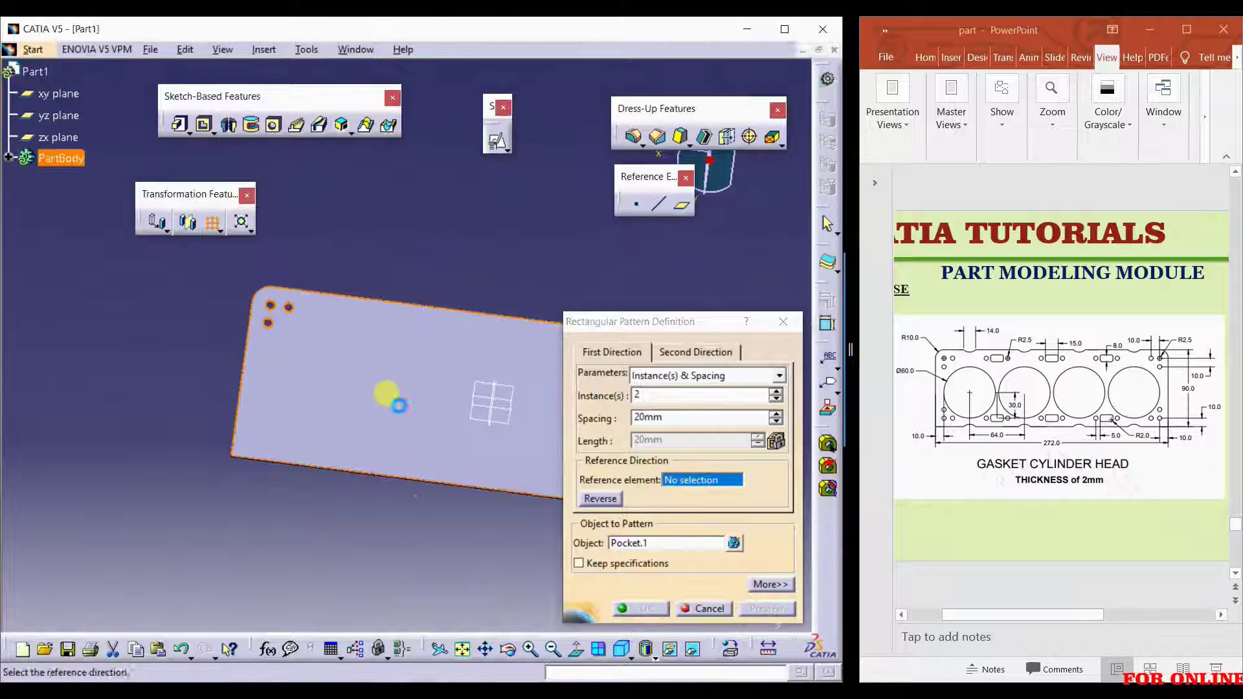
click(396, 404)
middle_drag(472, 546, 275, 343)
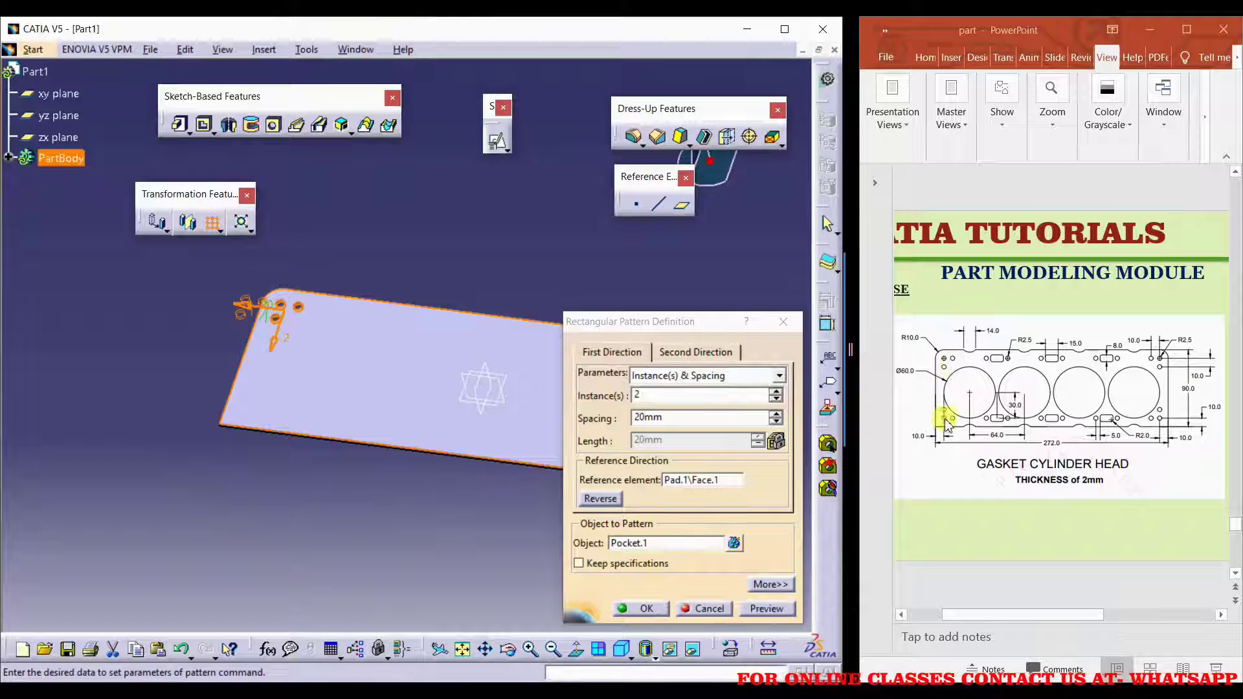
click(780, 322)
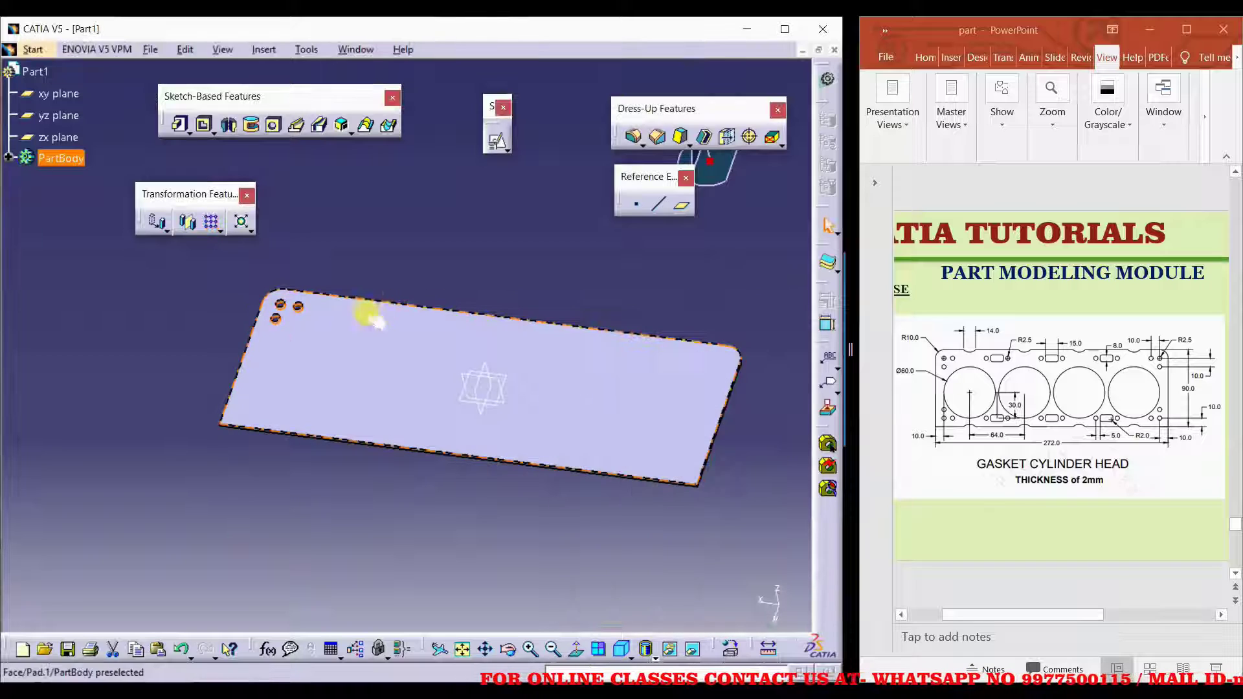
click(413, 255)
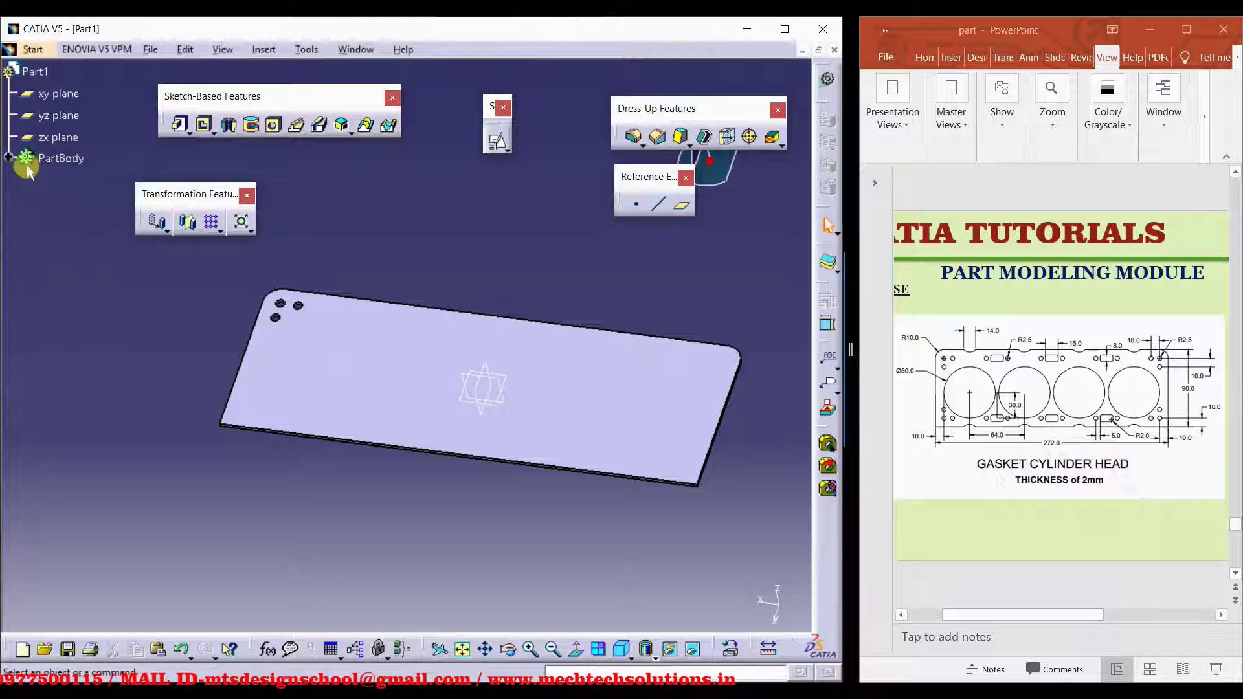
Step: Reopen the corner hole pocket's sketch and mirror the three circles about the horizontal axis
click(8, 157)
double_click(89, 265)
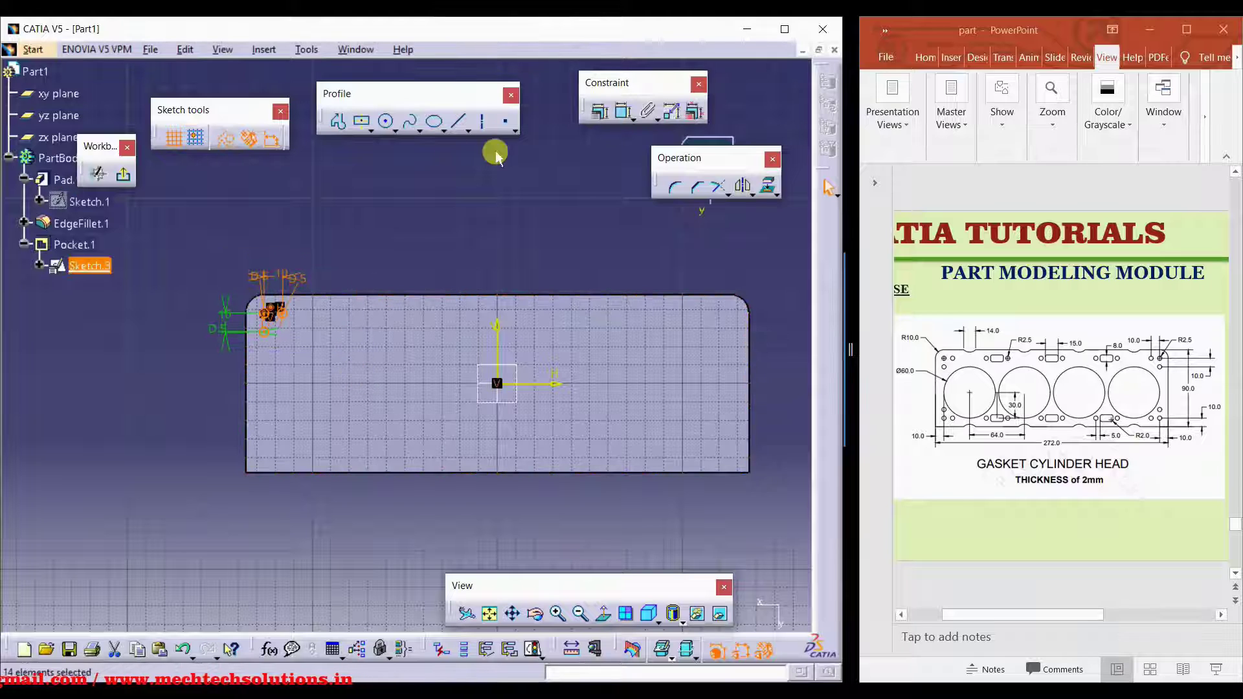
click(747, 189)
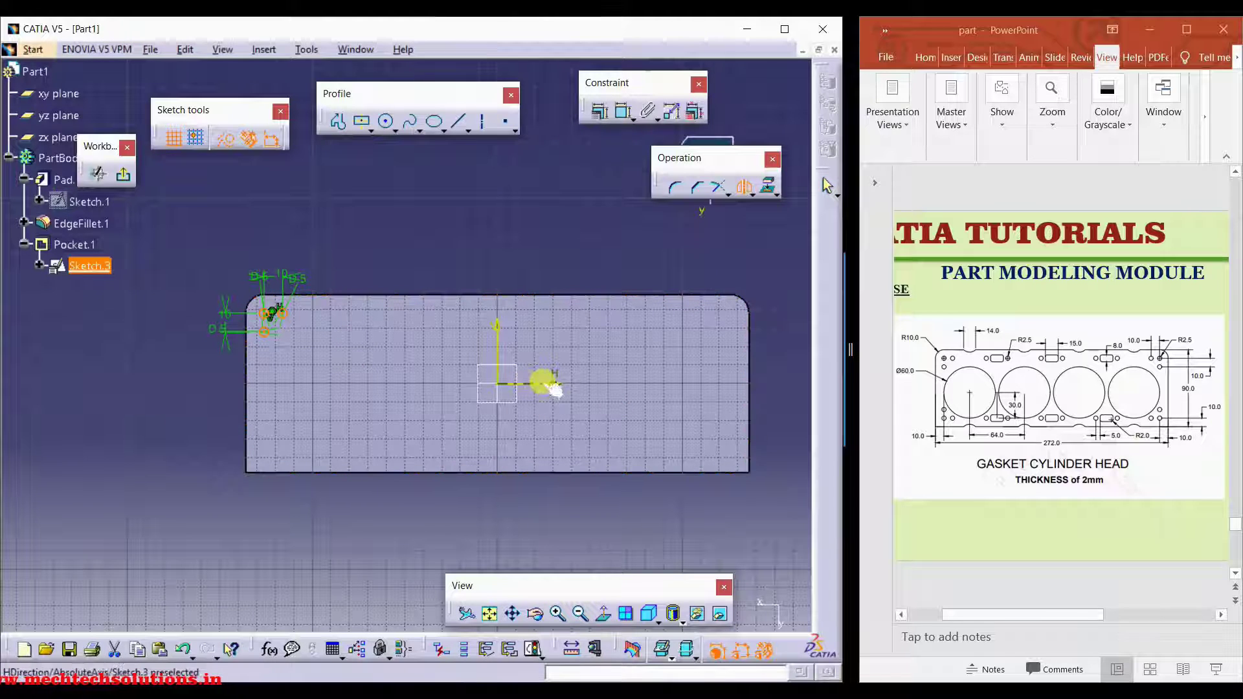
click(546, 384)
drag(195, 265, 347, 495)
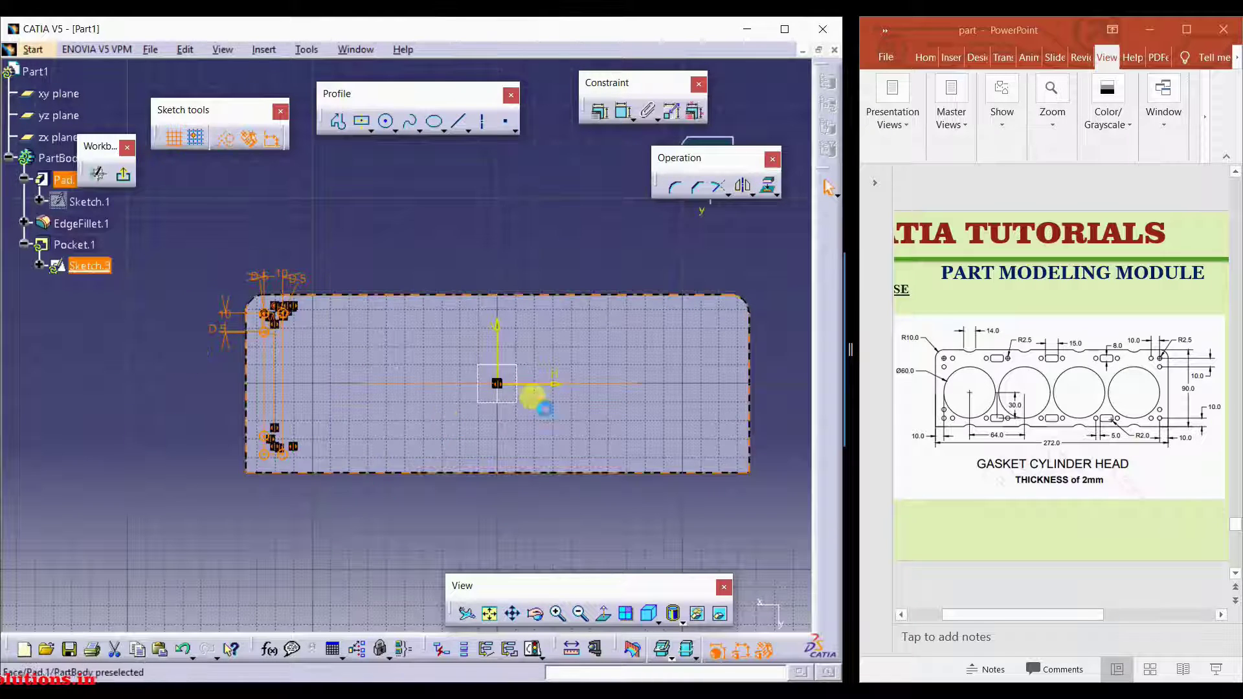
Step: Mirror both hole groups about the vertical axis and exit the sketch to update the pocket
click(744, 188)
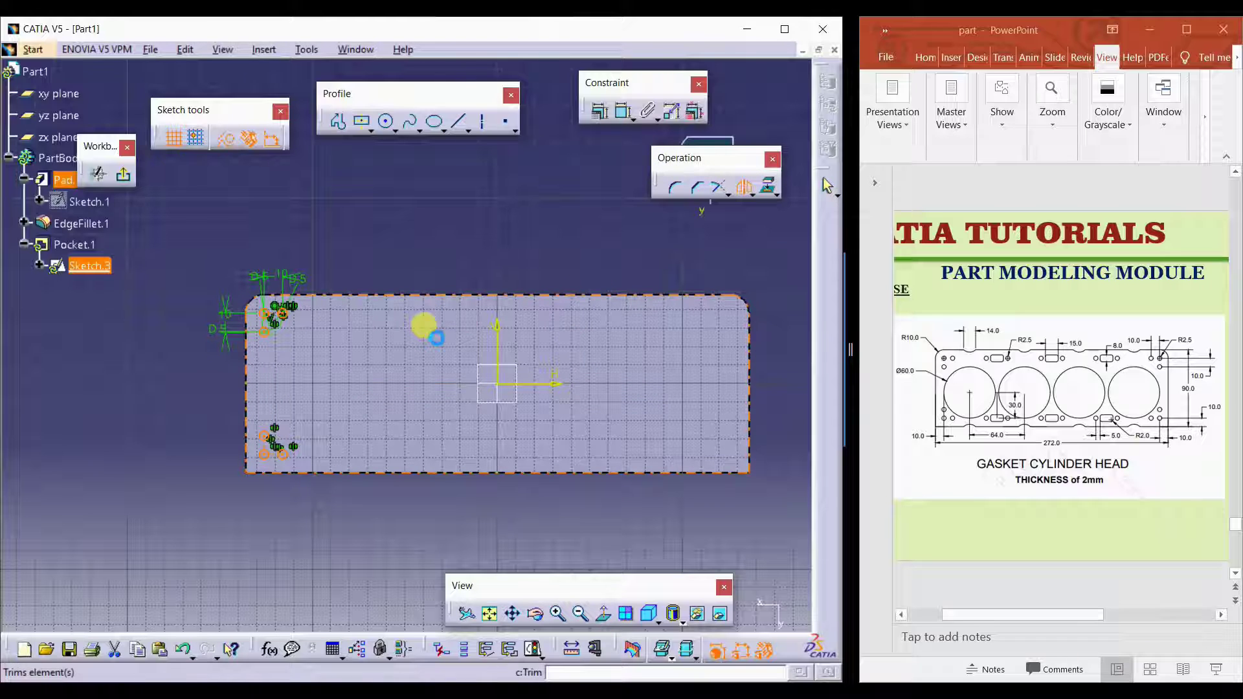
click(497, 337)
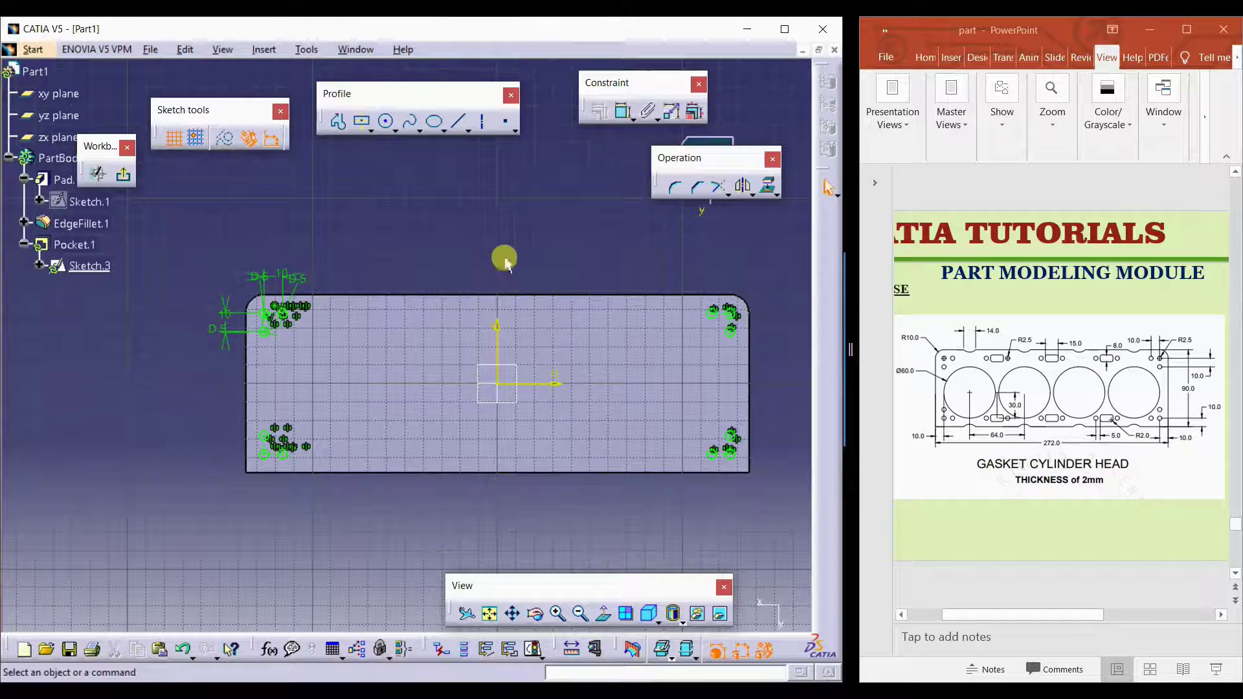
click(123, 174)
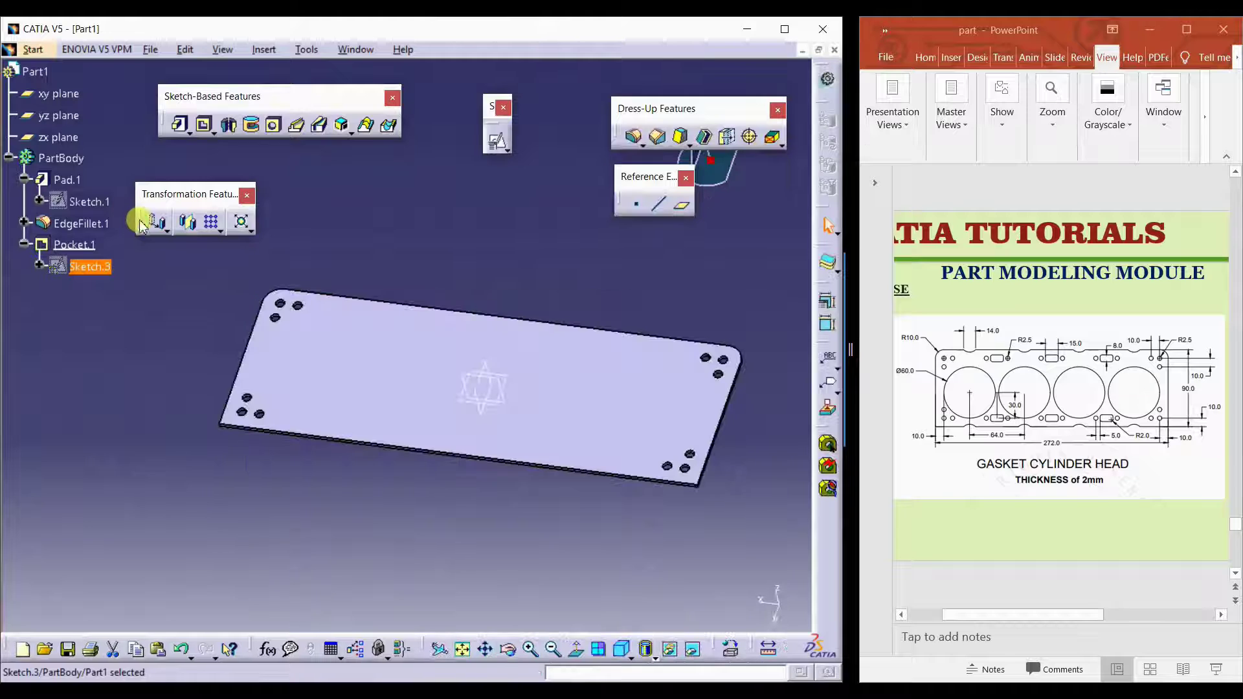
Step: Start a positioned sketch on the plate's top face with the H and V directions reversed
click(362, 479)
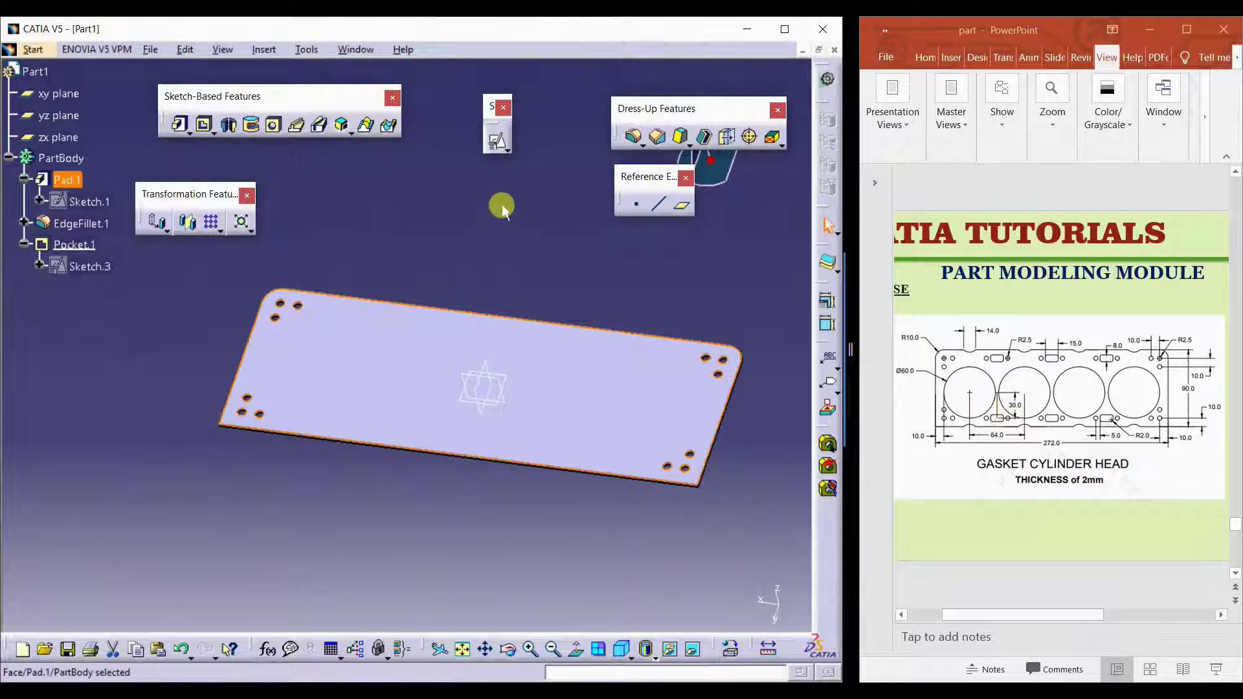
click(497, 140)
click(479, 366)
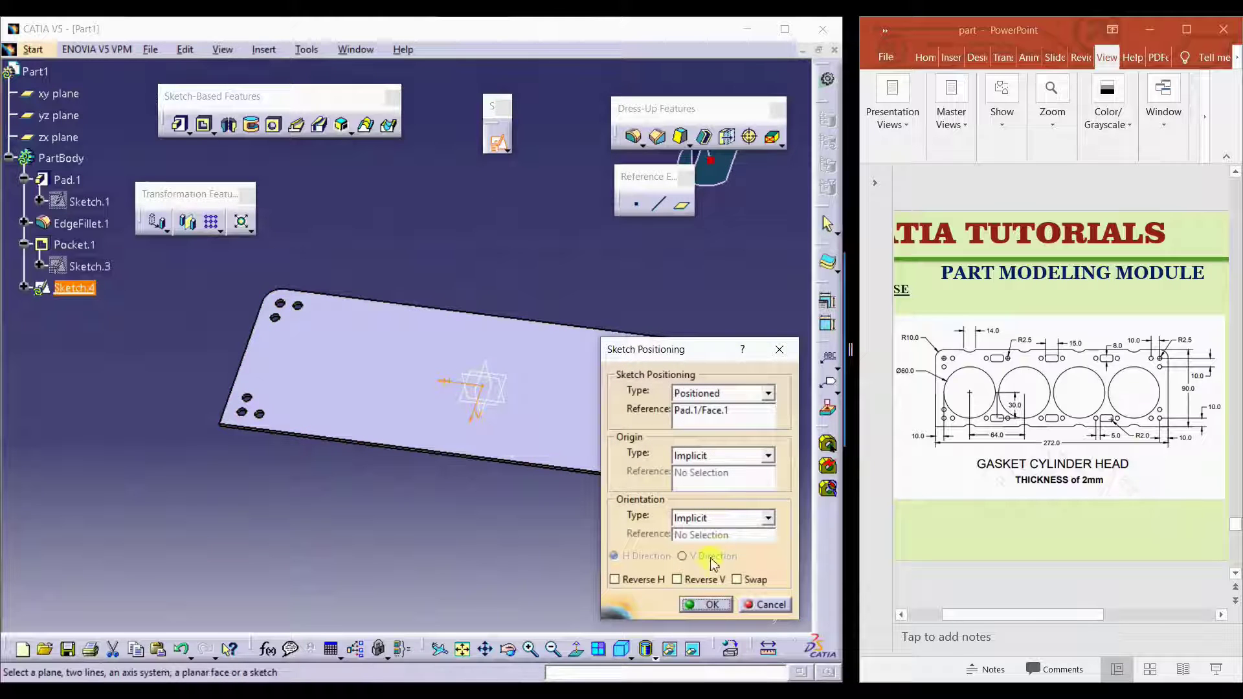
click(615, 579)
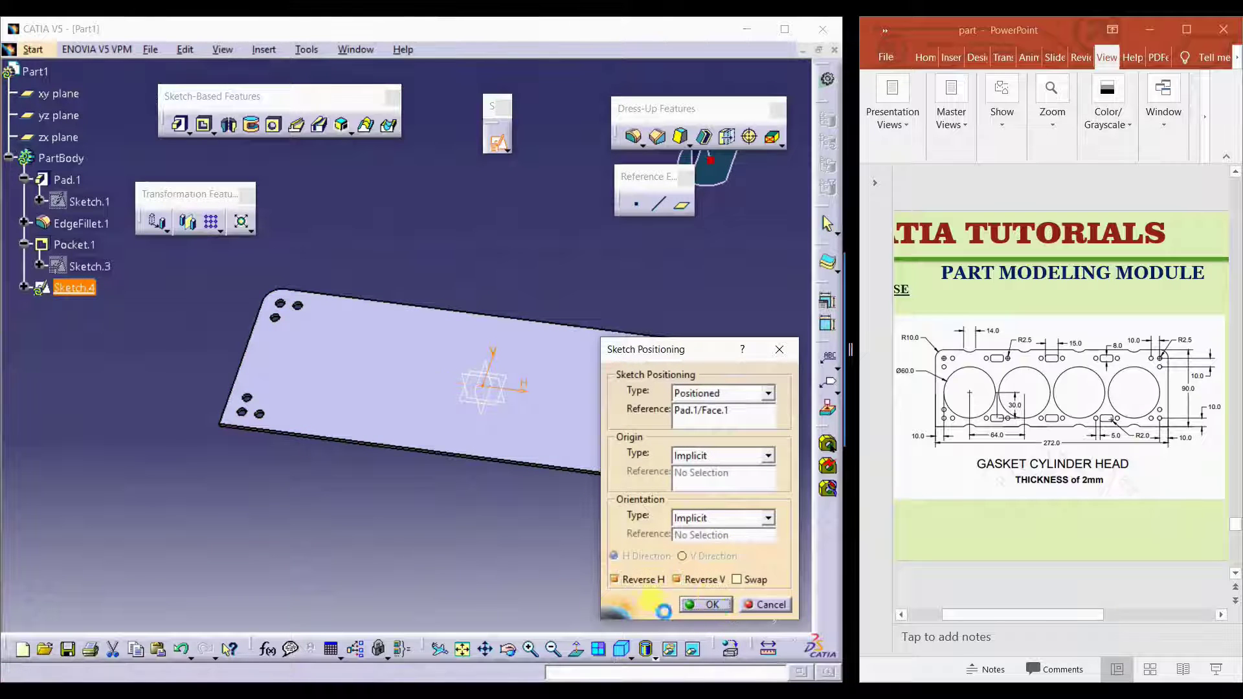
click(704, 604)
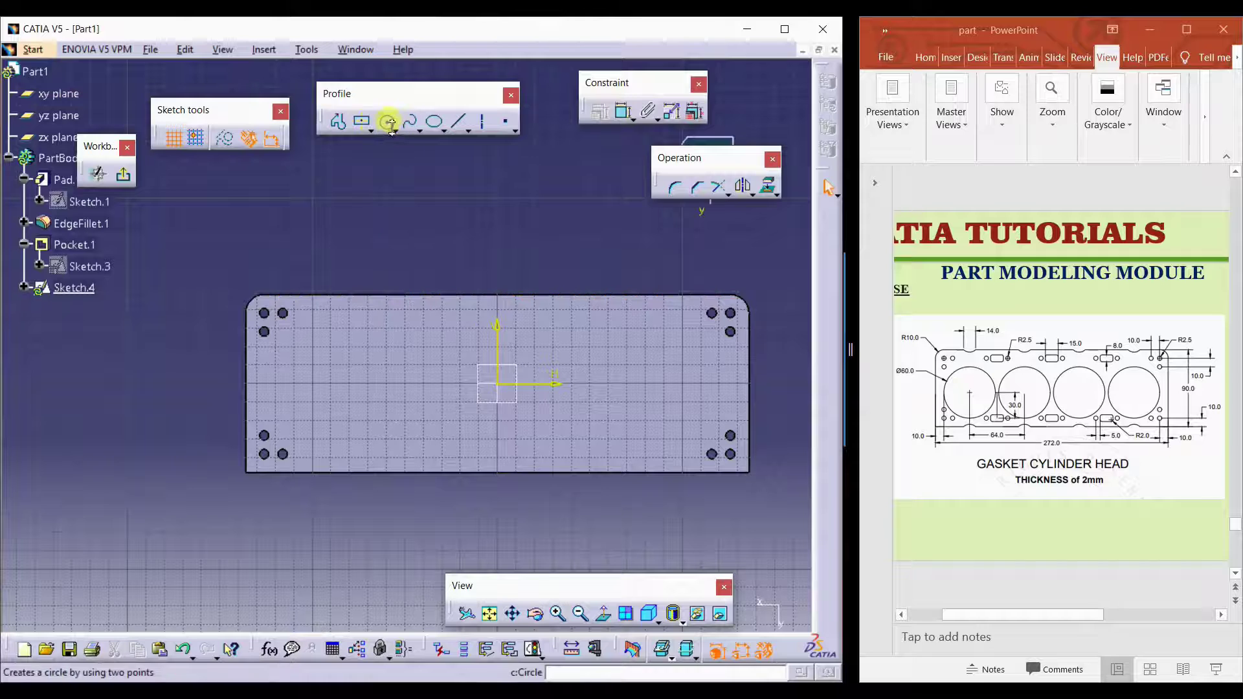
click(387, 123)
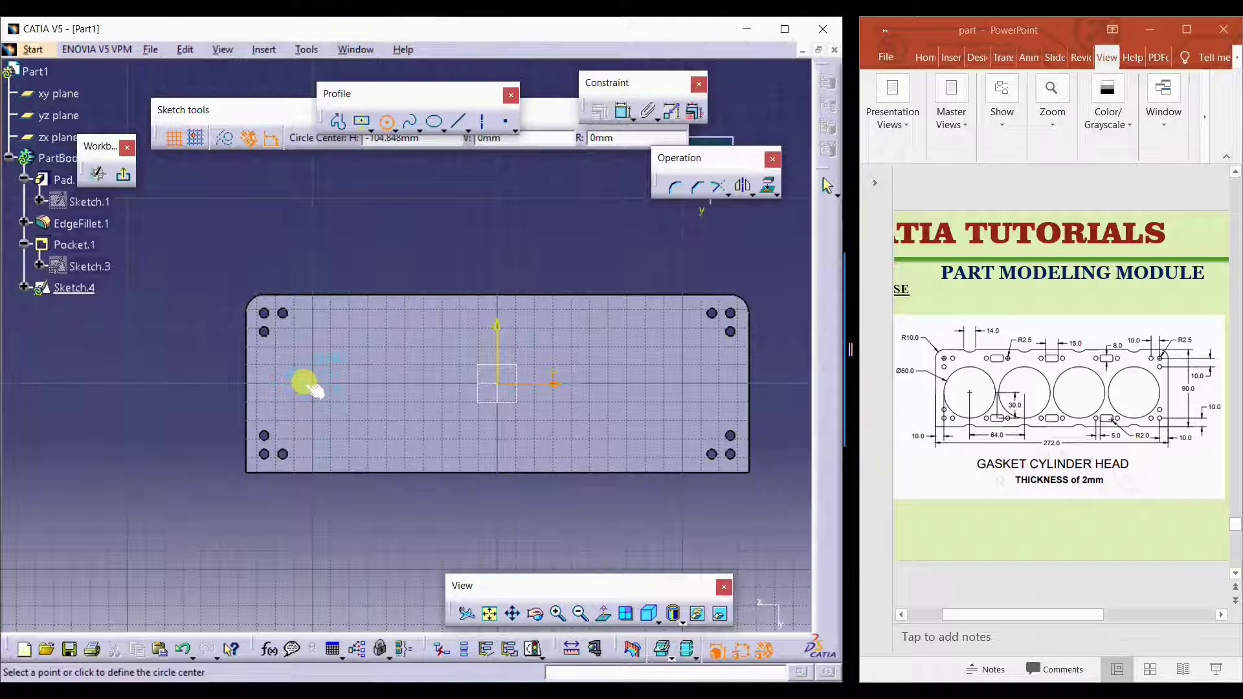
click(304, 383)
click(295, 382)
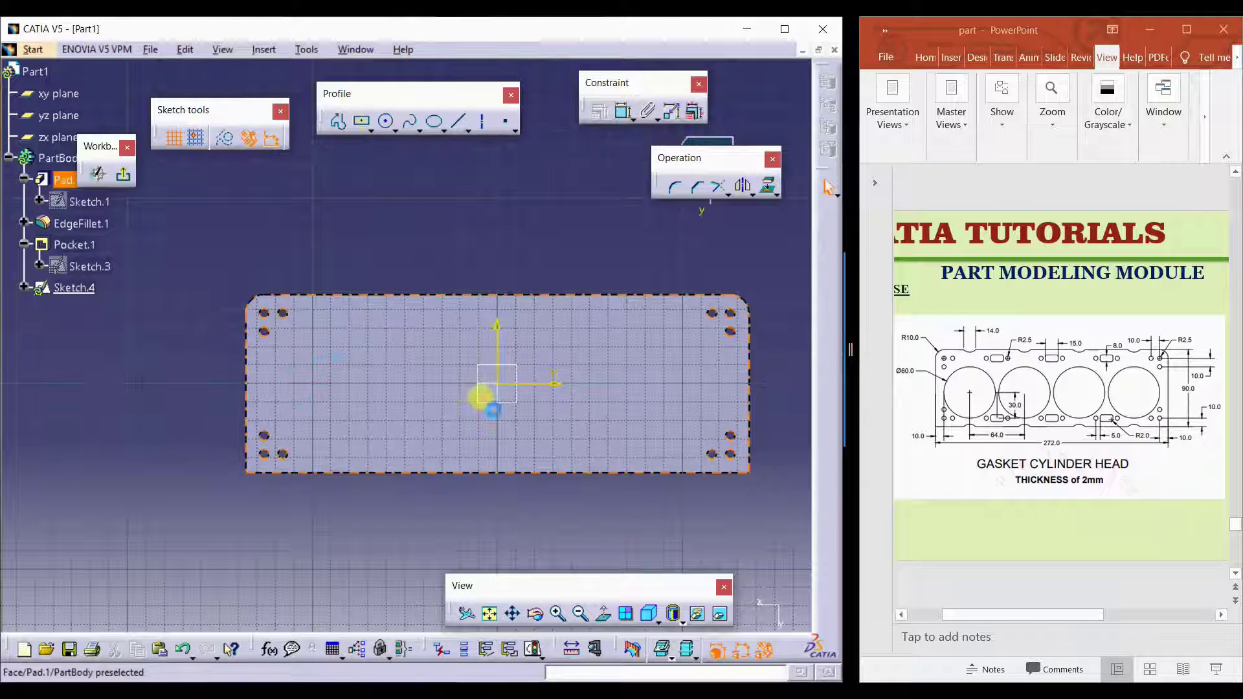
Step: Draw a circle between the hole groups at the plate's left end and set its diameter to 60 mm
click(387, 121)
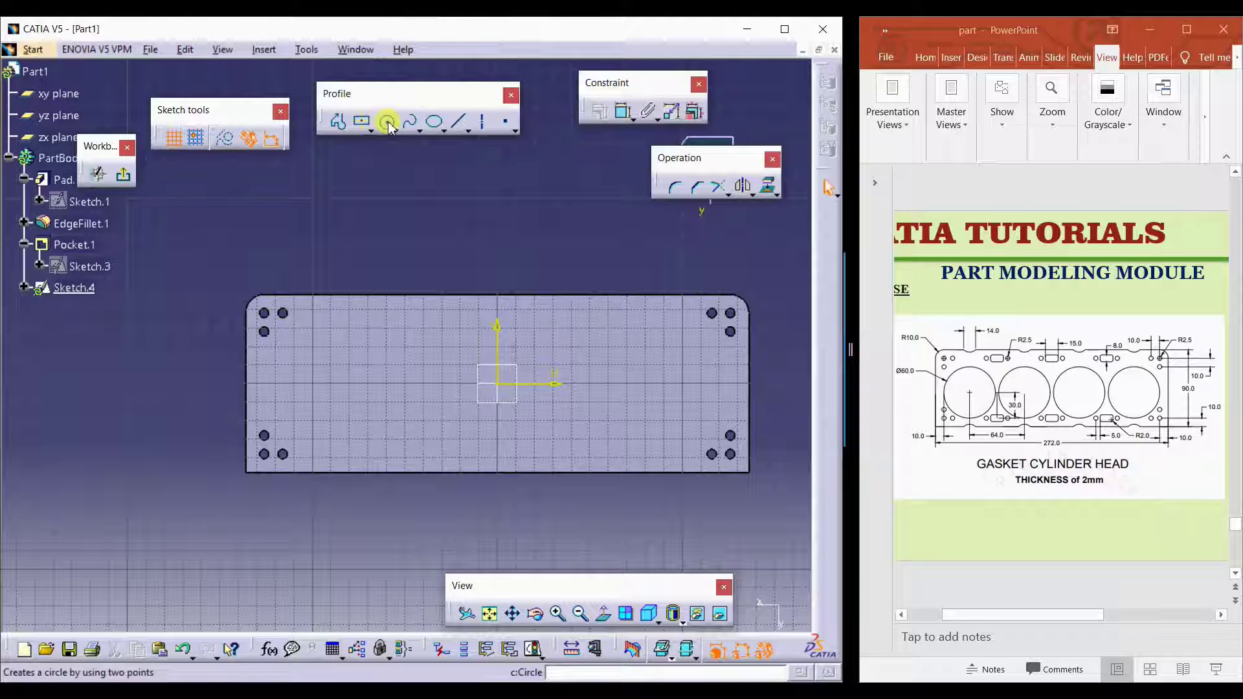
click(319, 397)
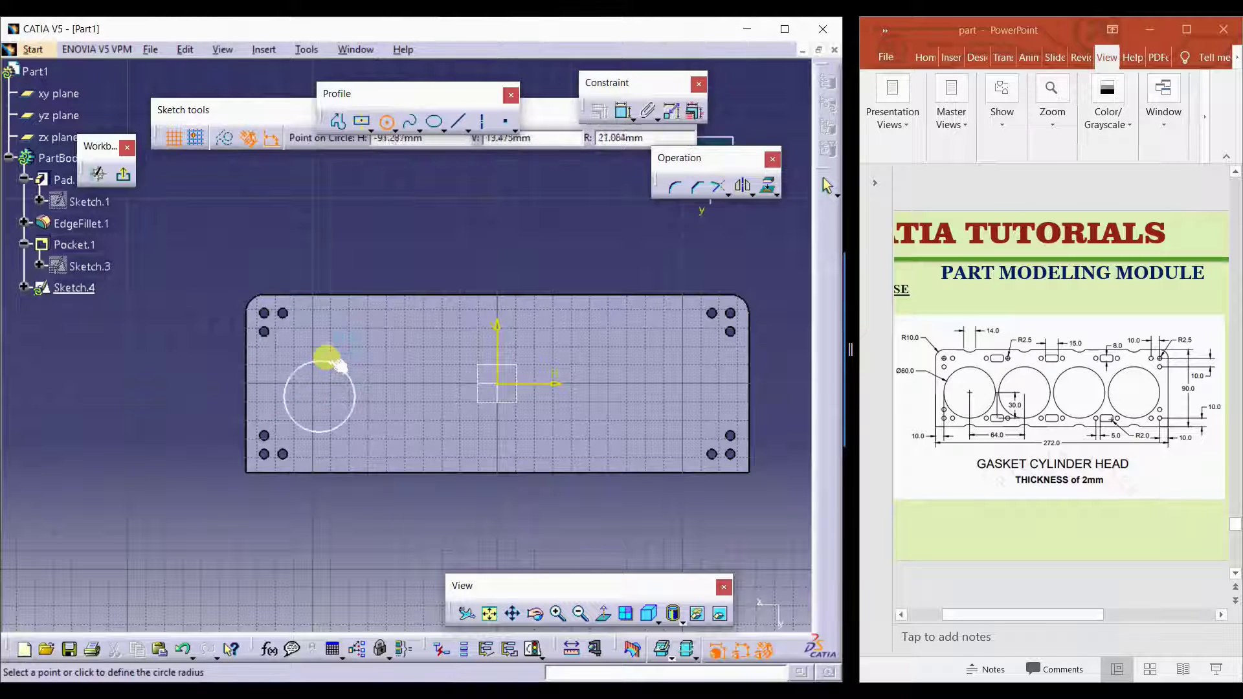
click(343, 358)
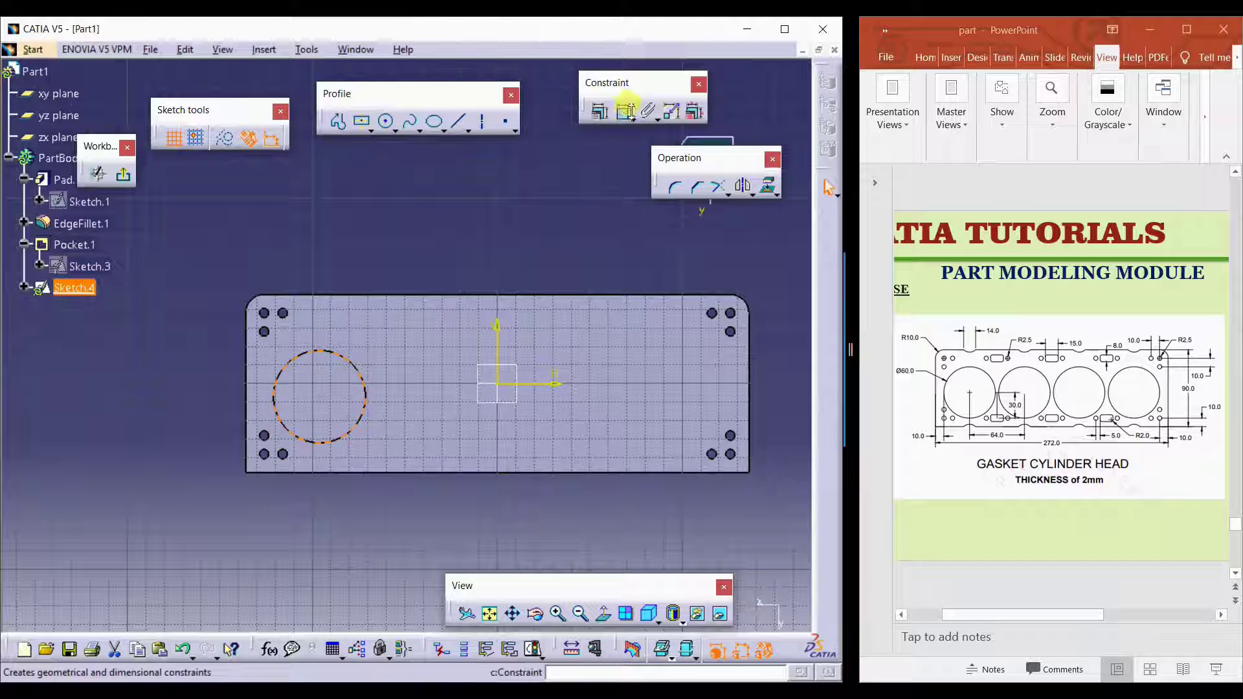
click(624, 112)
click(249, 250)
double_click(244, 250)
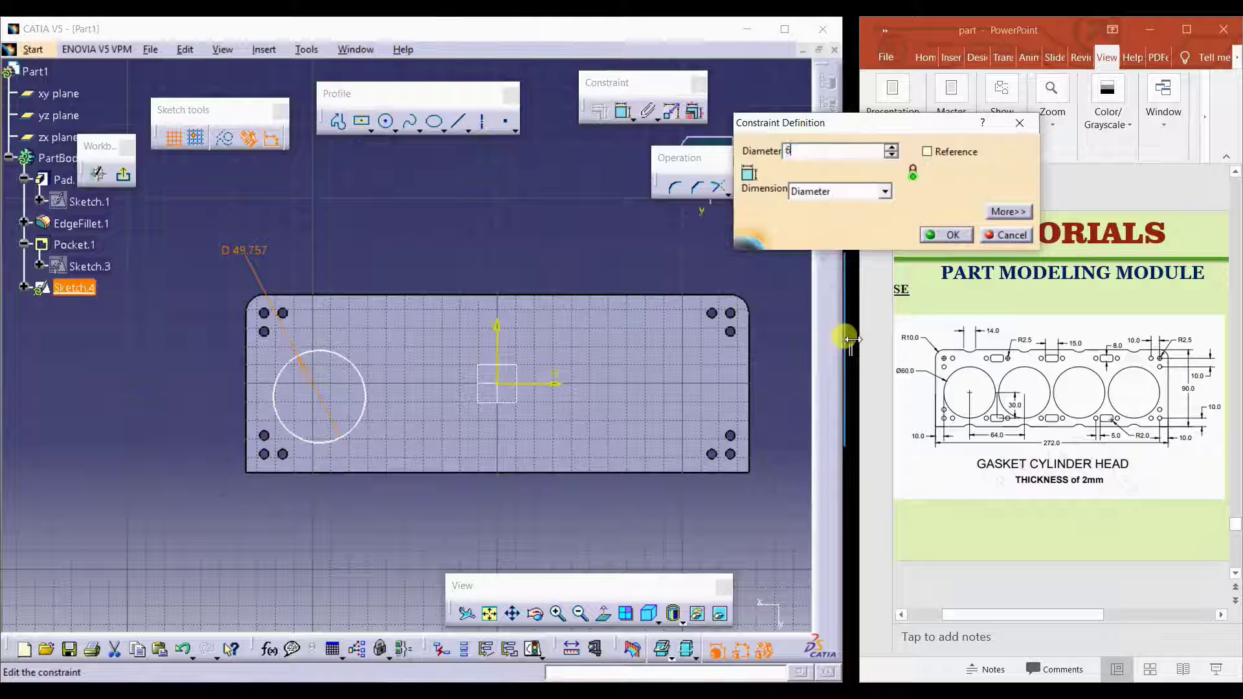
text(60mm)
key(Return)
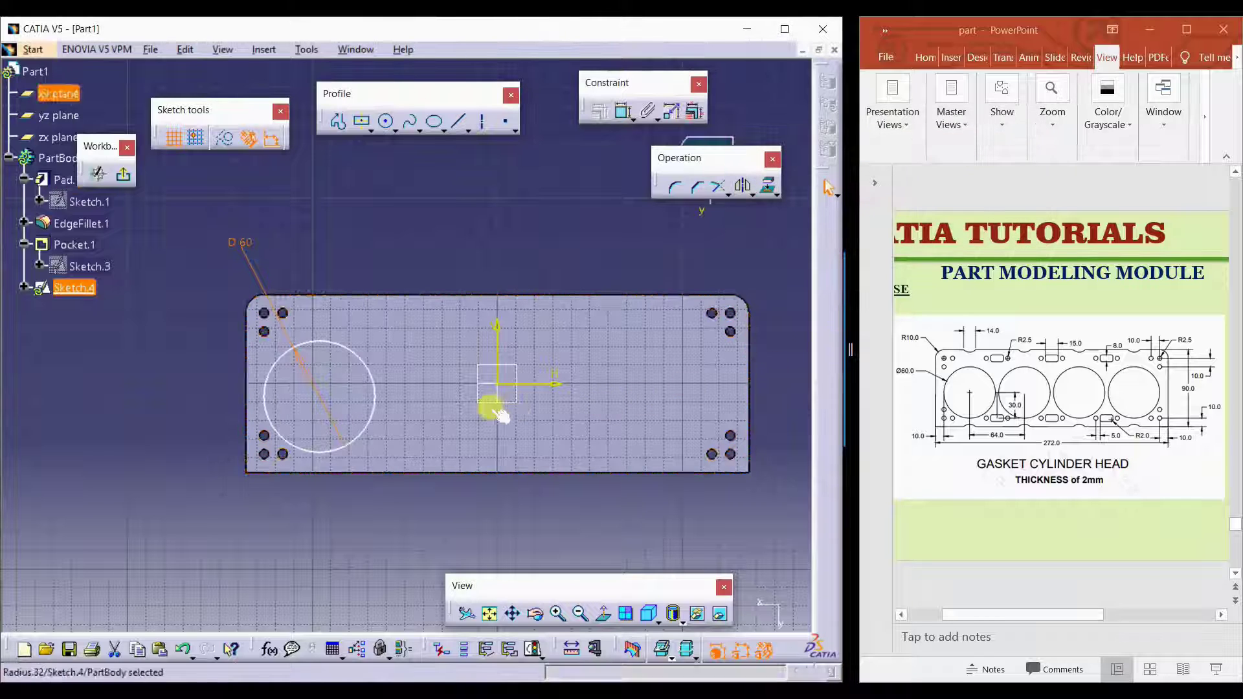
Step: Dimension the circle centre's distance from the vertical axis and set it to 64+32 mm
middle_drag(440, 472, 438, 454)
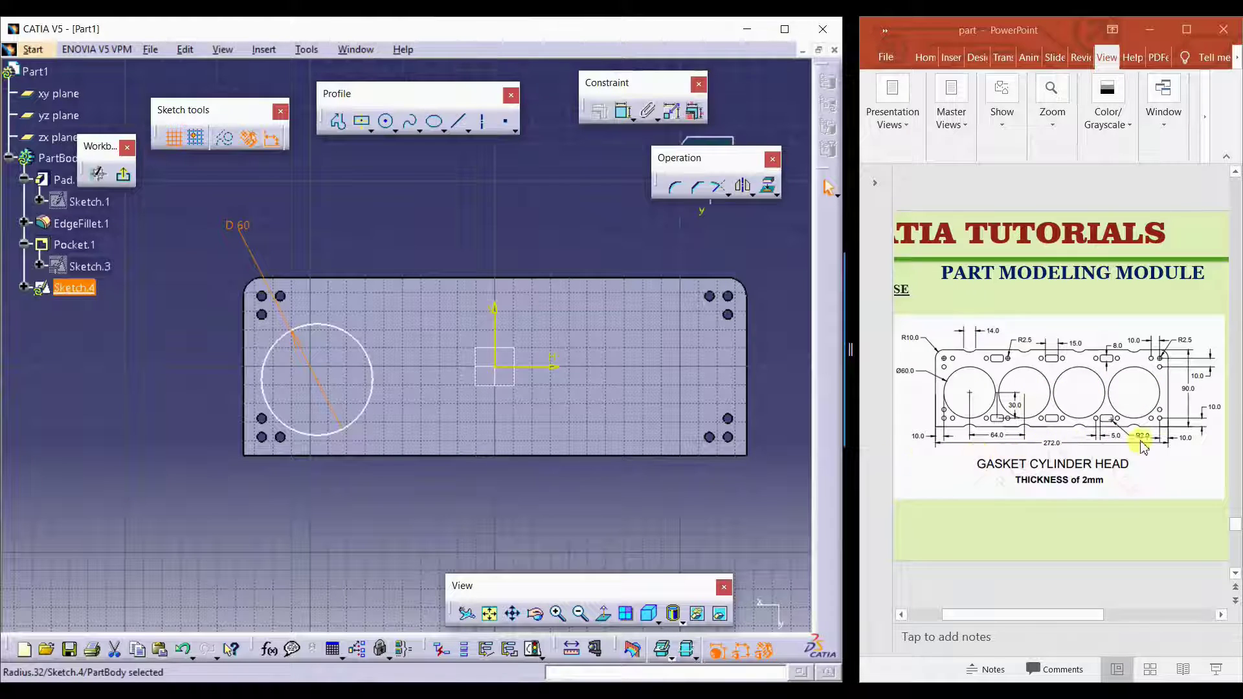
click(623, 111)
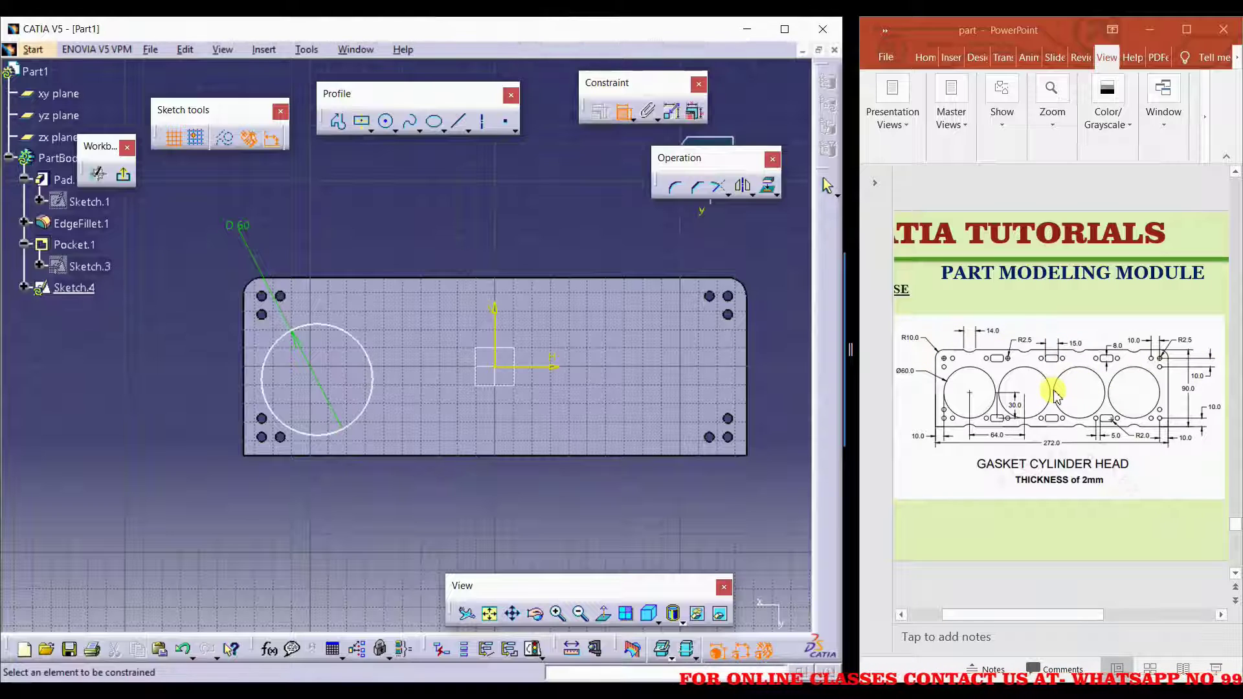
click(317, 378)
click(494, 319)
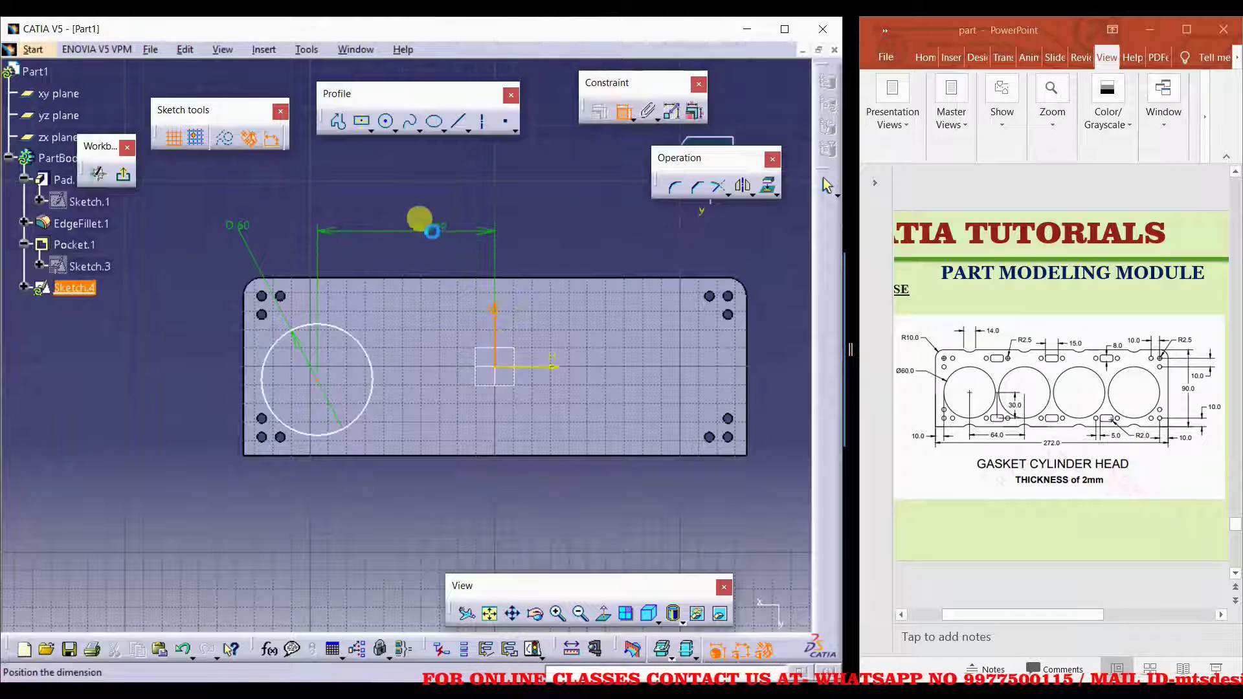
click(417, 223)
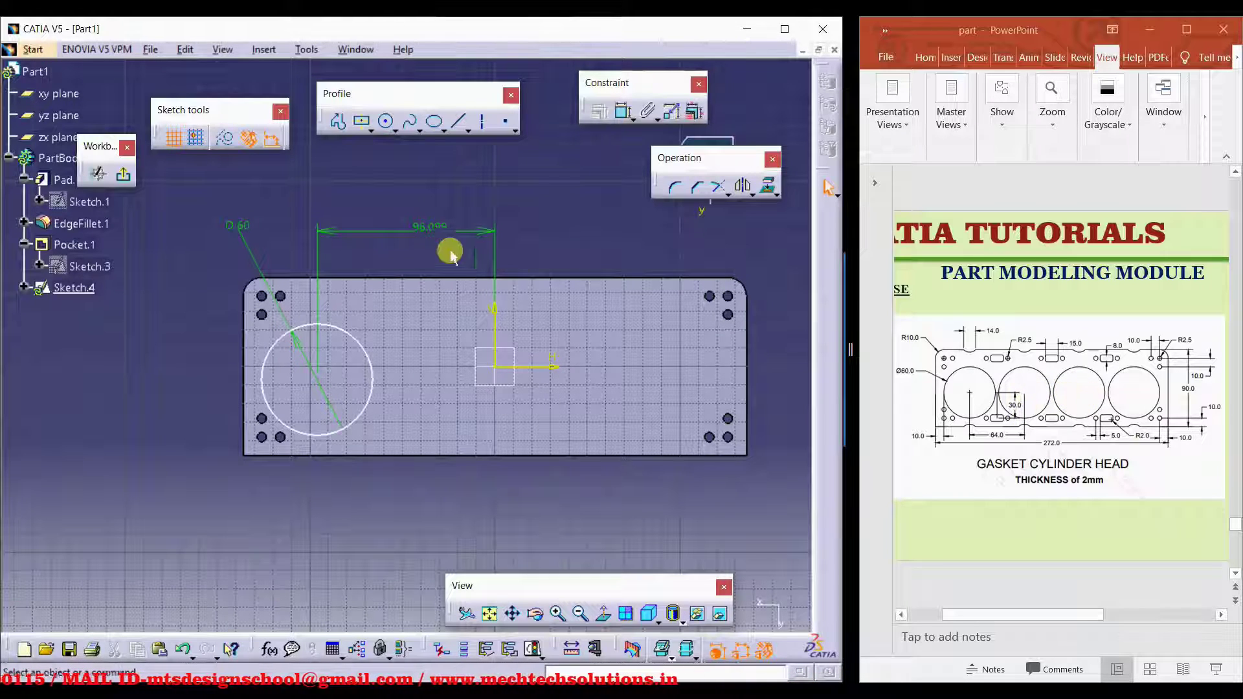
double_click(427, 224)
text(64)
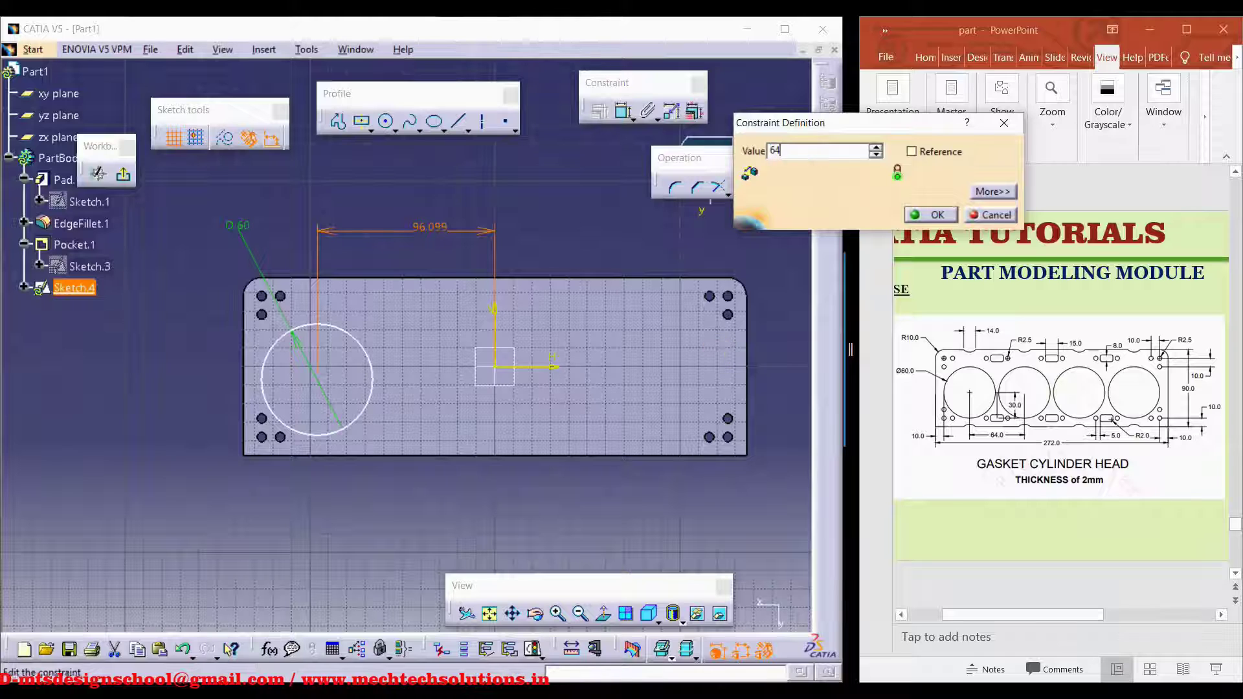
text(+32)
key(Return)
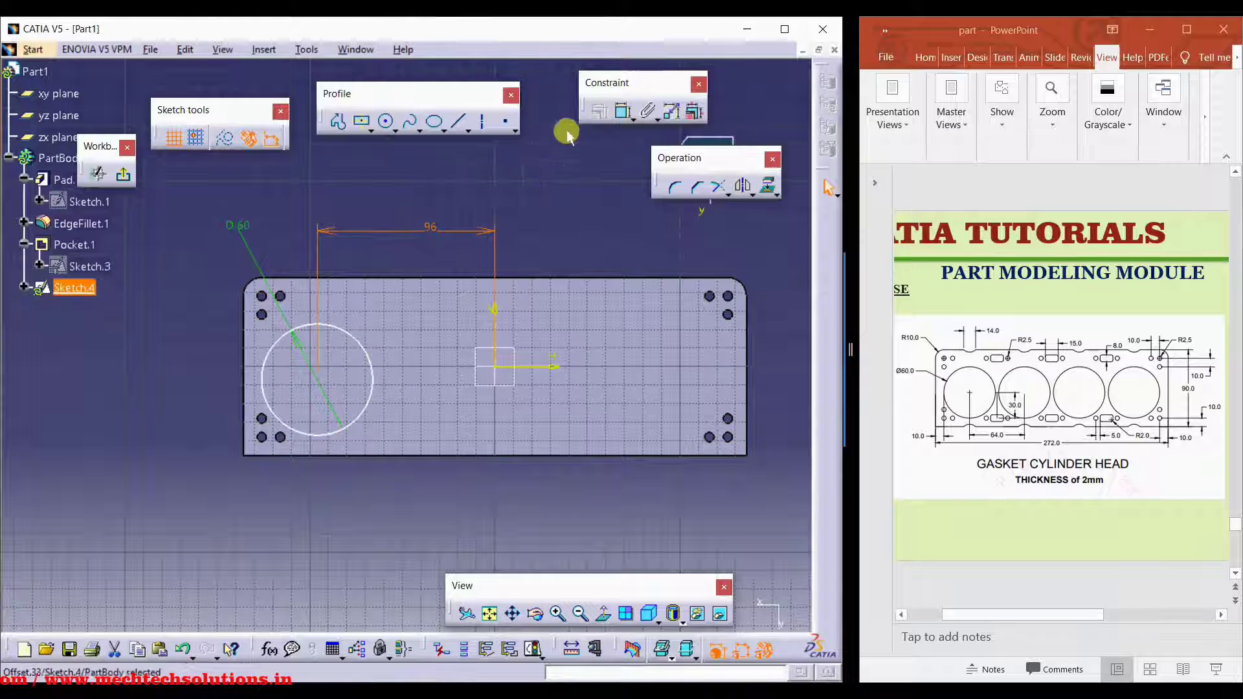
Step: Dimension the circle centre's distance from the plate's lower edge and set it to 40 mm
click(617, 117)
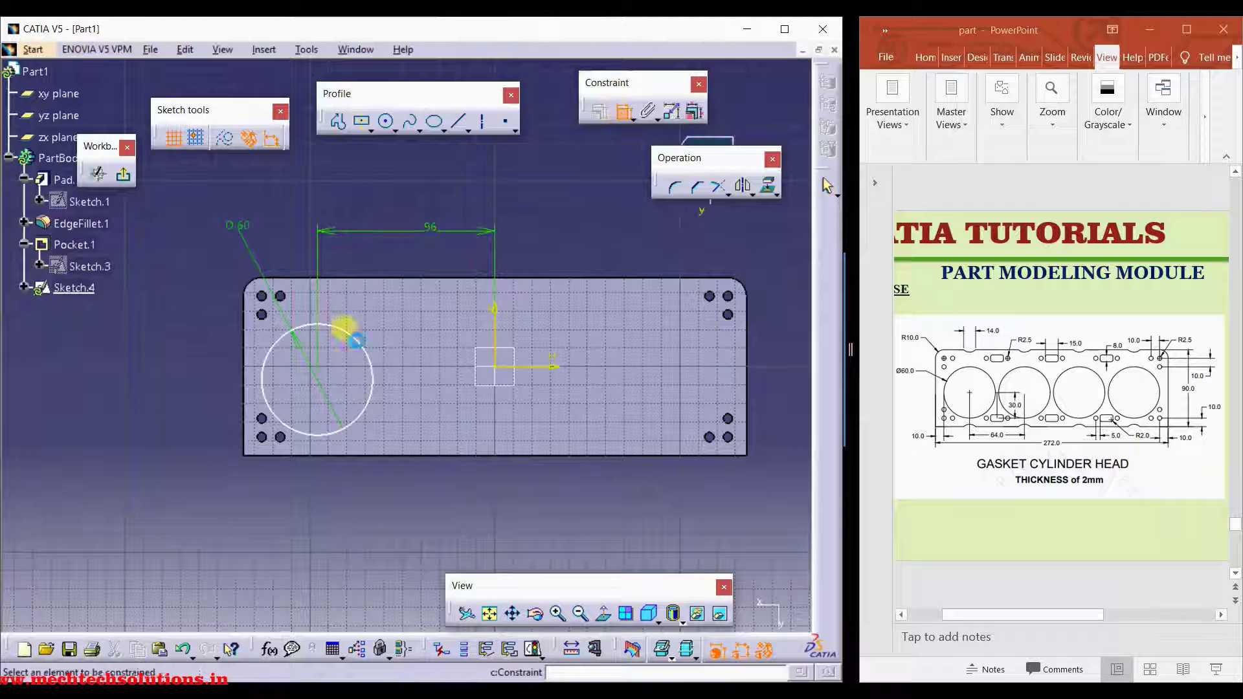
click(317, 379)
click(319, 455)
click(183, 410)
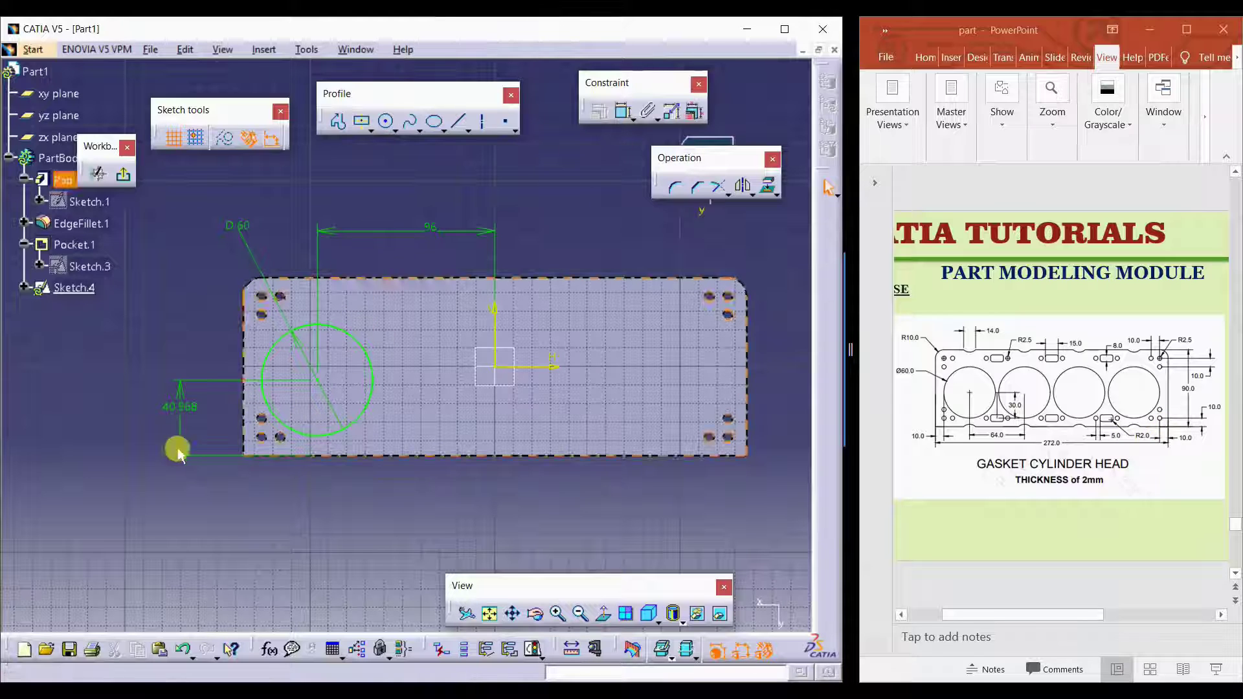
double_click(188, 409)
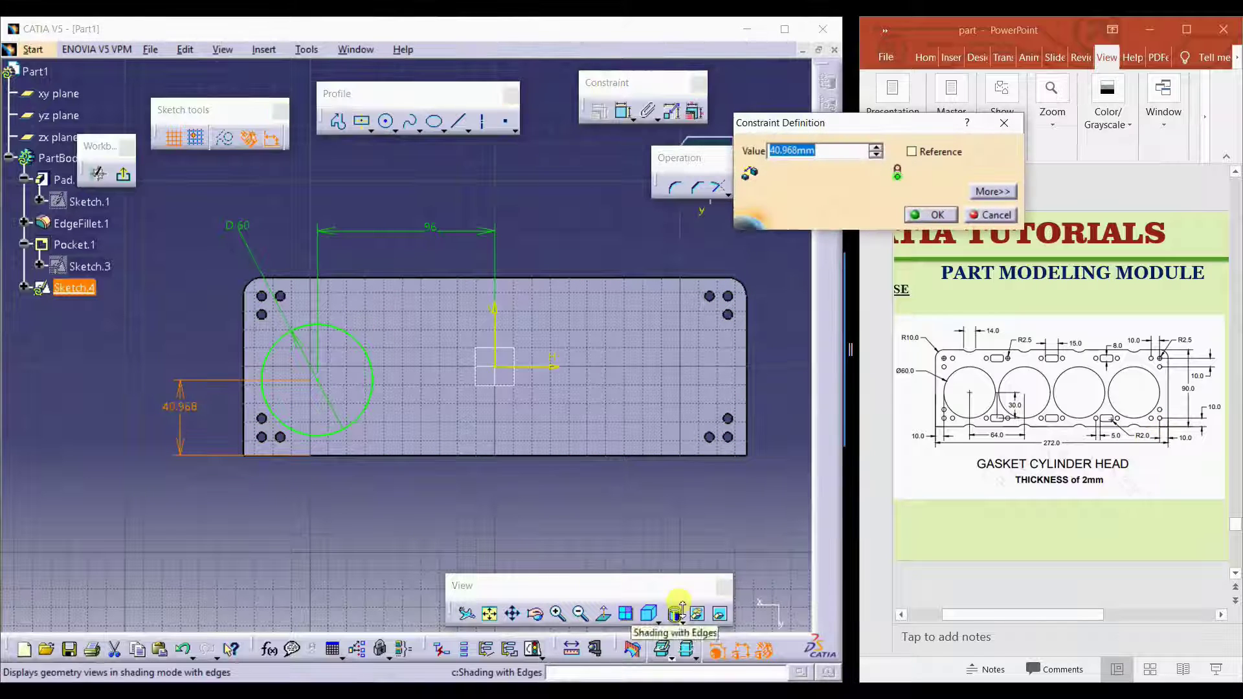
key(Return)
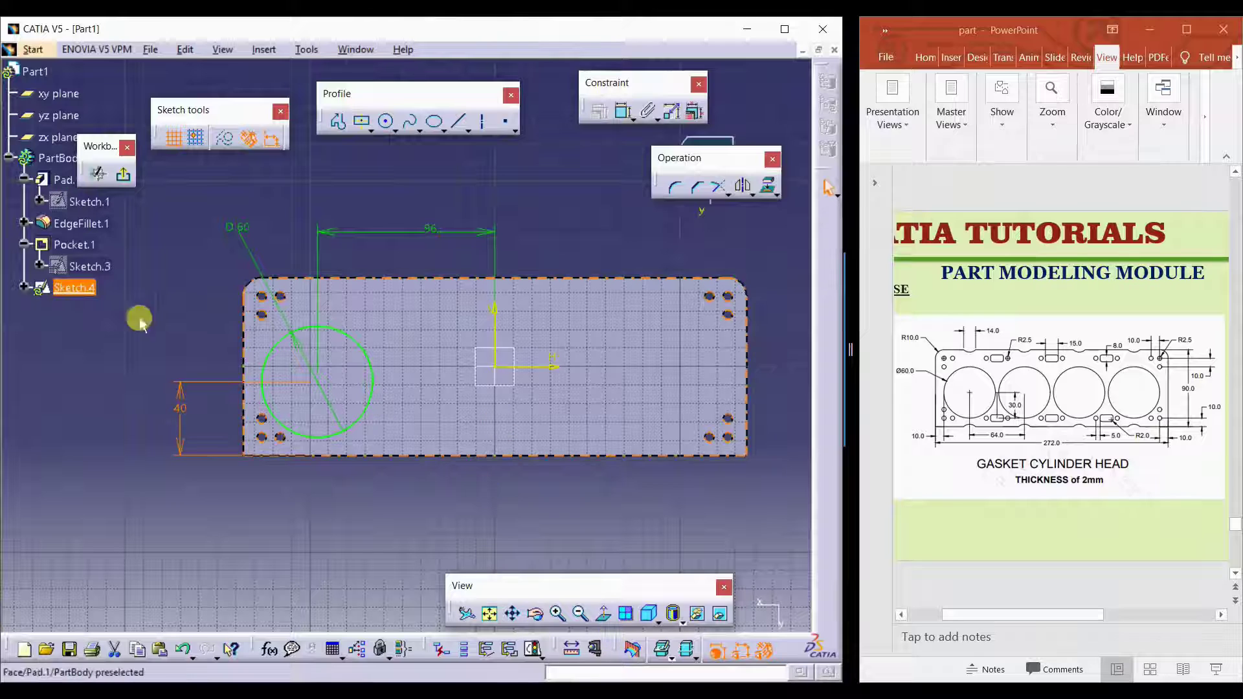
Step: Exit the sketch and pocket the 60 mm circle to a depth of 2 mm
click(123, 177)
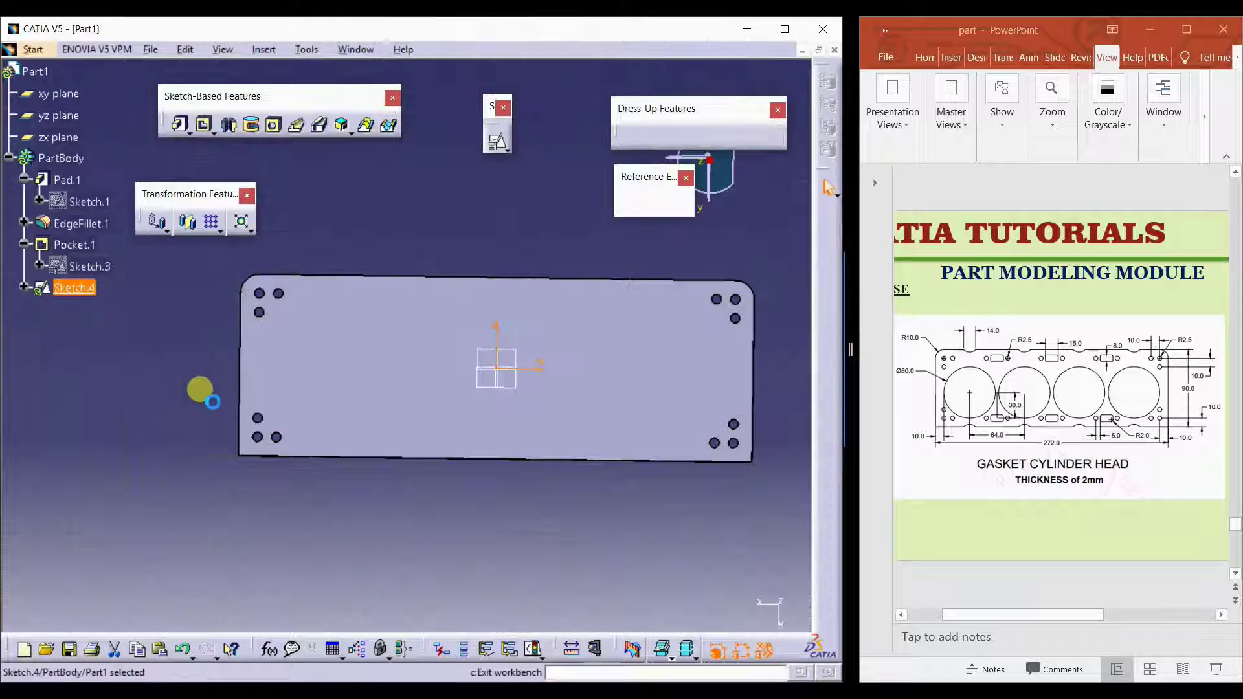
click(205, 125)
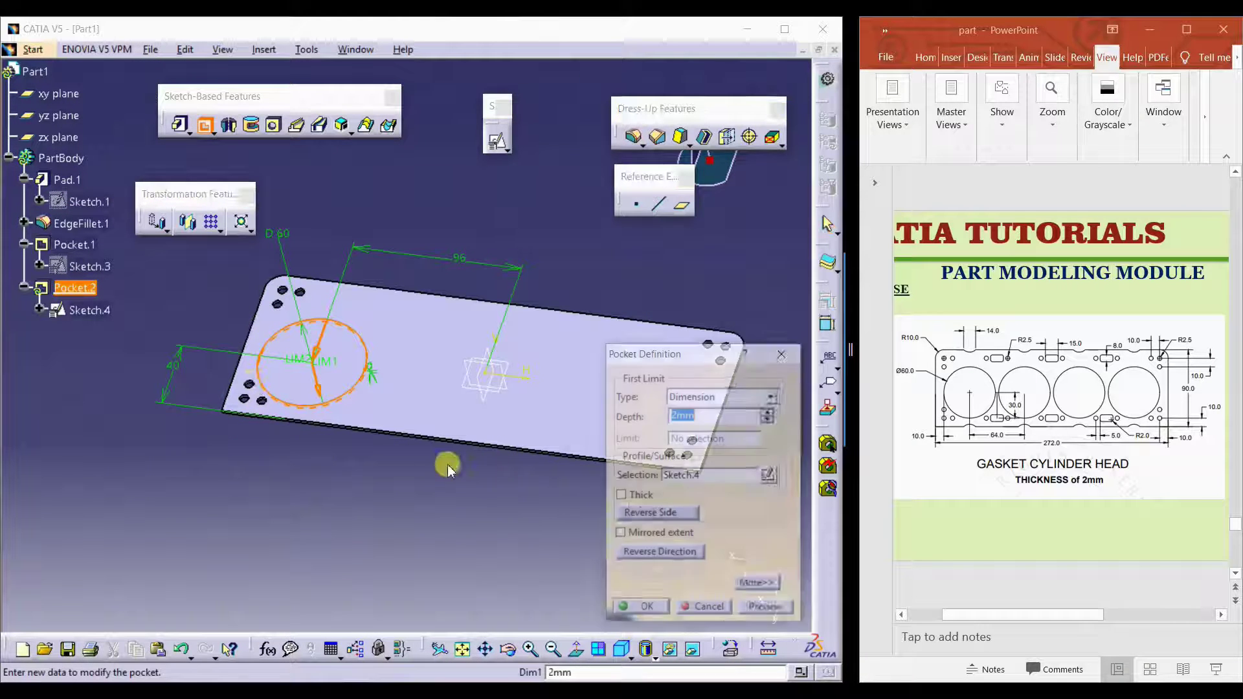
click(640, 611)
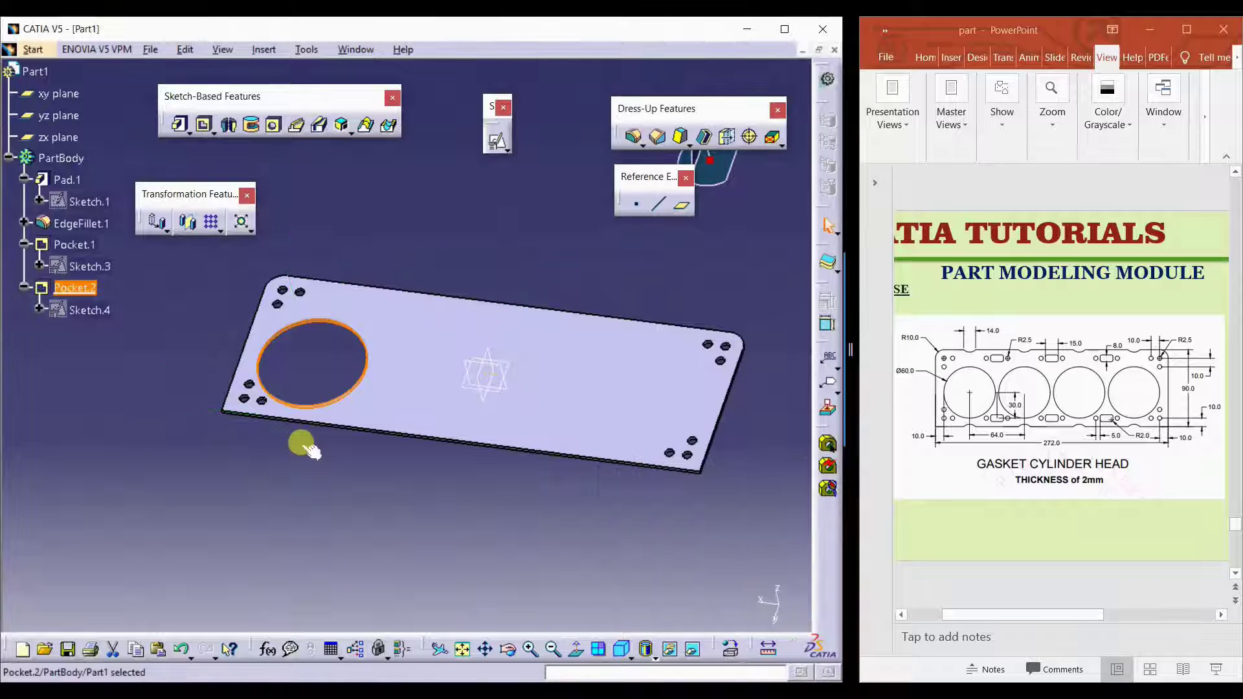
Step: Create a rectangular pattern of the large round pocket along the plate face, direction reversed, with 4 instances at 64 mm spacing
click(214, 227)
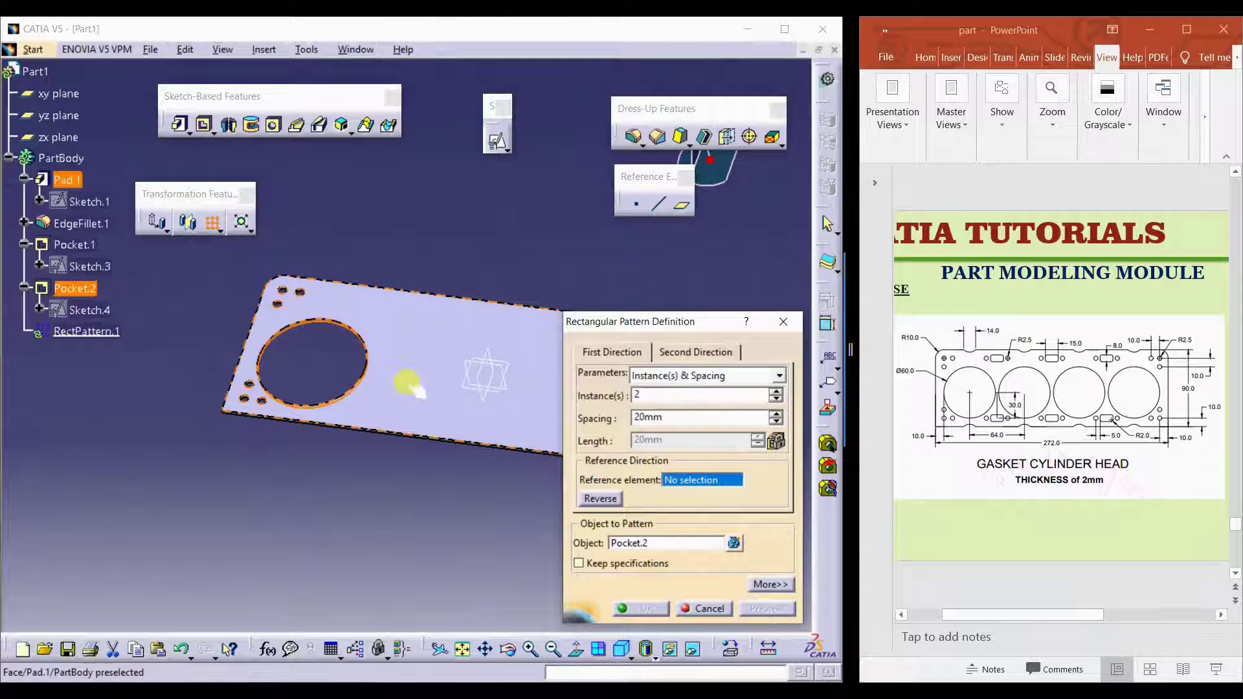
click(412, 418)
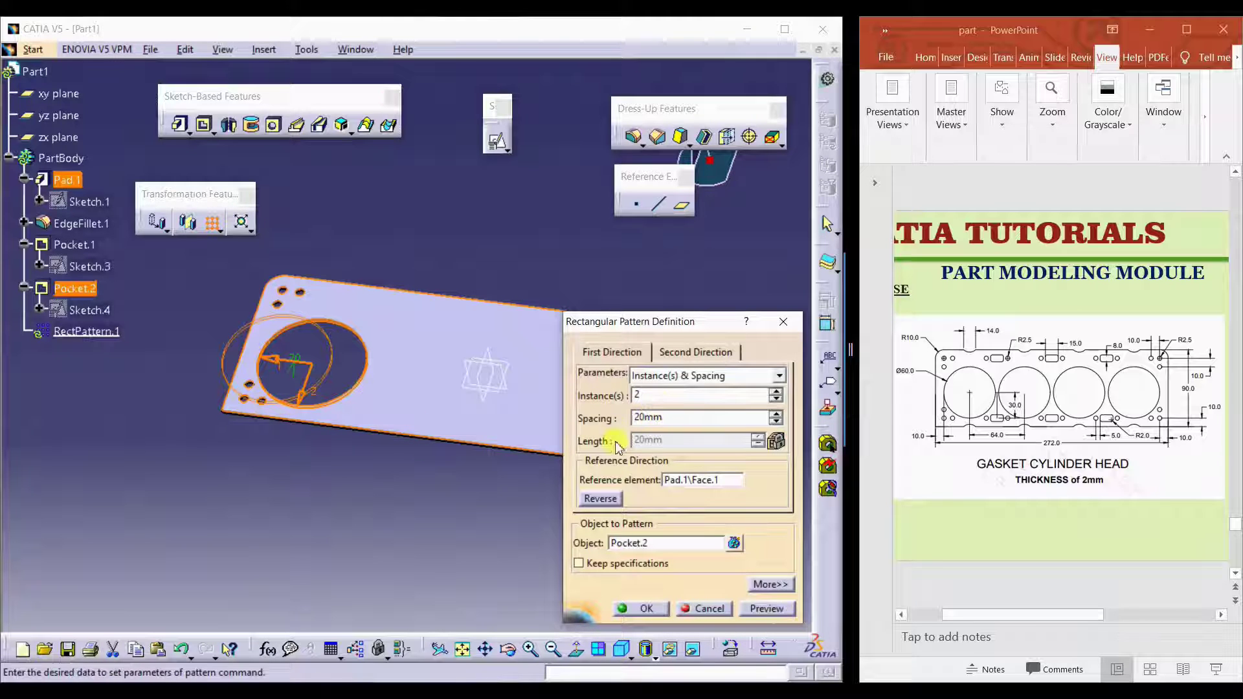
click(597, 500)
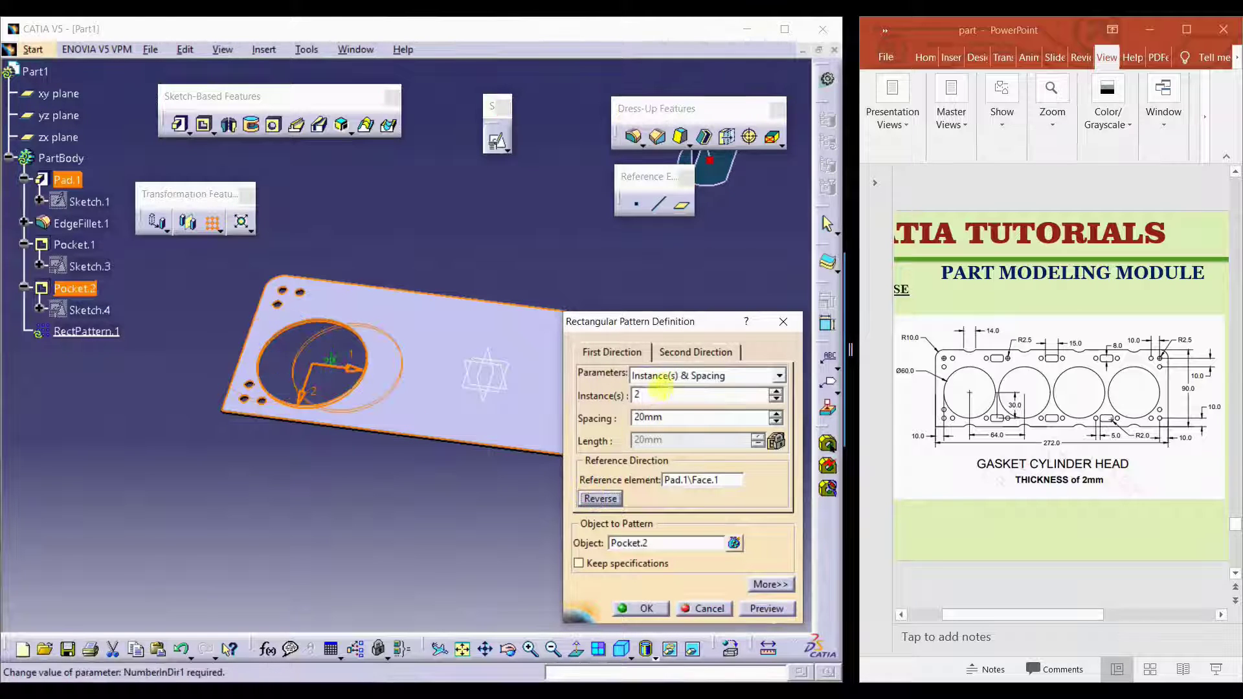
drag(662, 394, 454, 360)
text(4)
key(Tab)
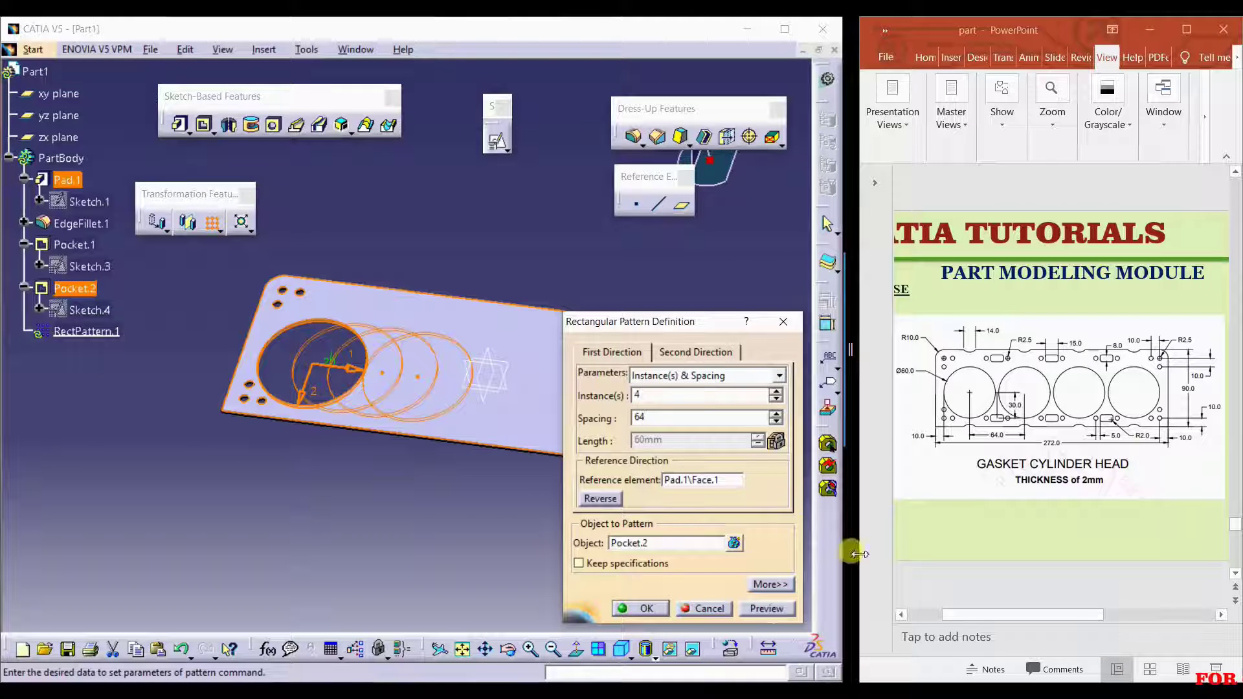
text(64)
click(767, 607)
mouse_move(444, 489)
middle_down()
mouse_move(249, 444)
mouse_move(342, 498)
mouse_move(525, 507)
mouse_move(527, 569)
mouse_move(507, 401)
mouse_move(488, 445)
middle_up()
click(637, 609)
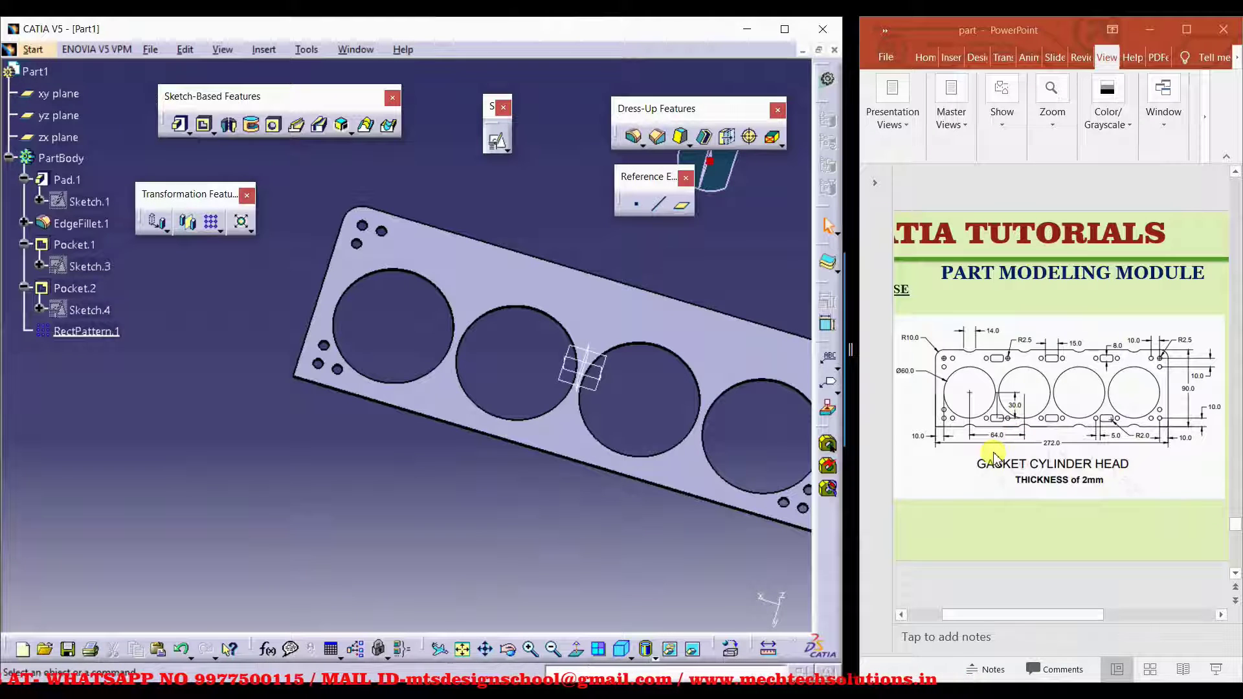
Step: Start a positioned sketch on the plate's large face with the H and V directions both reversed
click(435, 397)
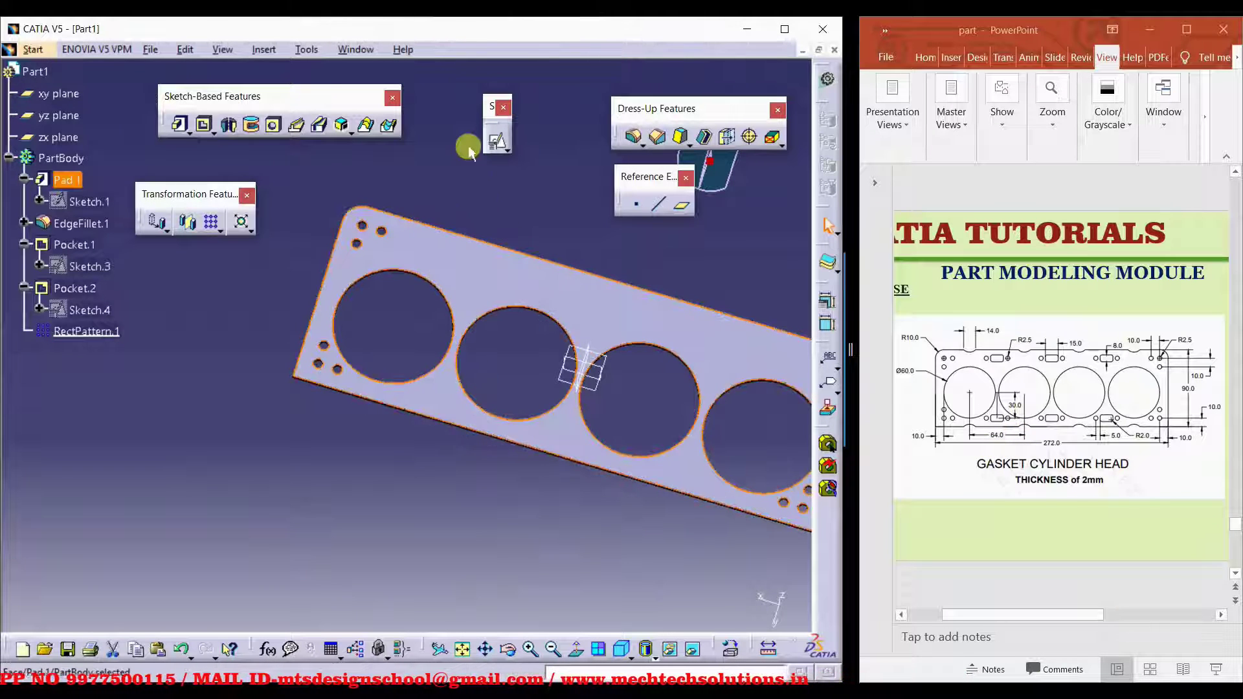
click(497, 144)
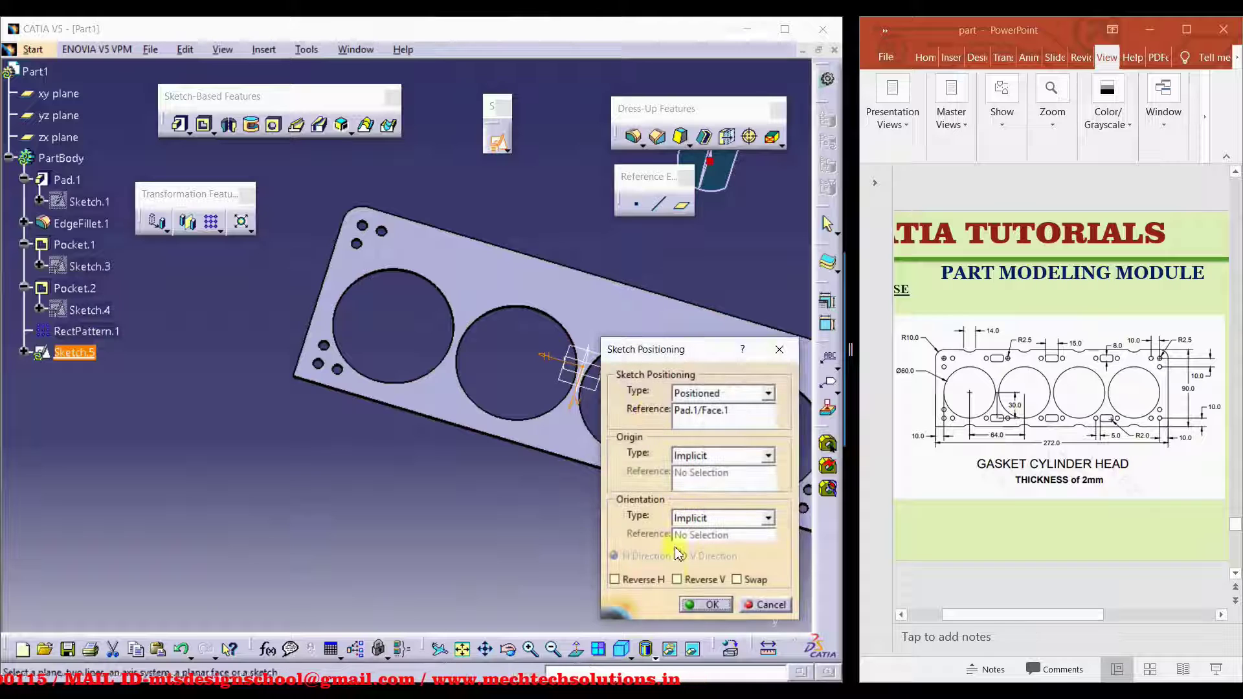
click(677, 578)
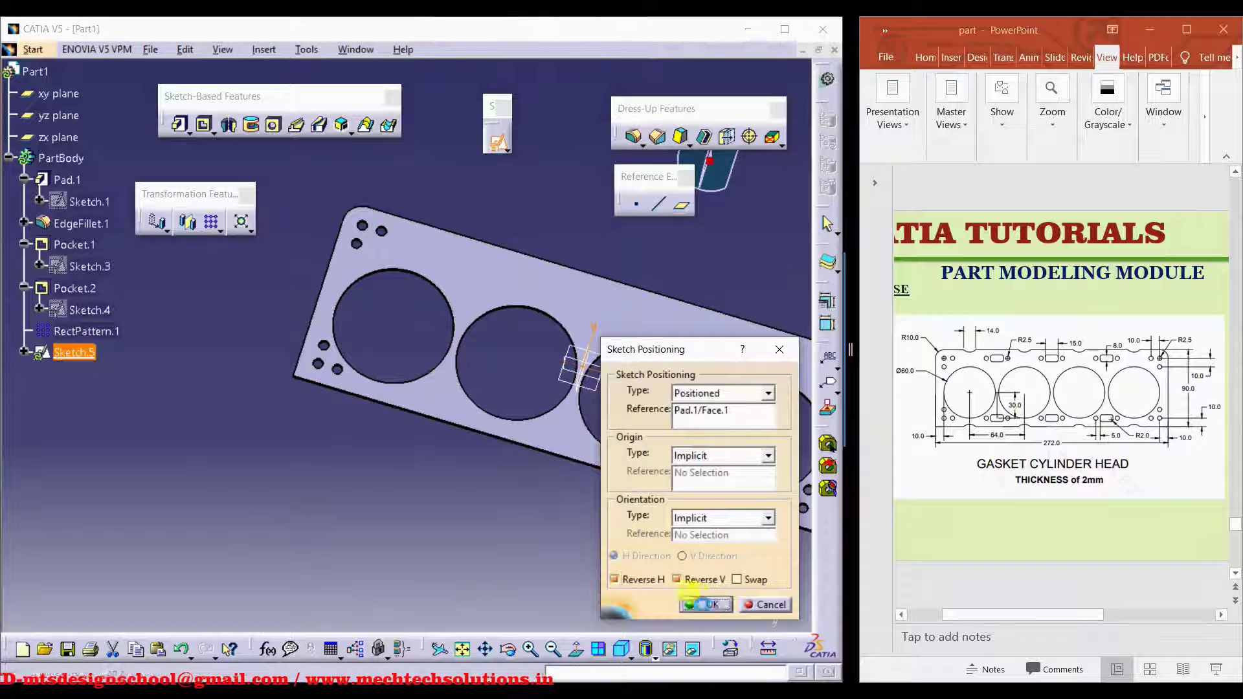
click(699, 602)
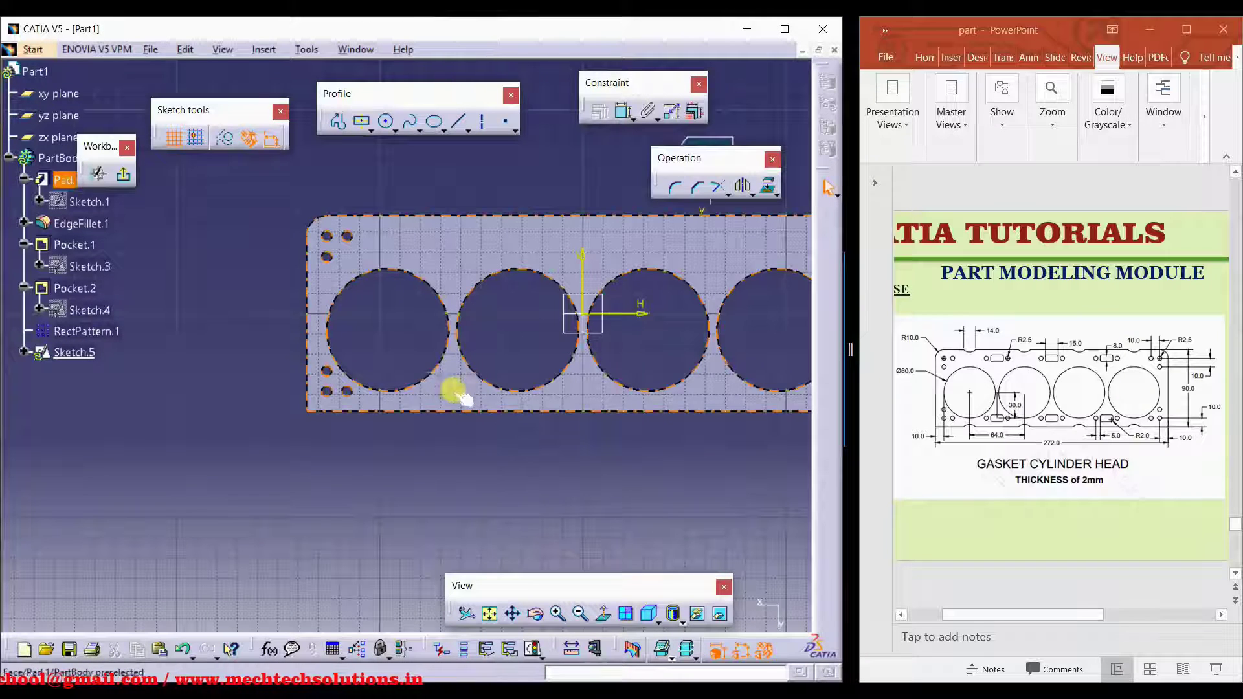
Step: Sketch a centred rectangle about 17 by 6 mm below the gap between the first two bores, near the plate's lower edge
mouse_move(429, 402)
middle_down()
mouse_move(467, 369)
mouse_move(390, 371)
mouse_move(393, 352)
middle_up()
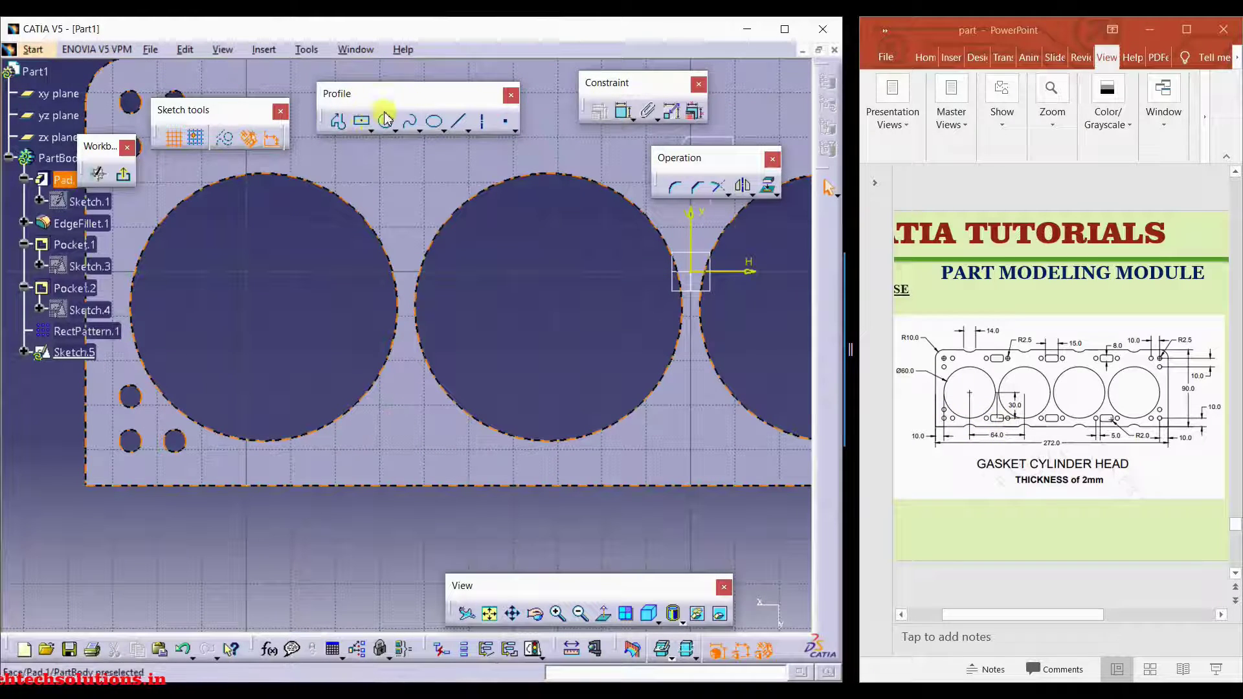
click(362, 123)
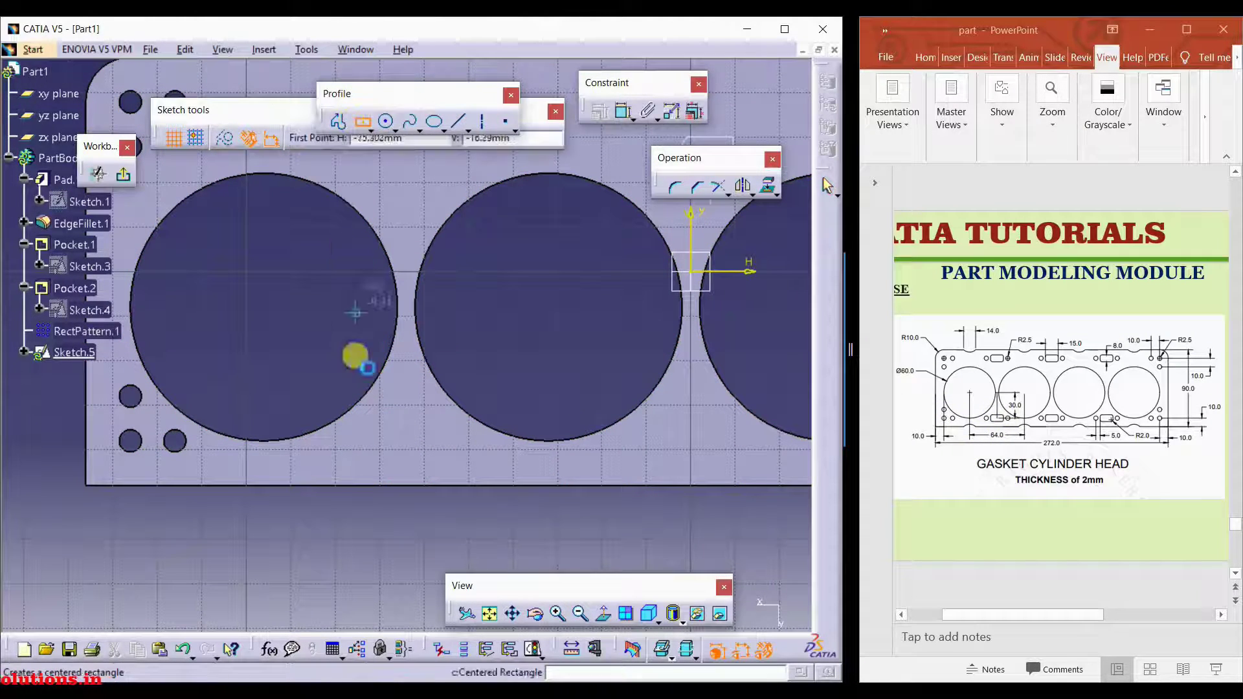
click(399, 437)
click(436, 424)
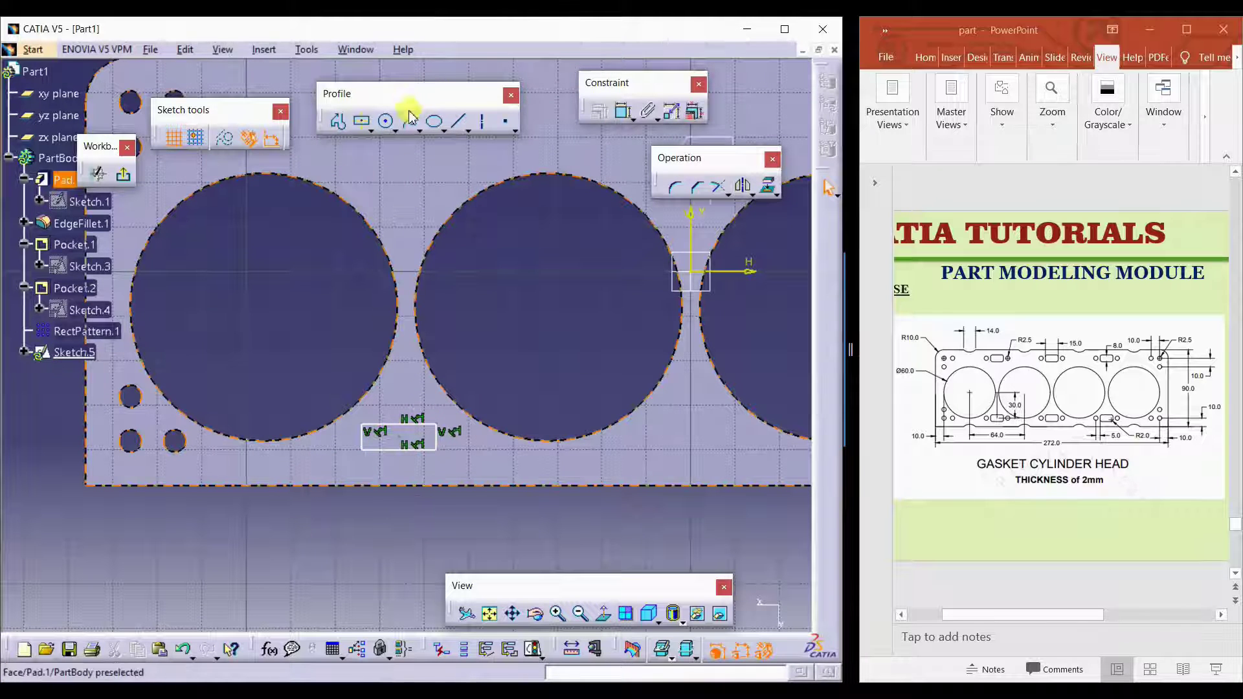
Step: Sketch a small circle about 1.5 mm in diameter beside the rectangle, on the first bore's side
click(387, 121)
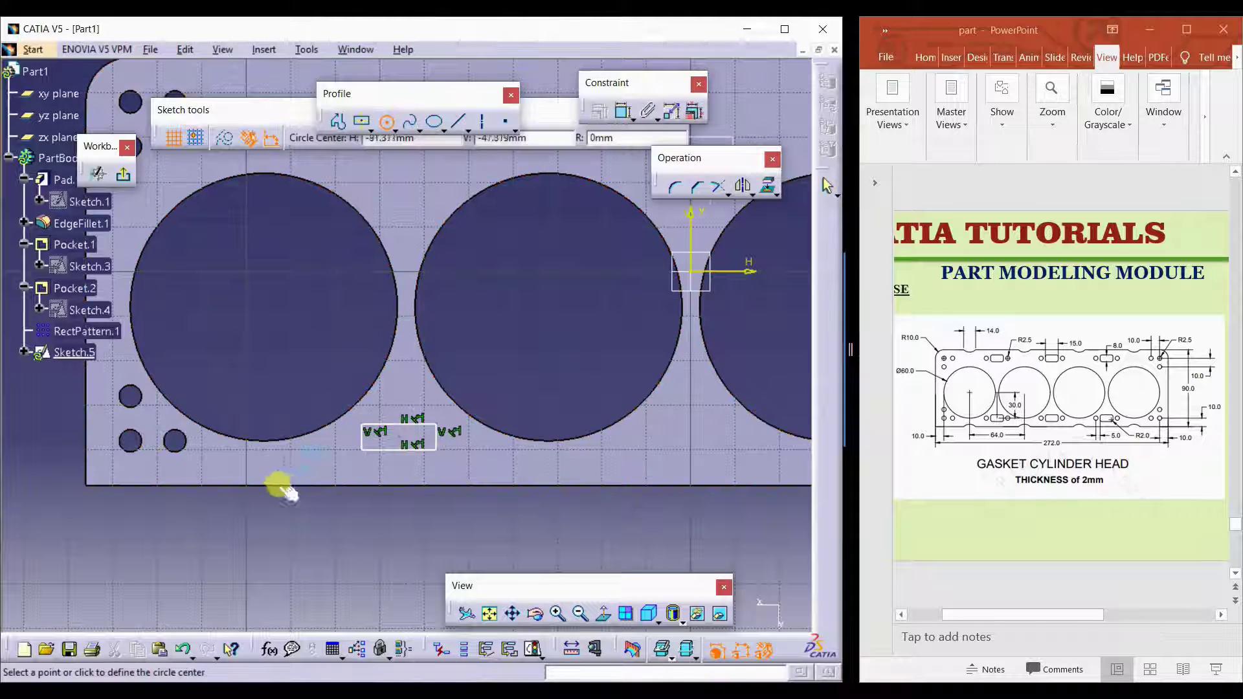
click(336, 438)
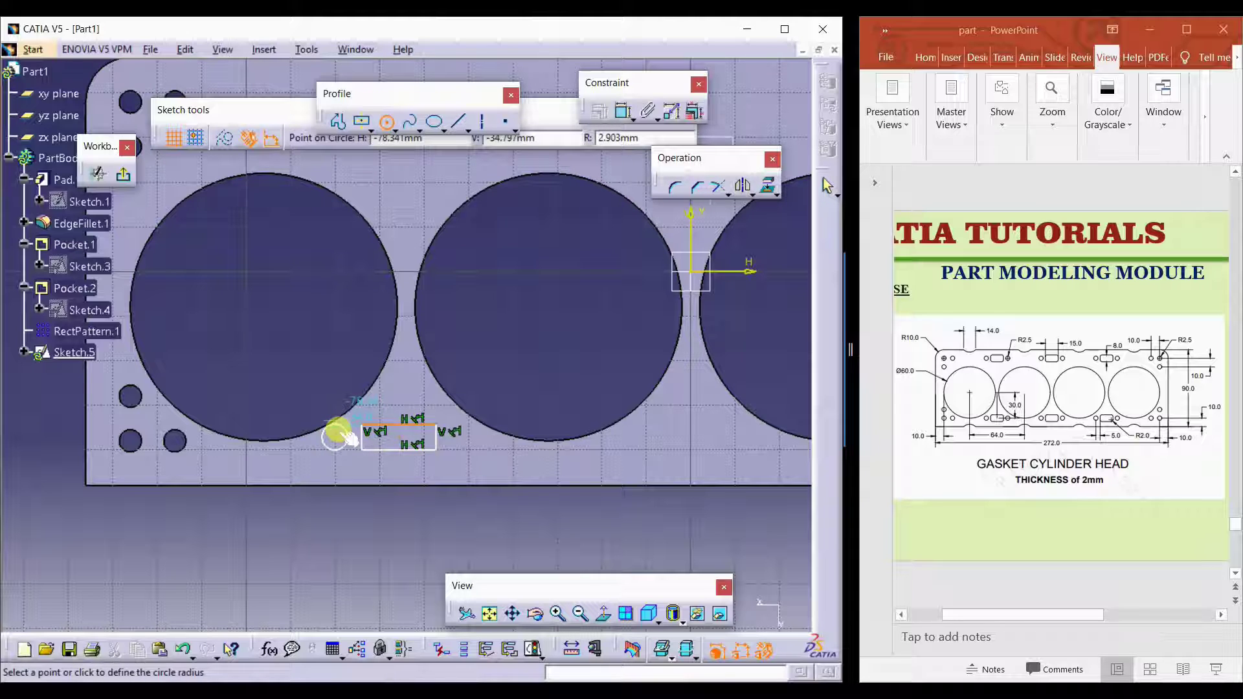
click(336, 438)
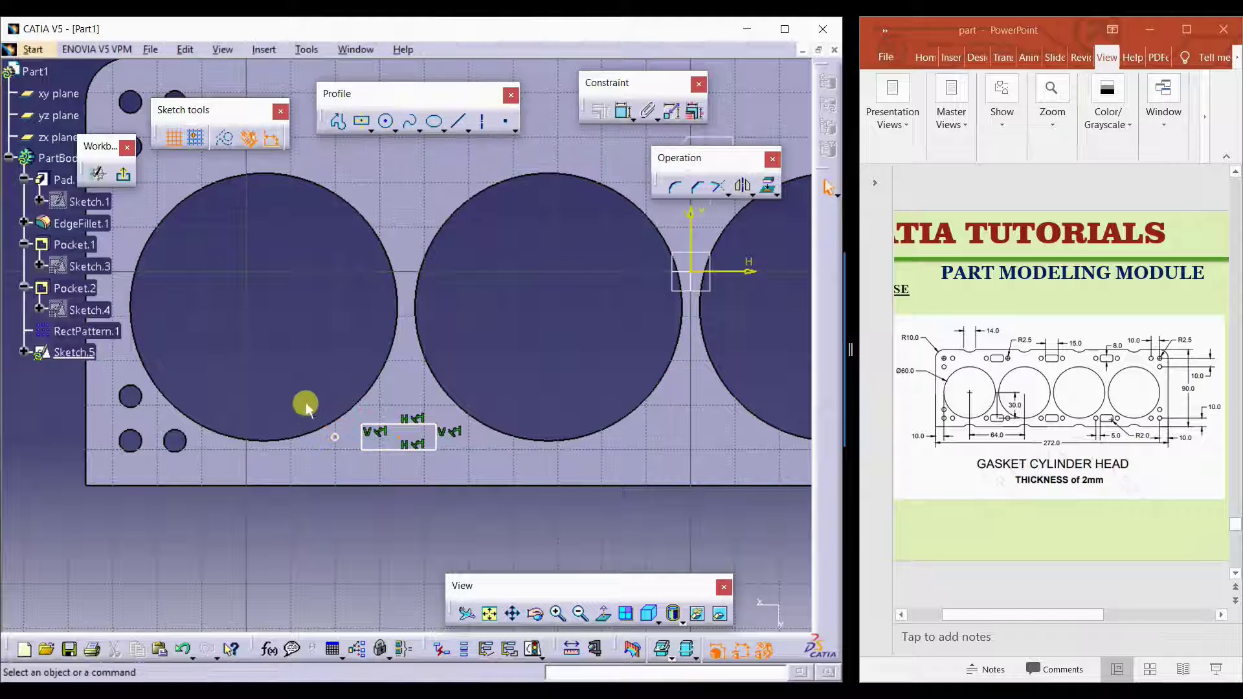
Step: Dimension the small circle's diameter and set it to 5 mm
click(633, 107)
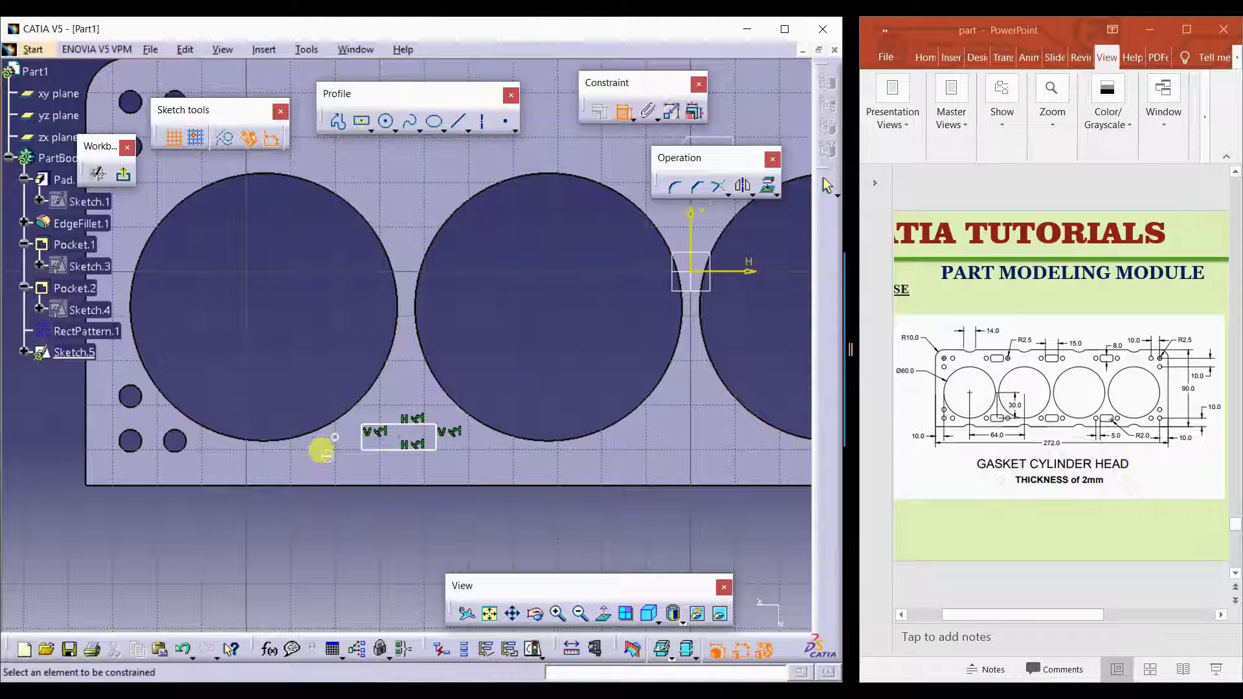
click(335, 442)
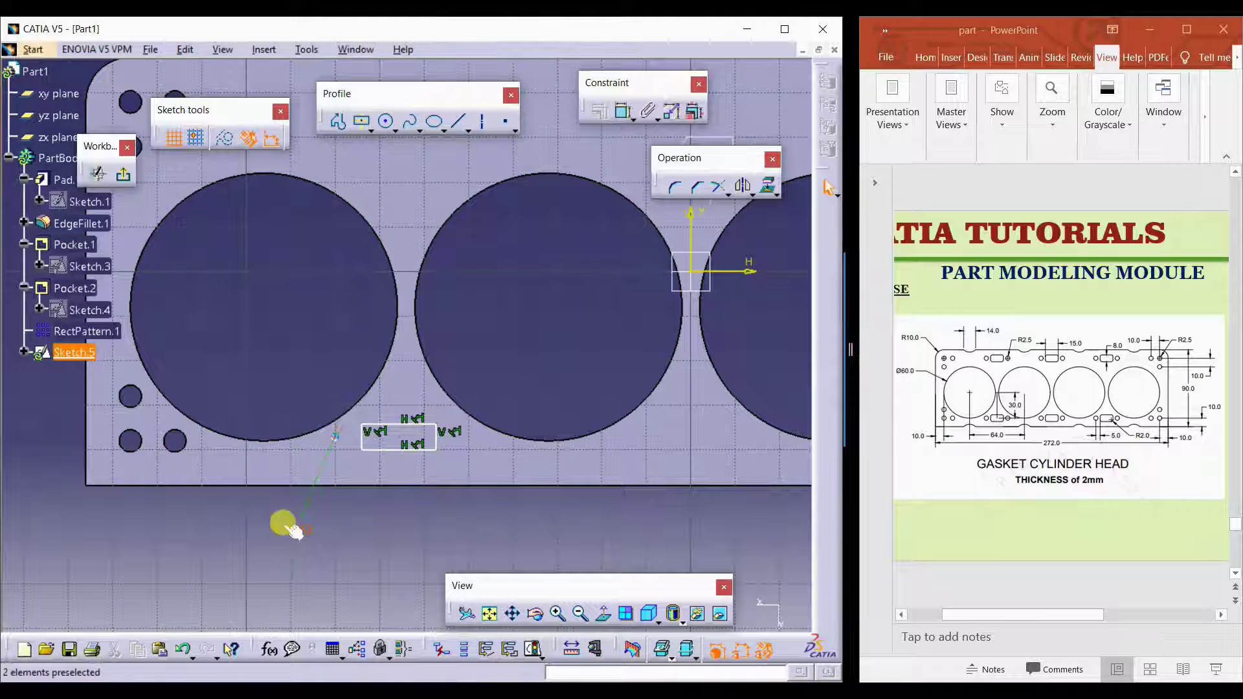
double_click(294, 531)
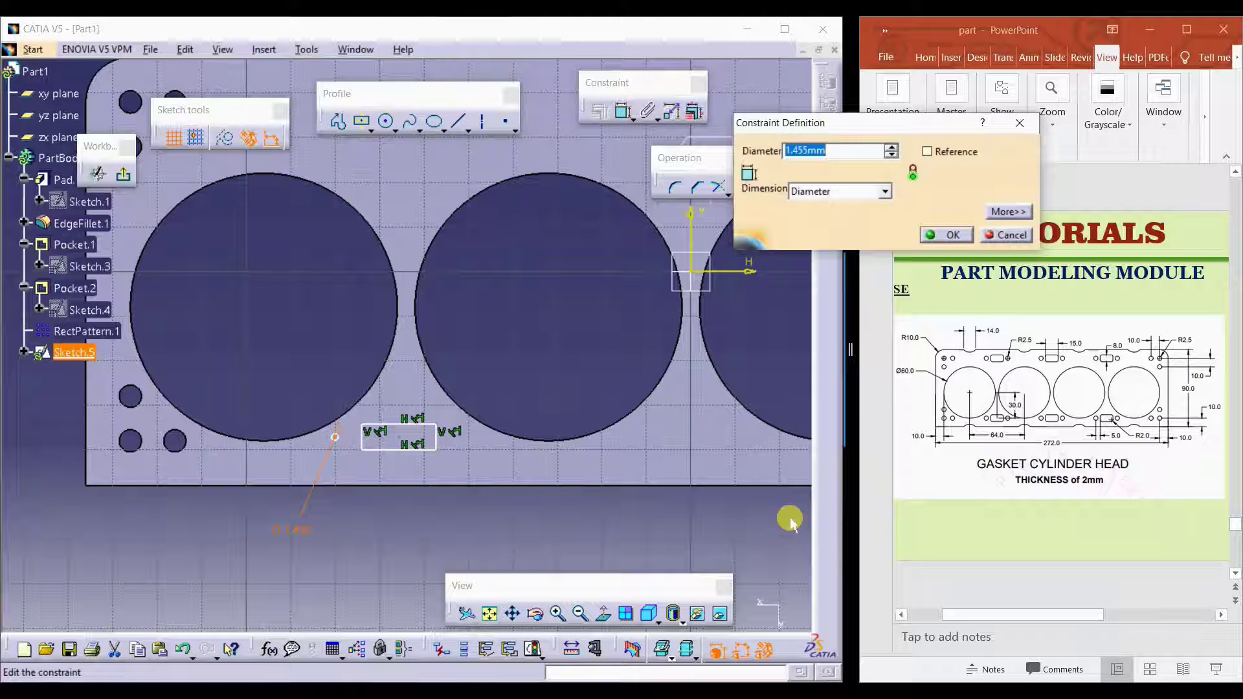
key(Return)
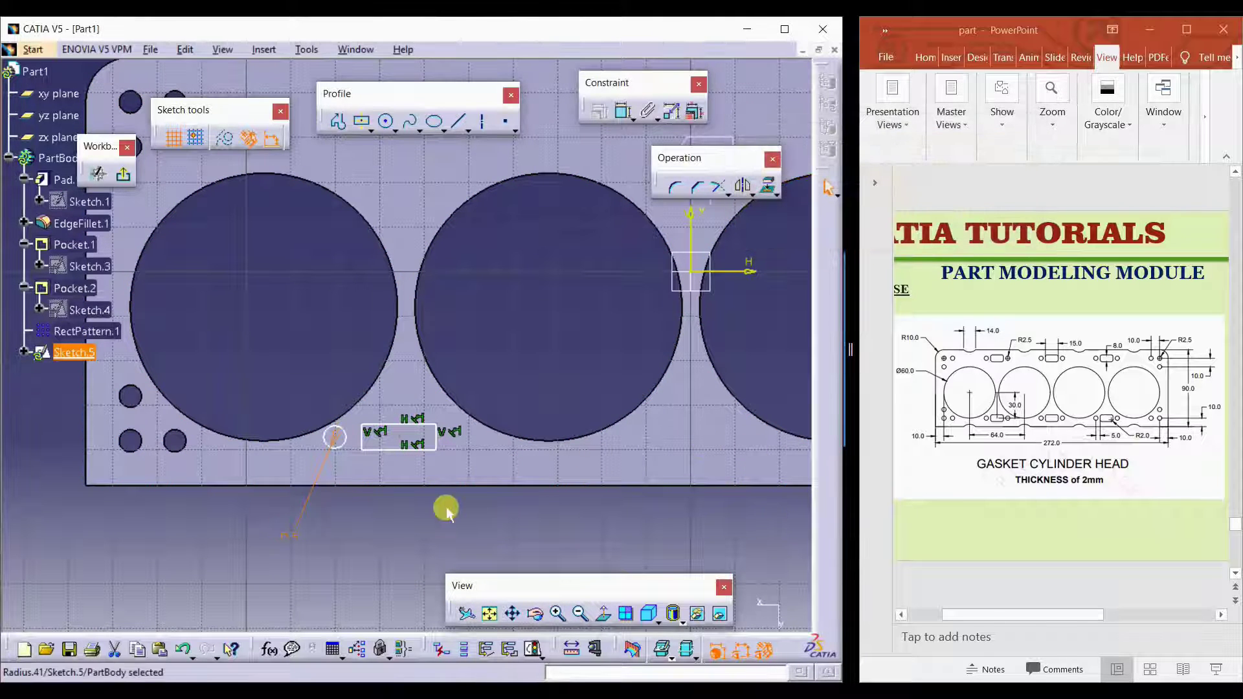
click(393, 480)
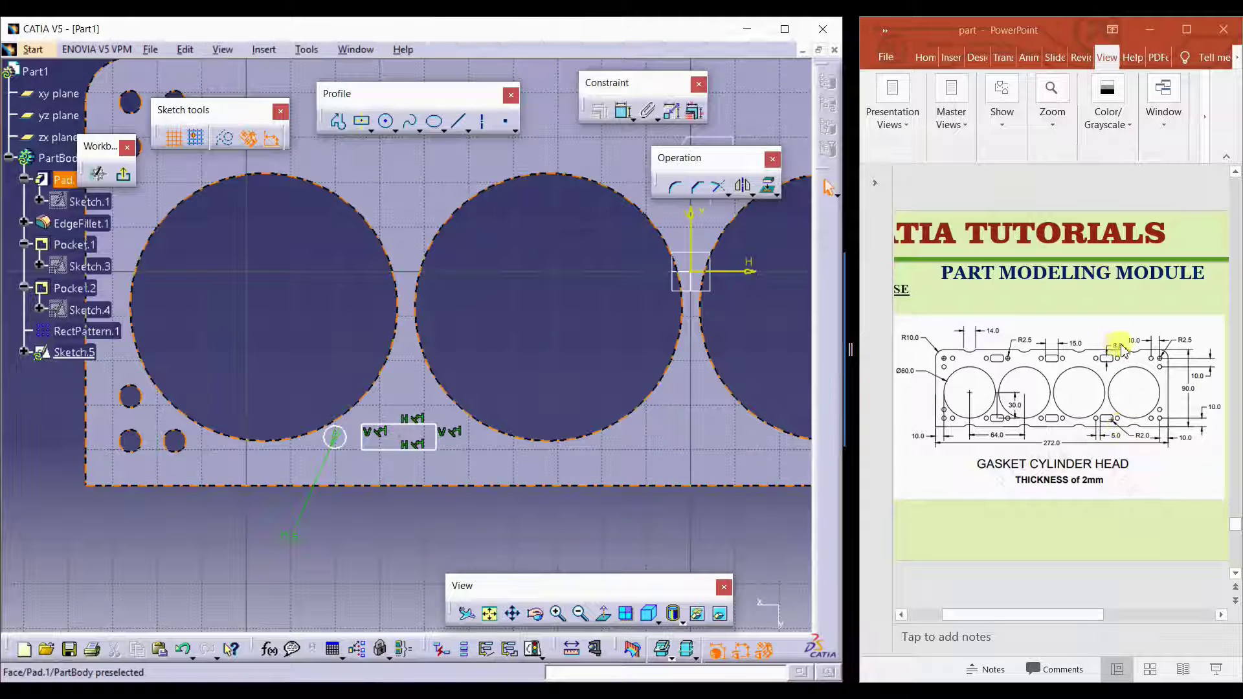
Step: Dimension the rectangle's height between its two horizontal sides and set it to 8 mm
click(626, 115)
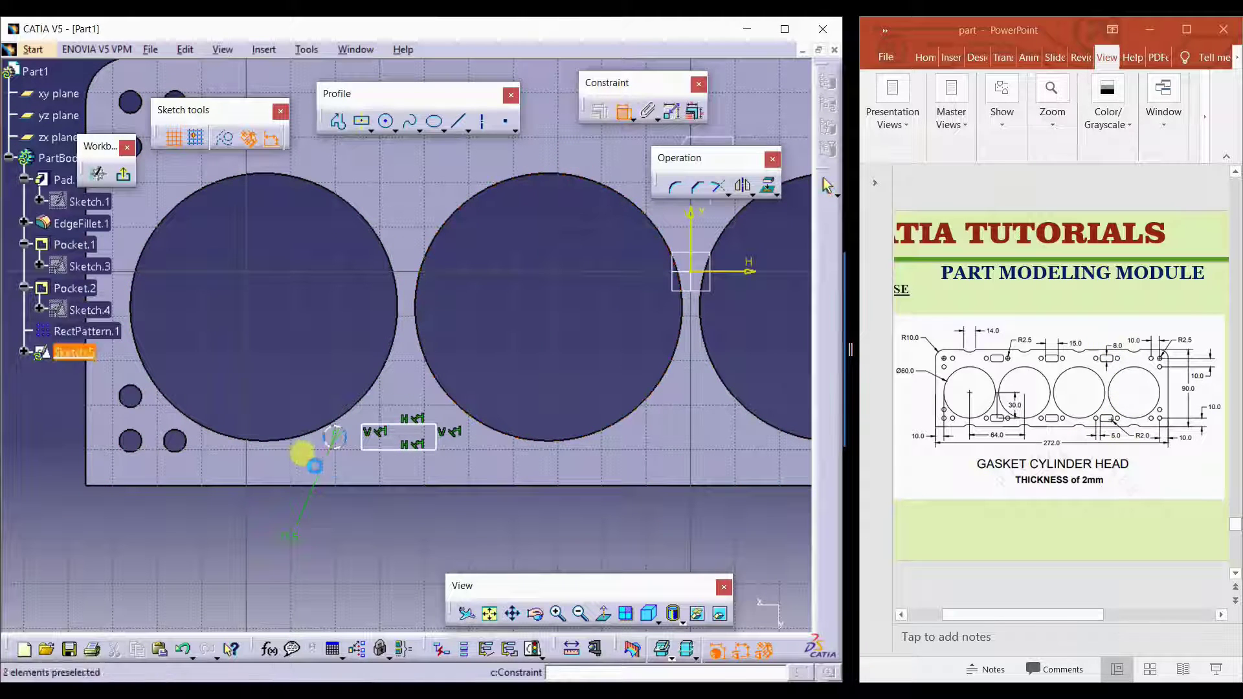
click(386, 445)
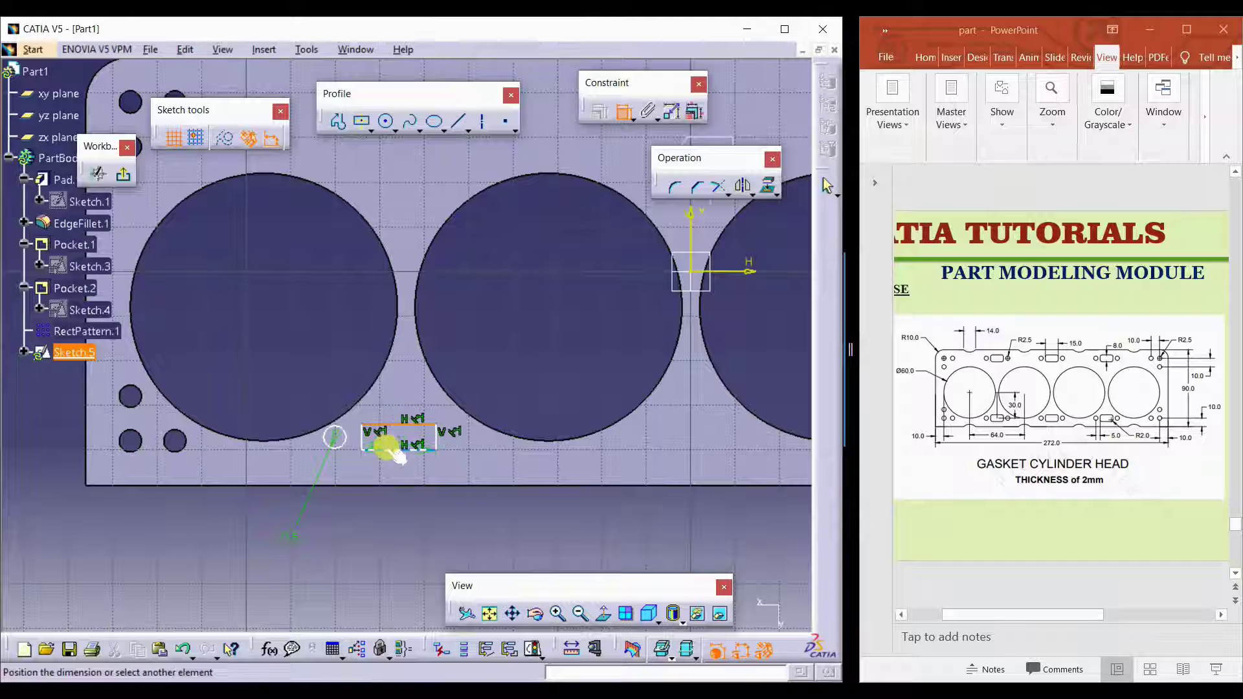
click(389, 449)
click(486, 345)
double_click(497, 356)
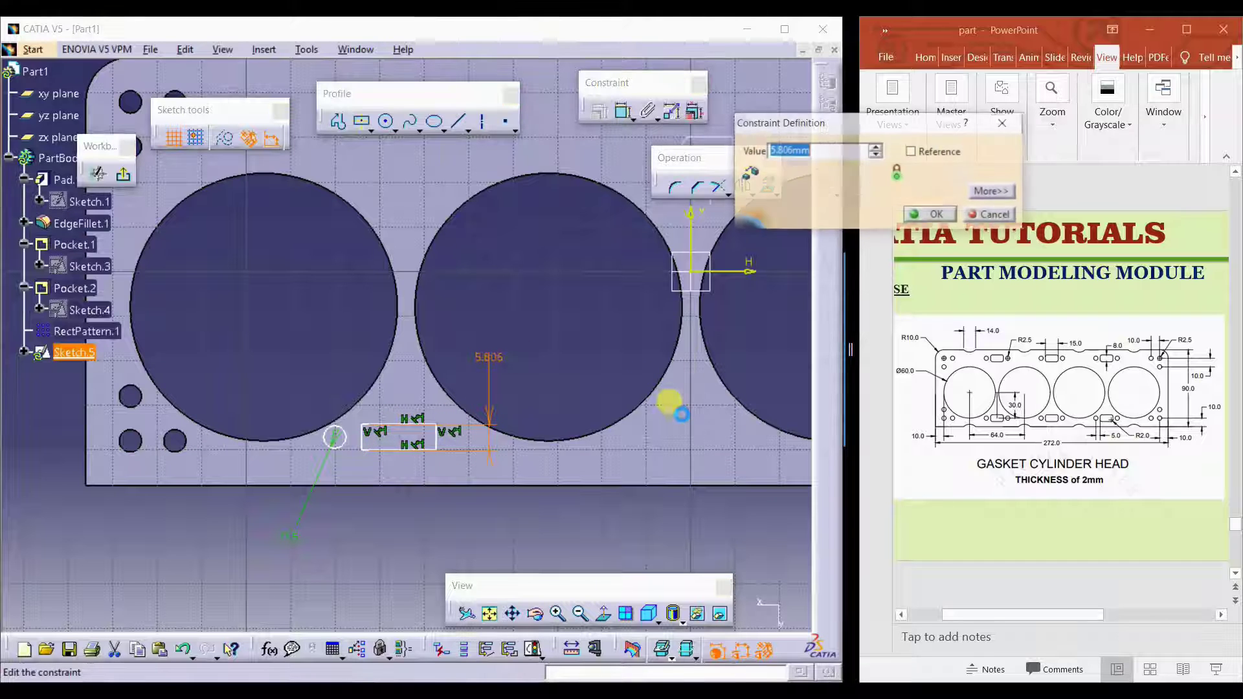
text(8)
key(Return)
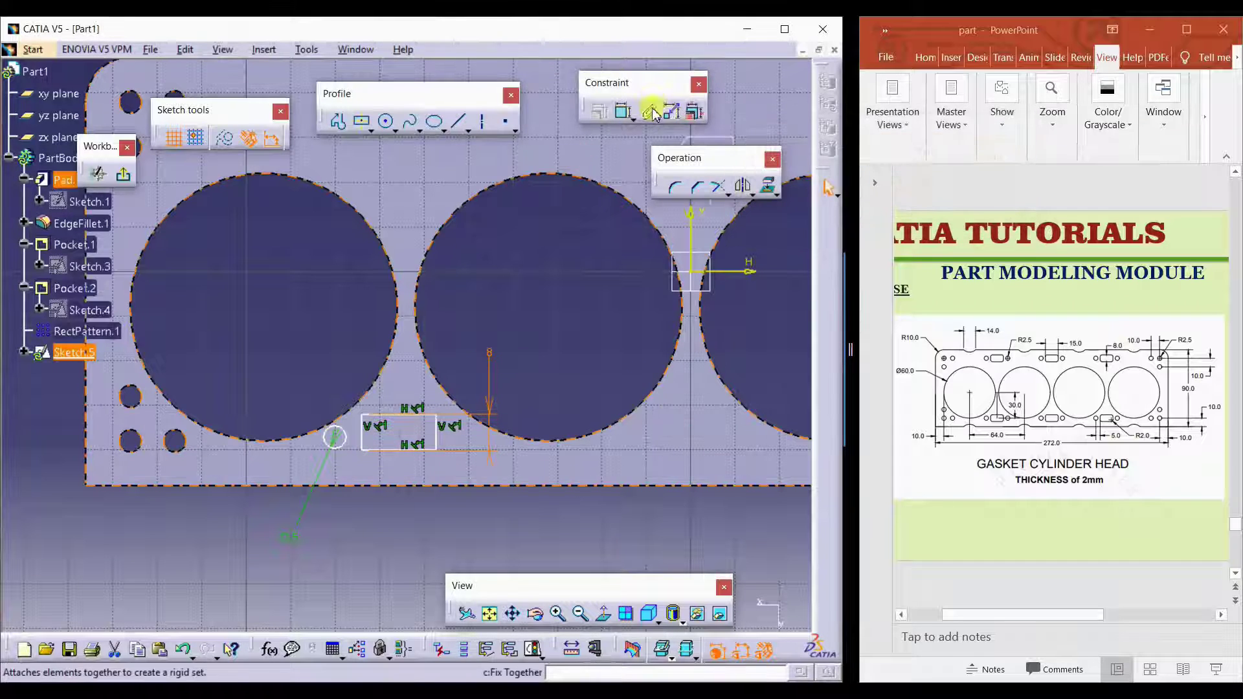
Step: Dimension the rectangle's width and set it to 15 mm
click(622, 111)
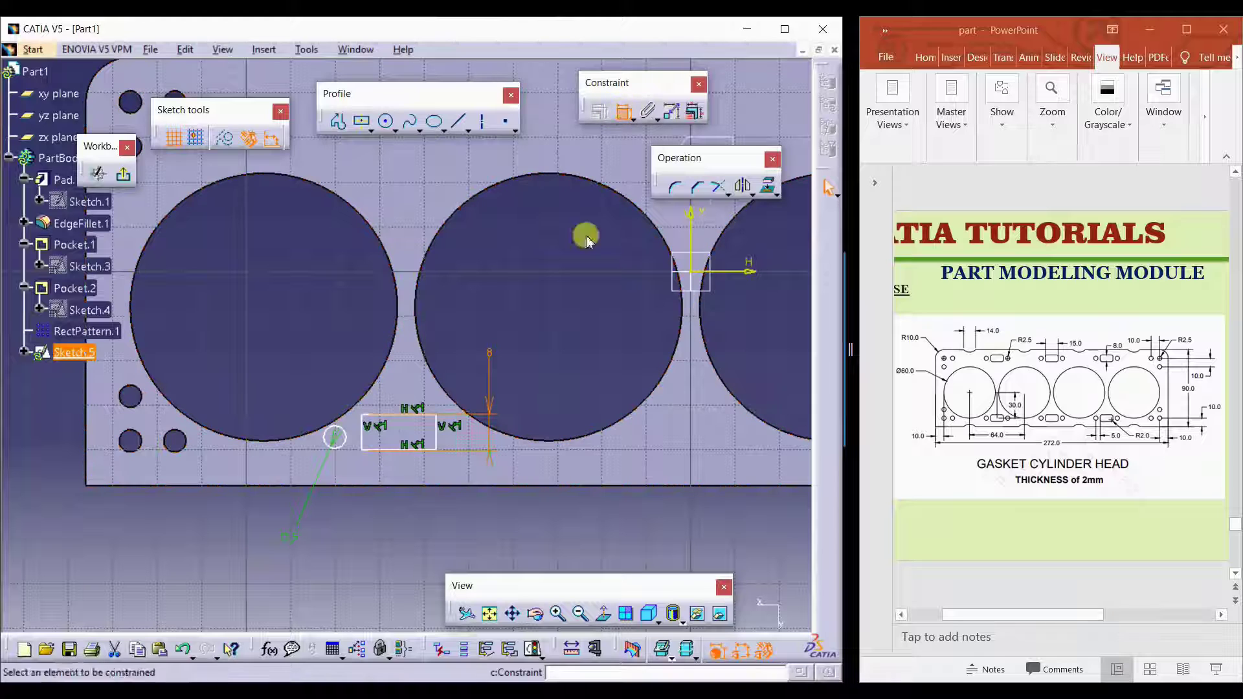
click(391, 448)
click(403, 516)
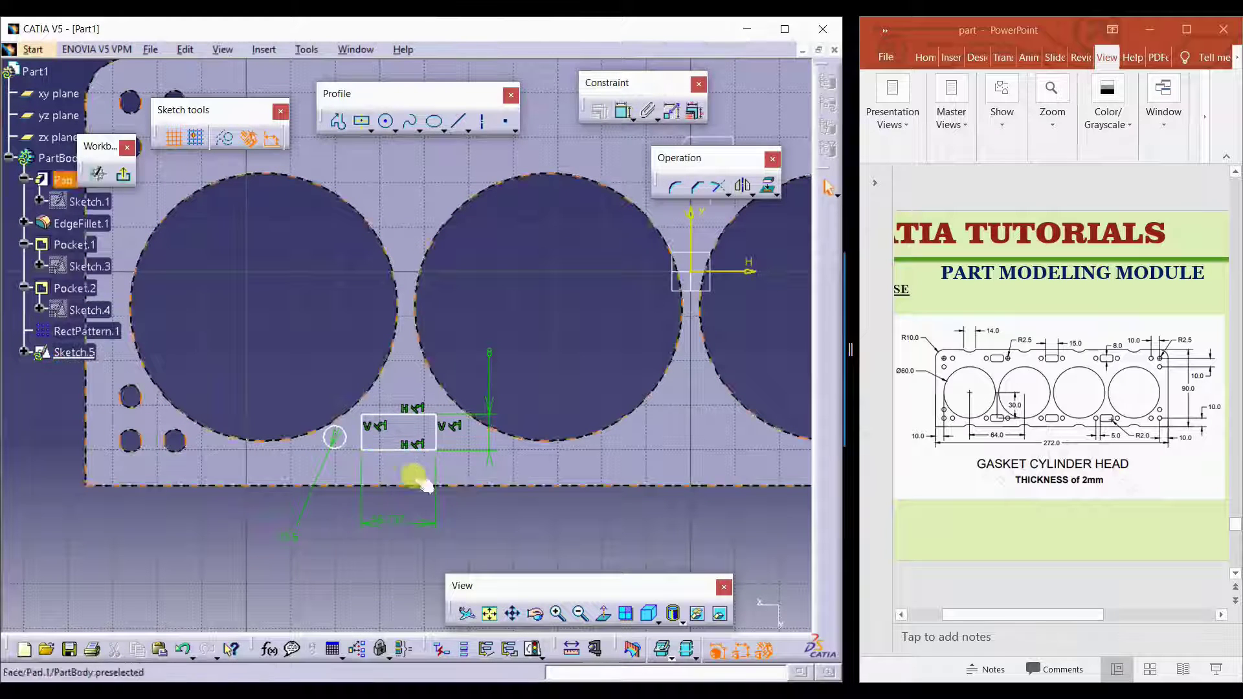
double_click(380, 508)
text(2)
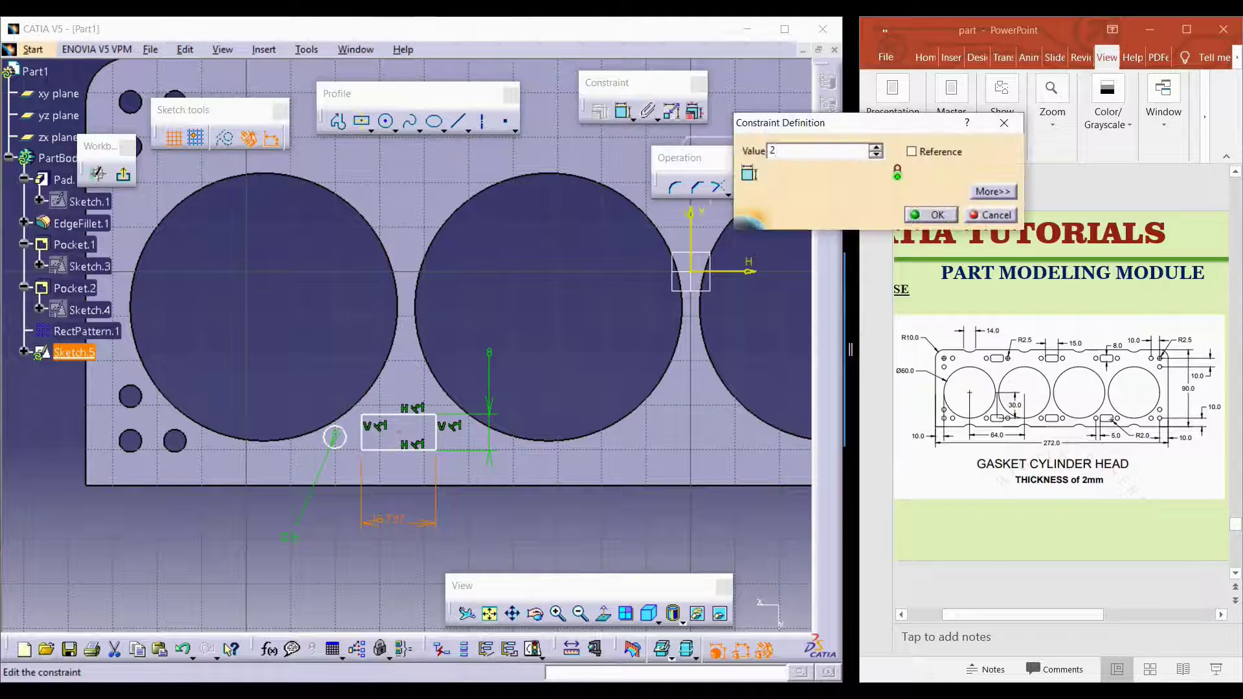
text(15)
key(Return)
click(473, 516)
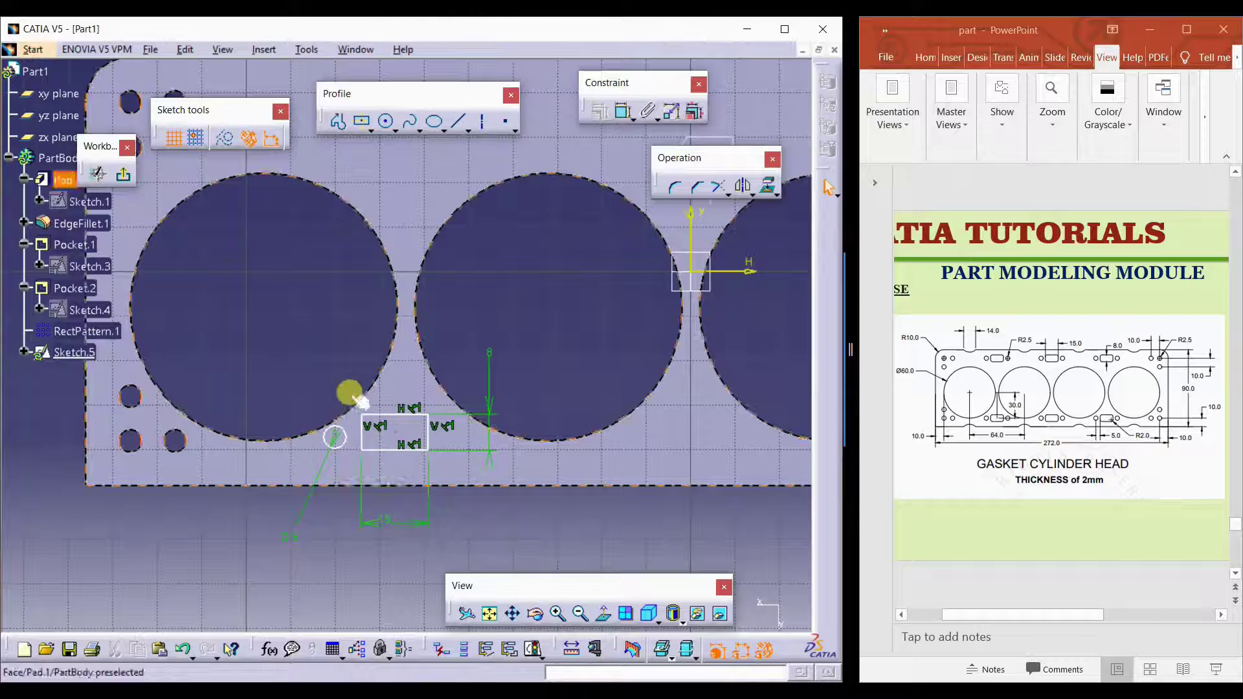
Step: Draw a vertical axis through the rectangle's centre and mirror the small circle about it
click(482, 123)
click(397, 432)
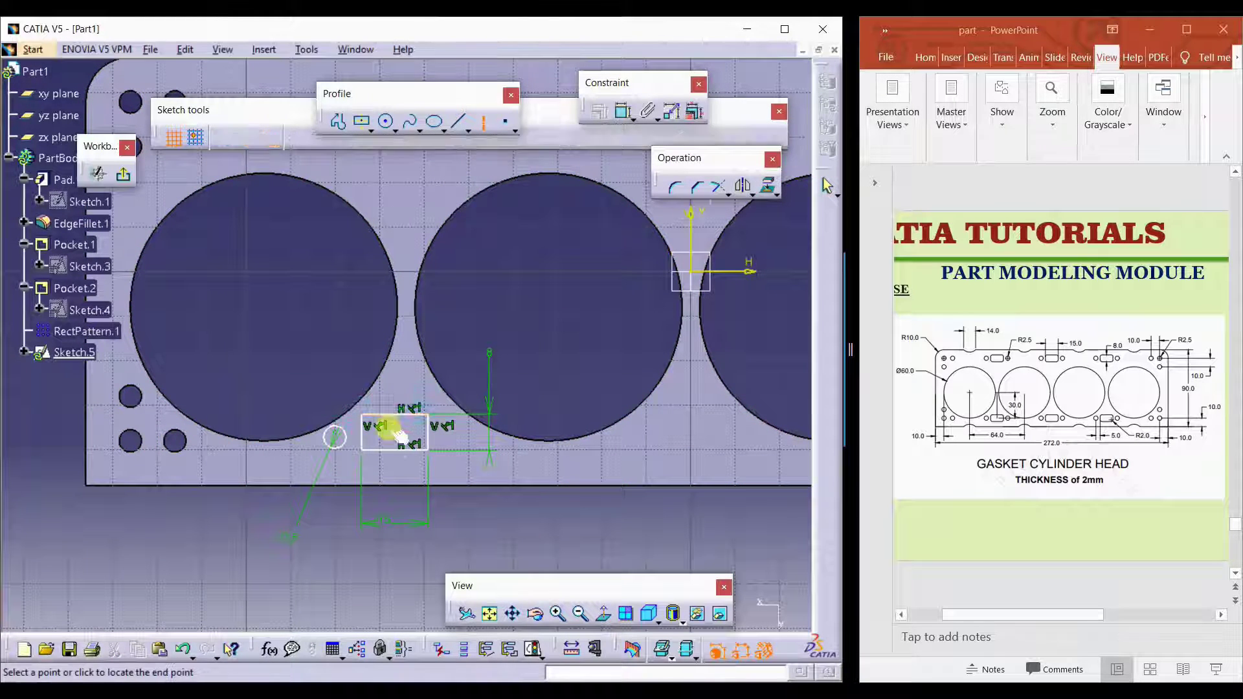
click(395, 450)
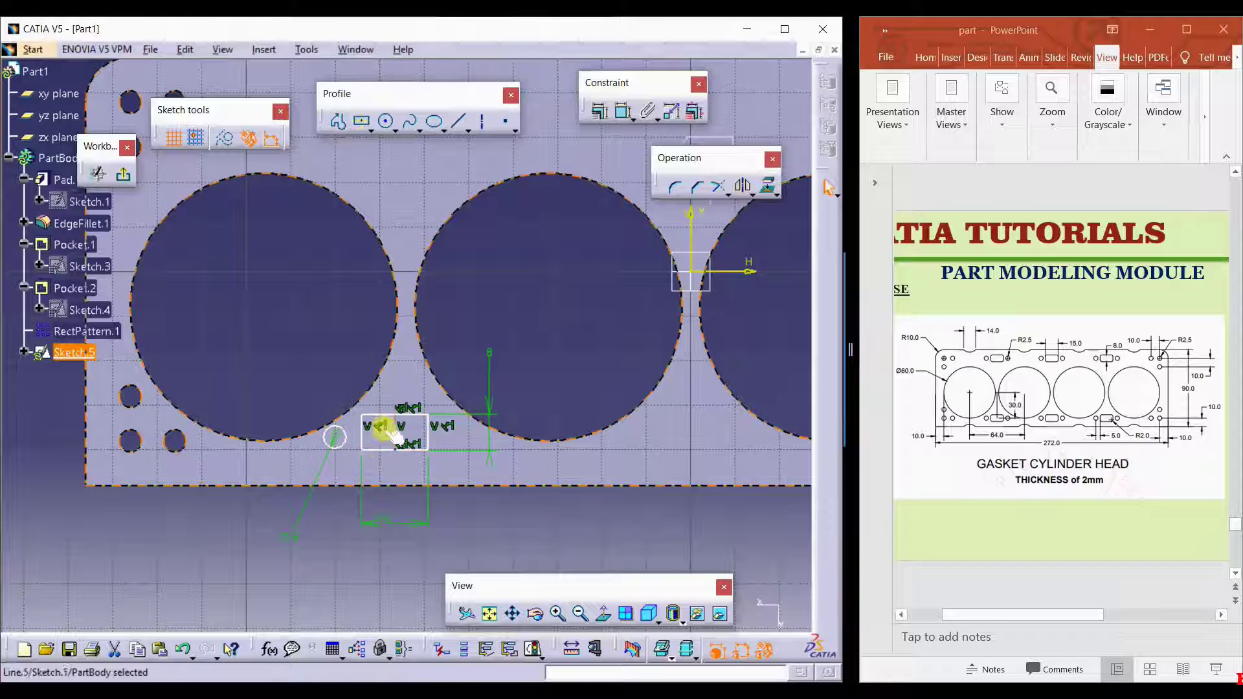
click(742, 189)
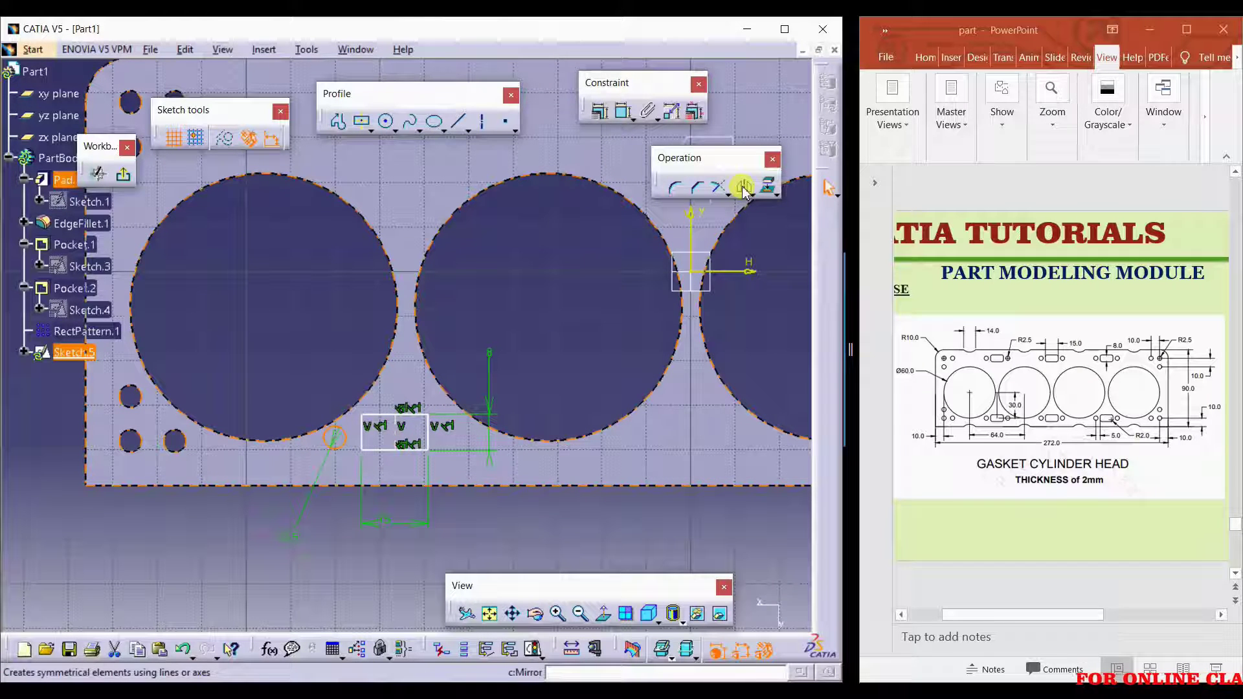
click(399, 443)
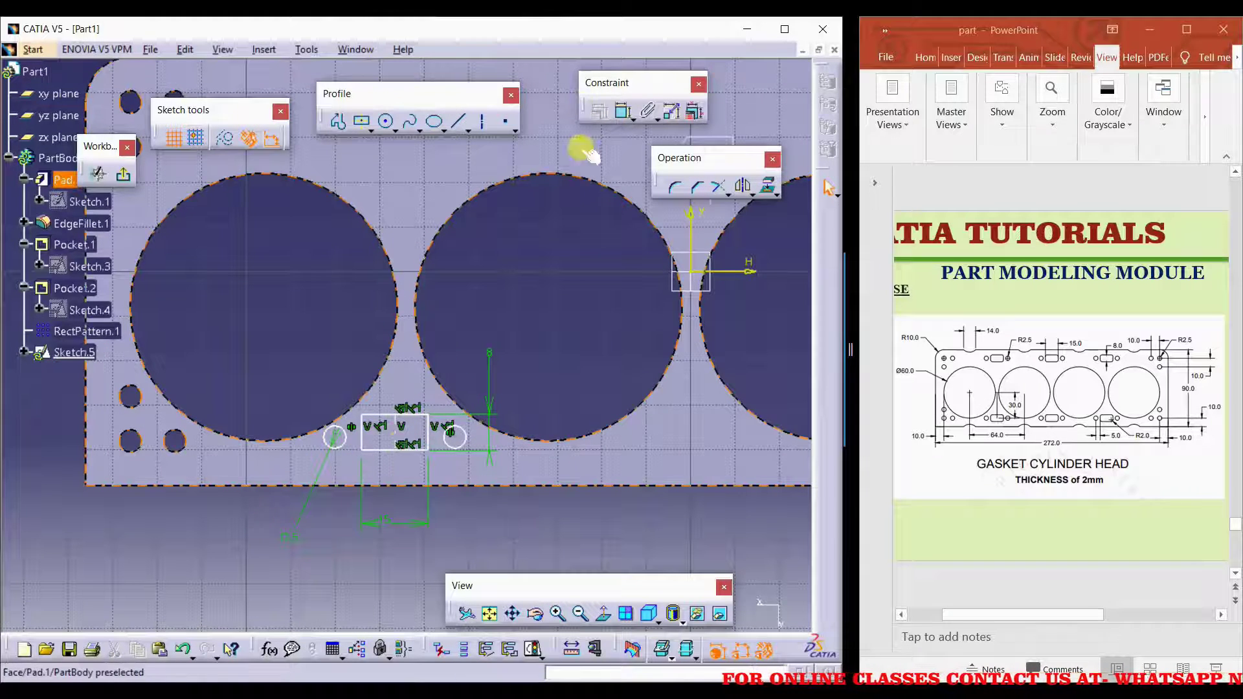
Step: Dimension the rectangle centre's distance from the plate's lower edge and set it to 10 mm
click(623, 111)
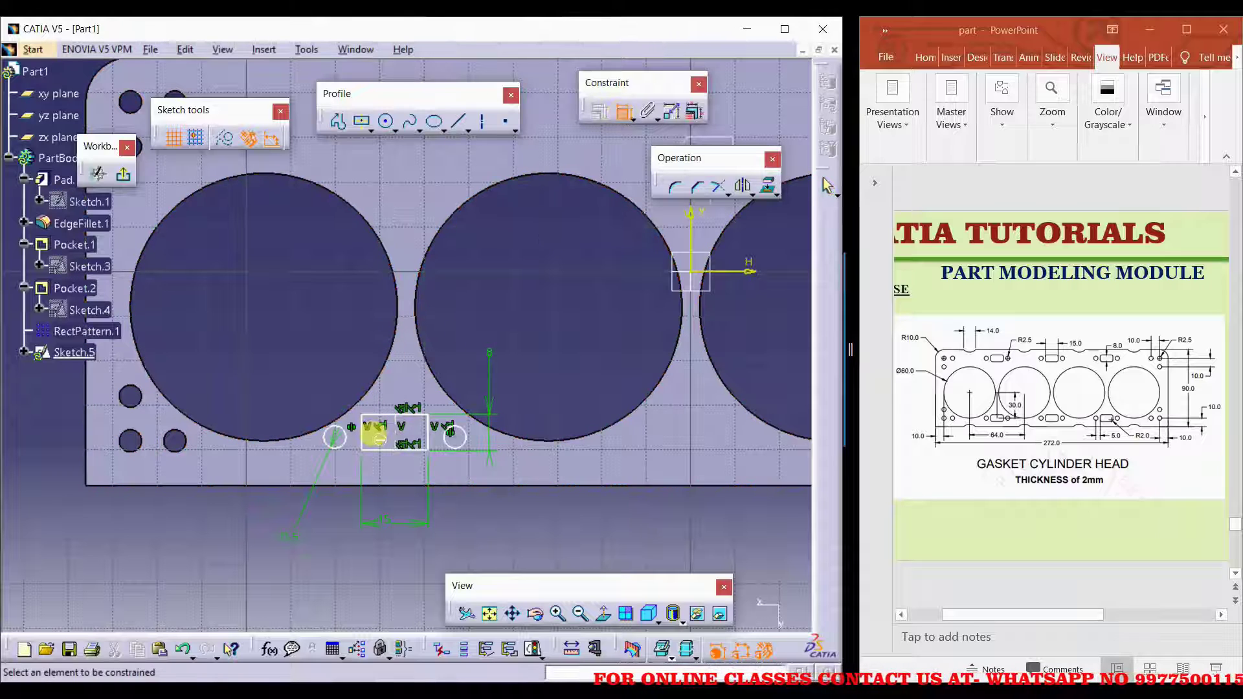
click(478, 485)
click(525, 462)
double_click(527, 464)
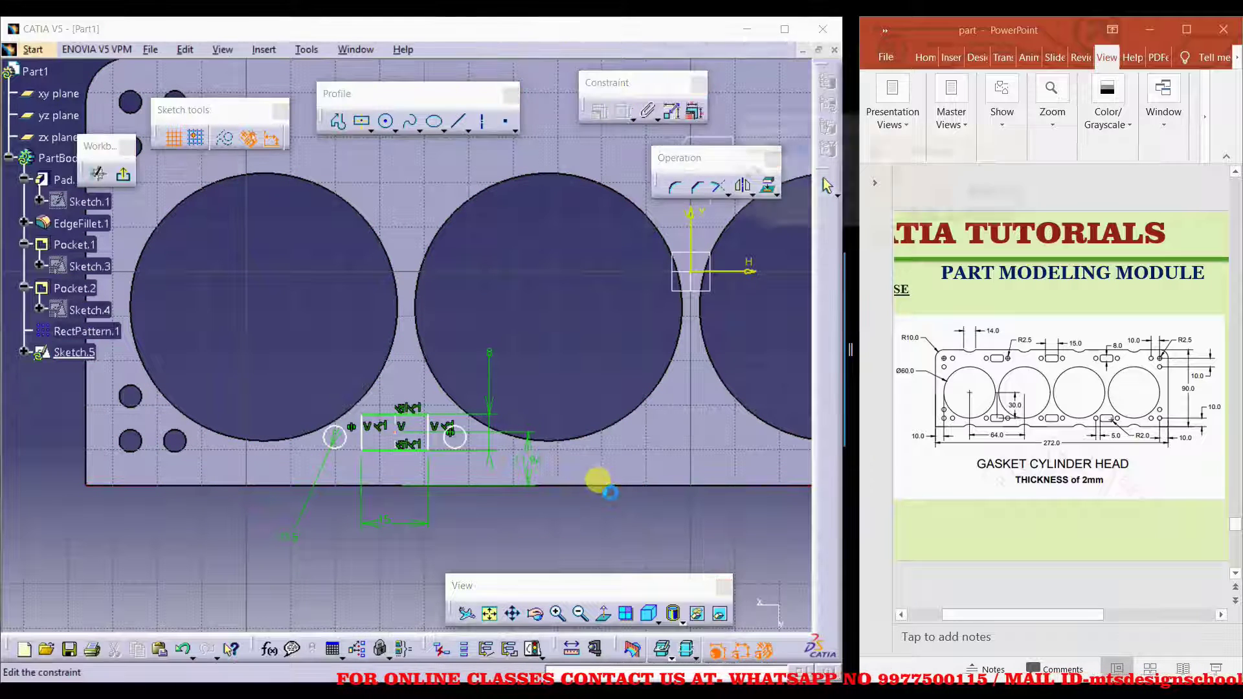
text(10)
key(Return)
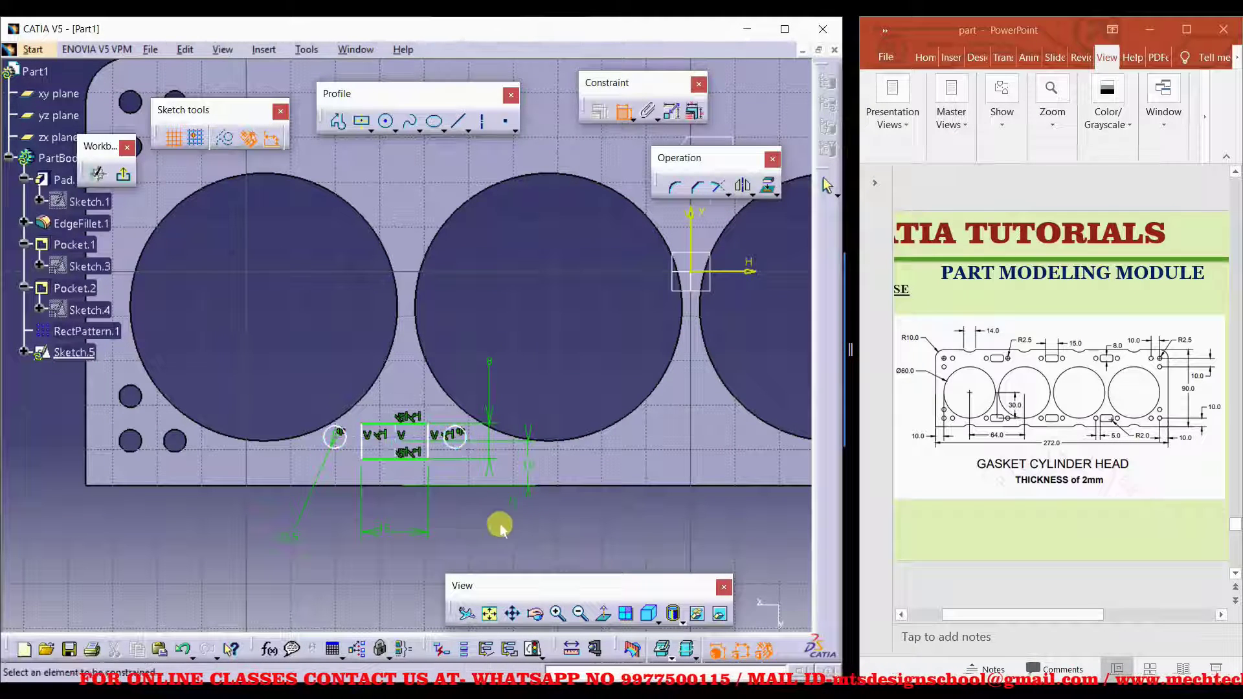
Step: Draw axis lines from the left small circle's centre to the rectangle's centre and from there to the right small circle's centre
click(482, 121)
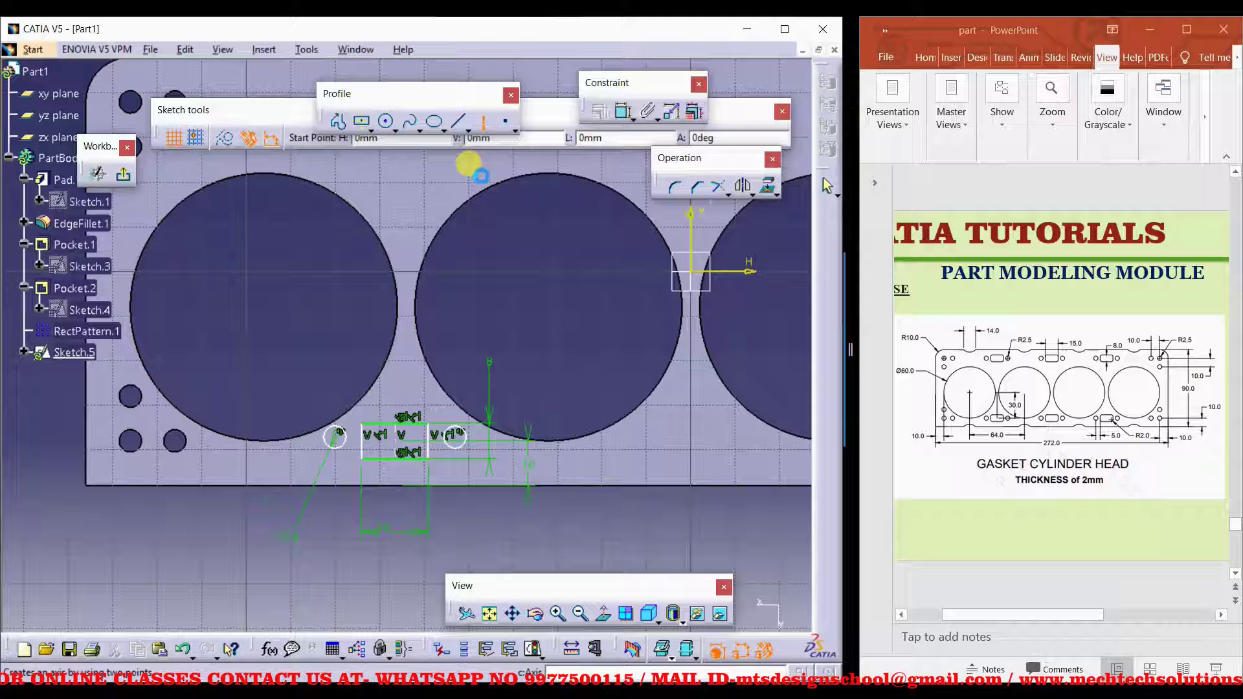
click(336, 436)
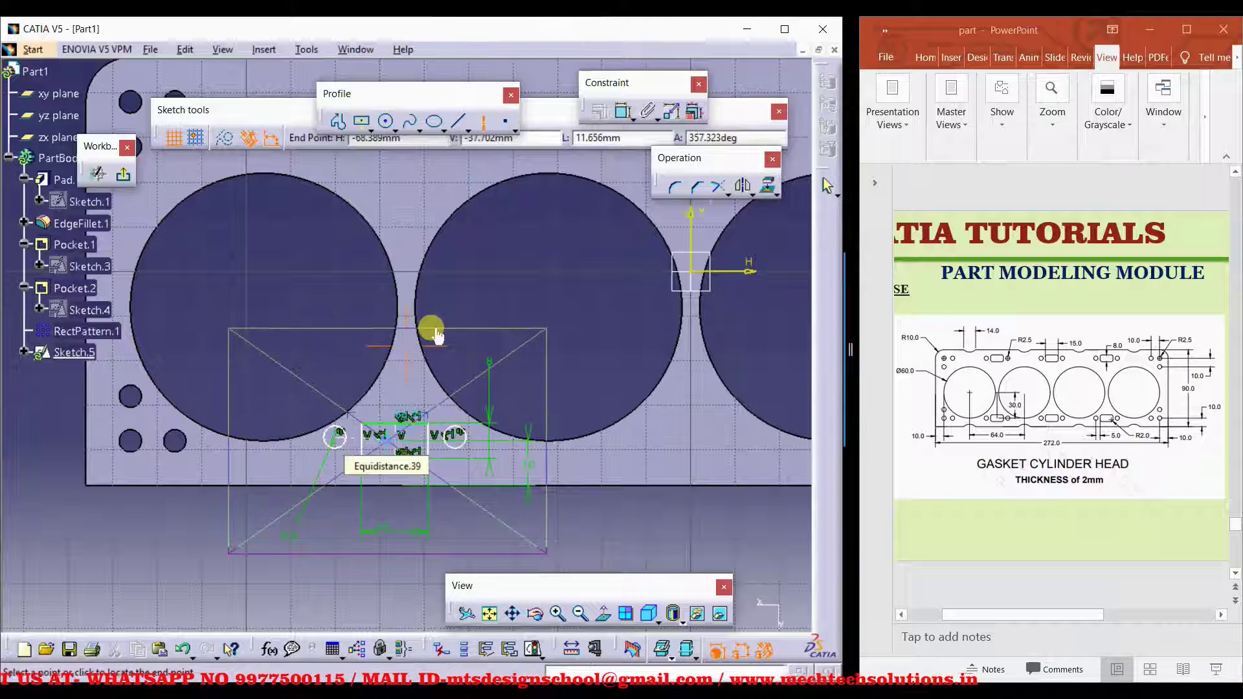
scroll(421, 343, up, 4)
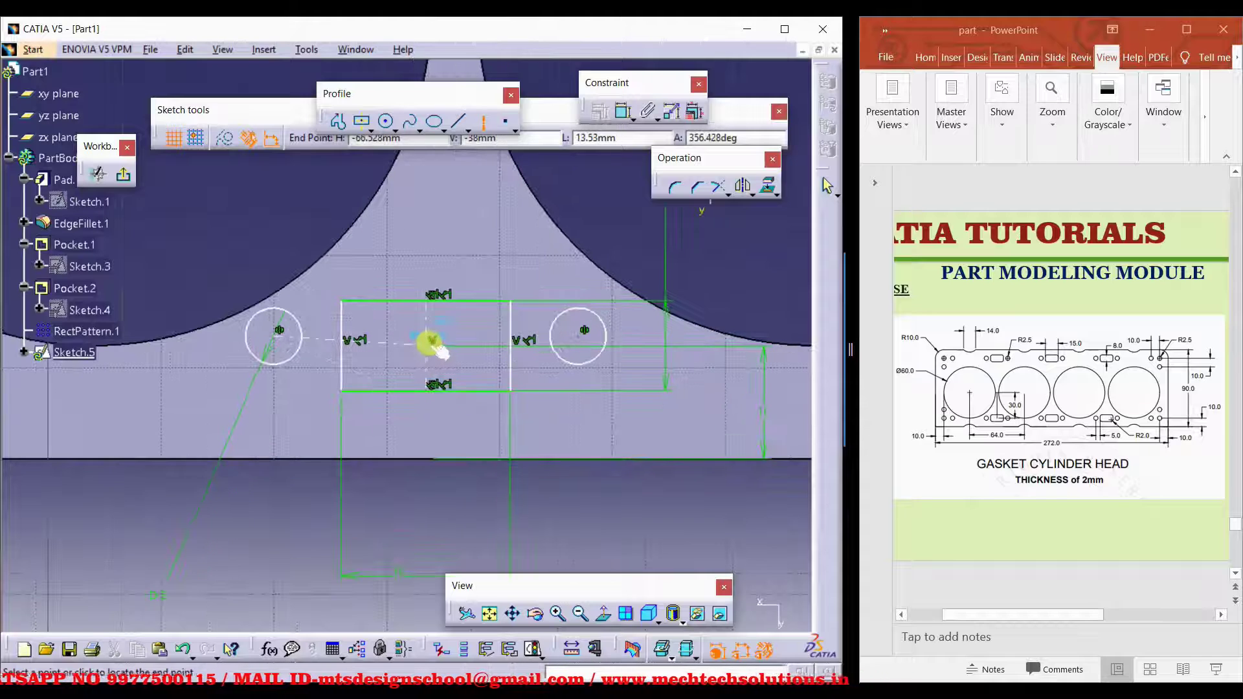
click(424, 348)
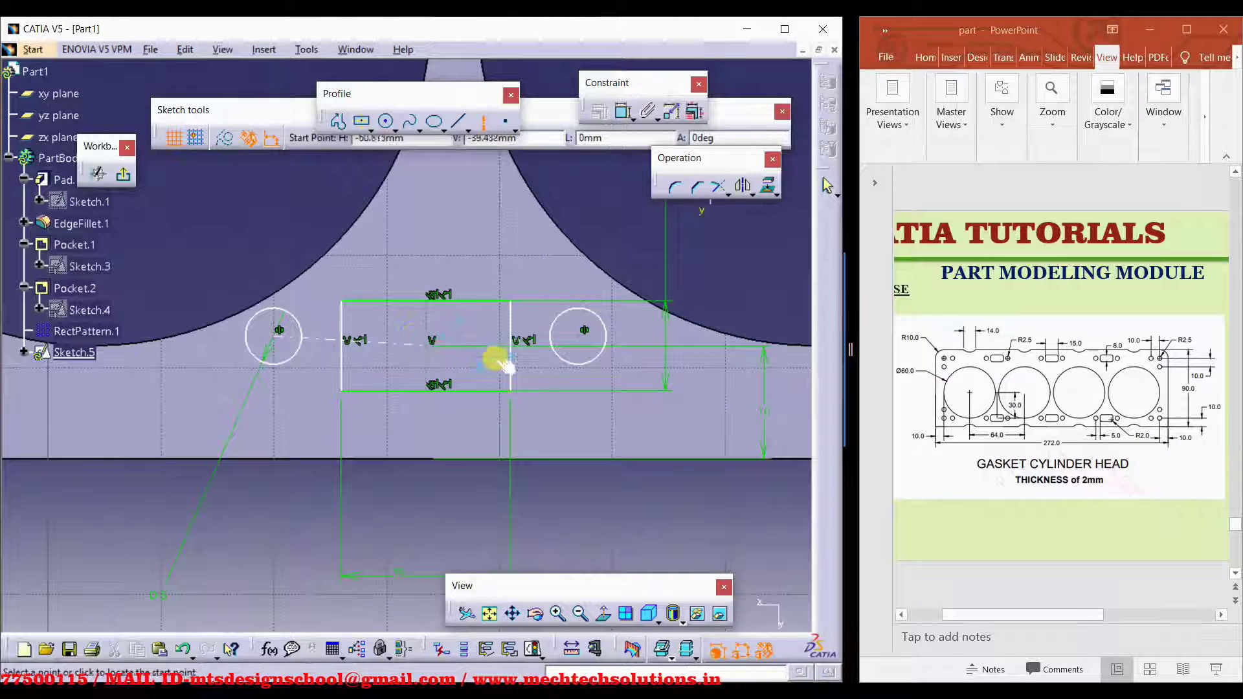
click(432, 343)
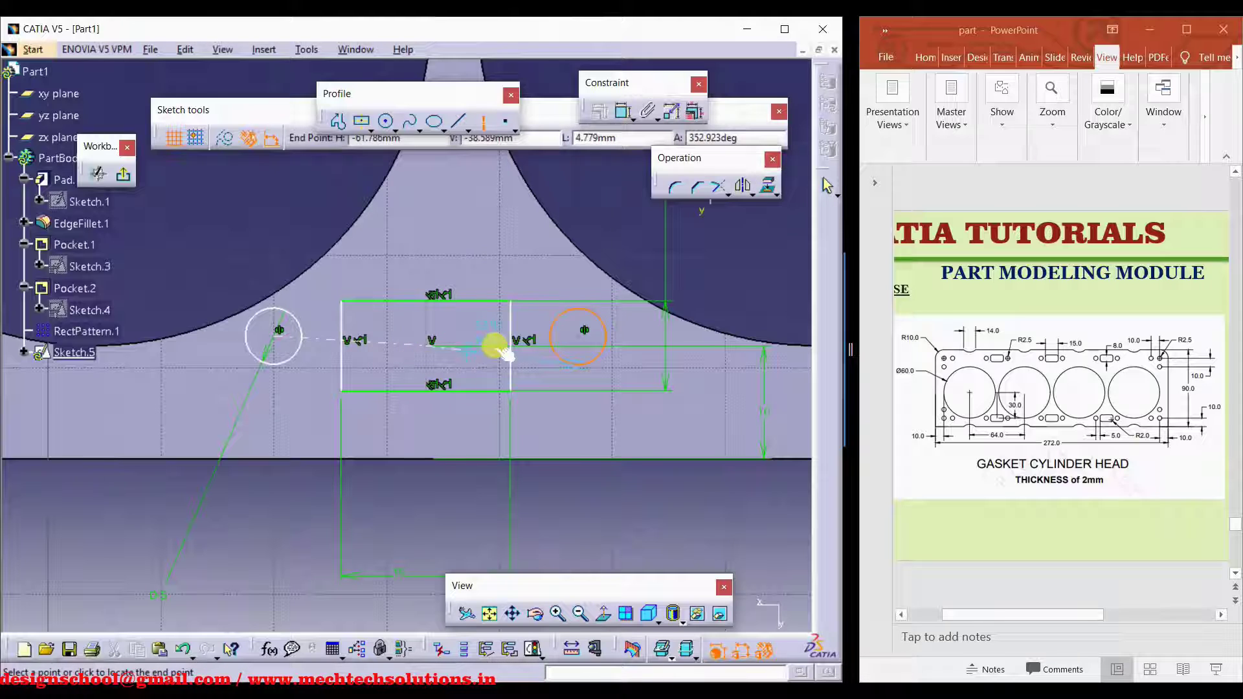
click(584, 335)
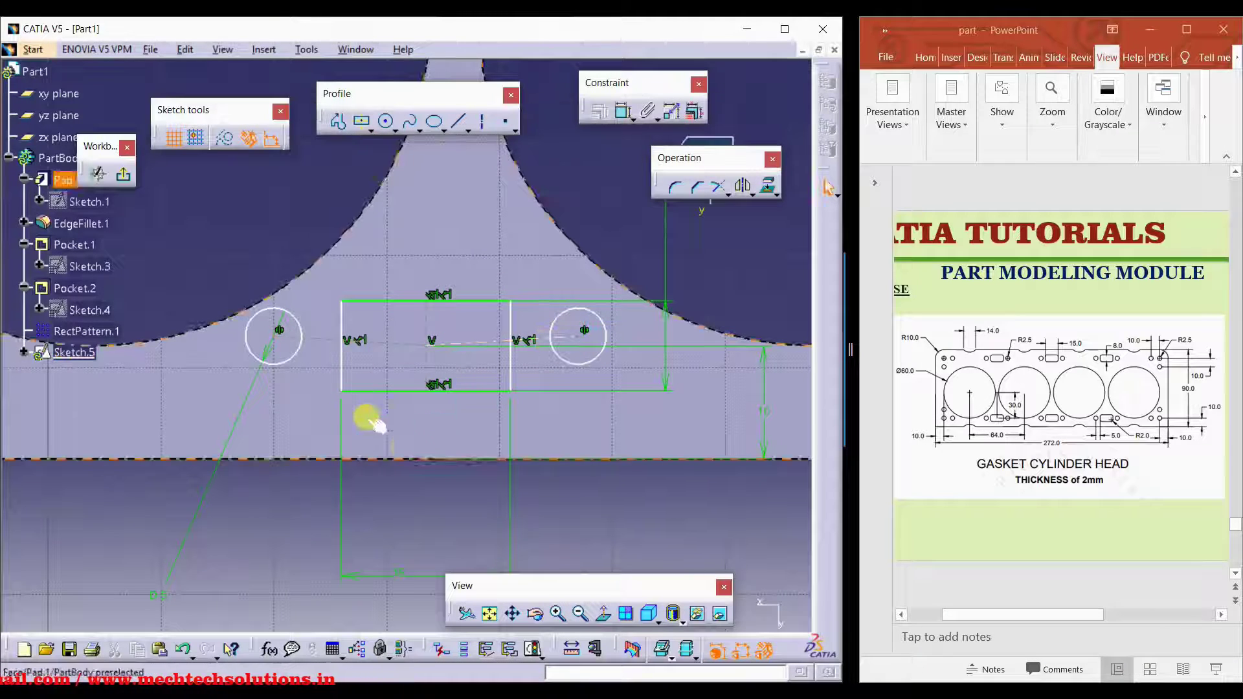
Step: Constrain the axis line between the left small circle and the rectangle's centre to be horizontal
click(384, 346)
click(599, 111)
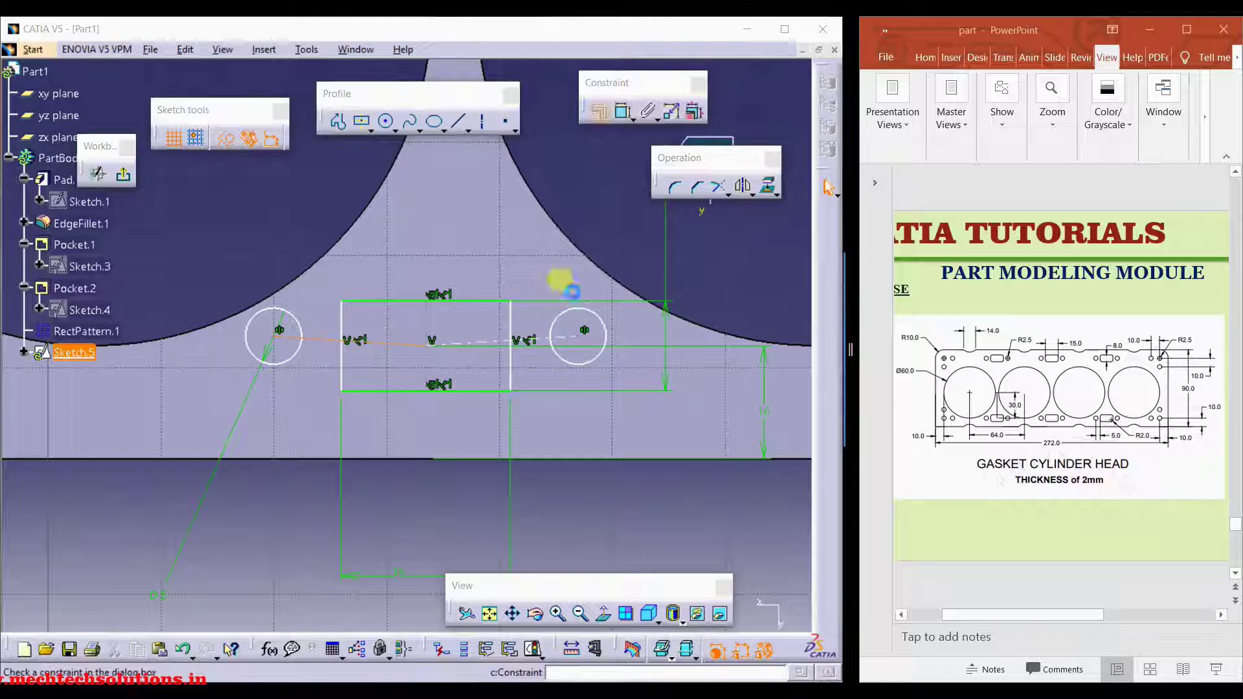
click(603, 320)
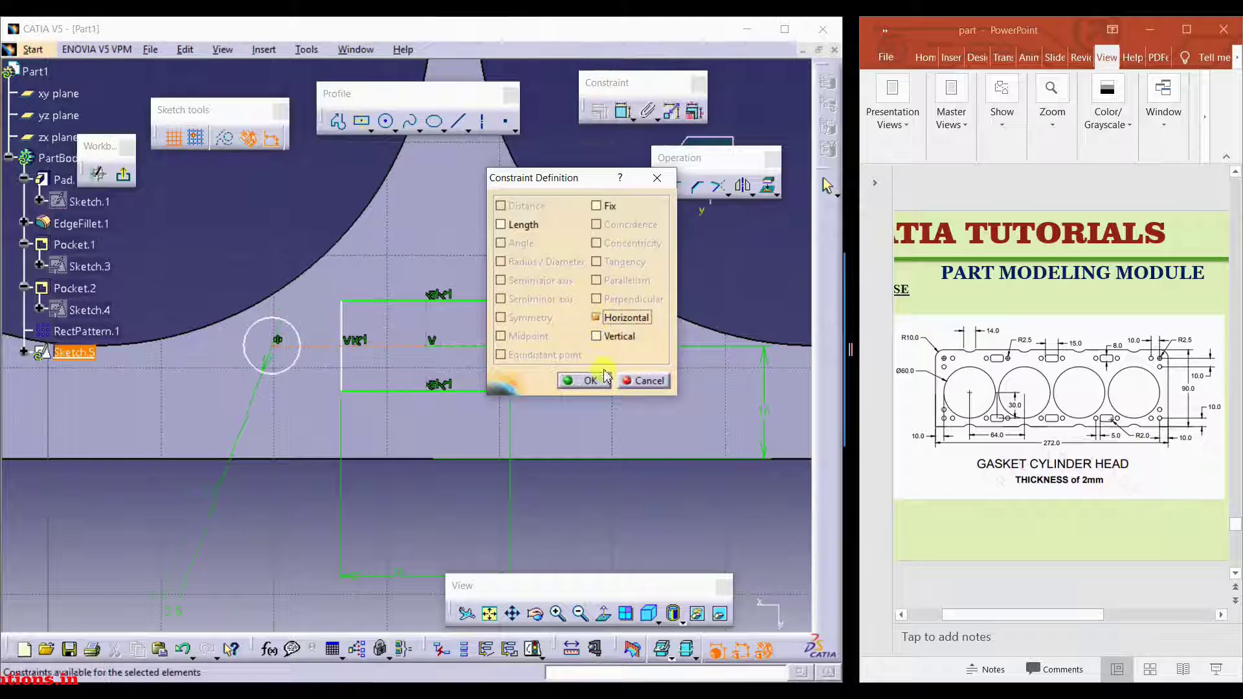
click(590, 381)
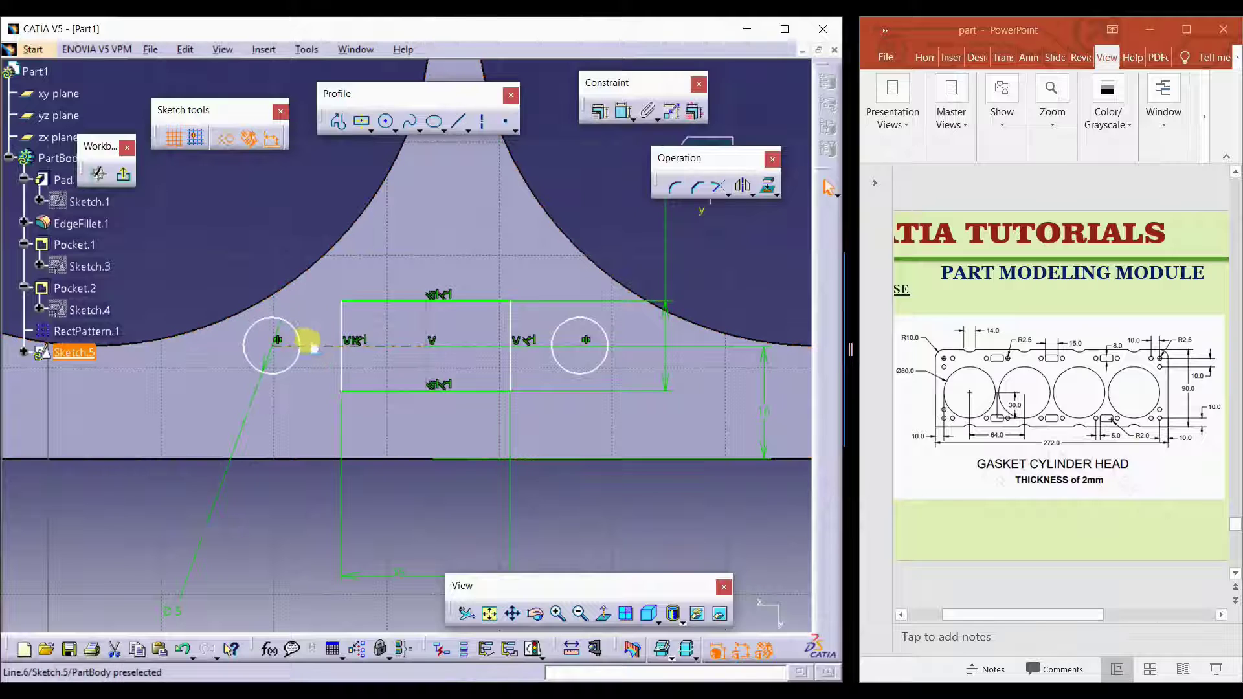
Step: Shift the slot rectangle and its two small circles sideways into the gap between the first two bores
drag(309, 345, 358, 346)
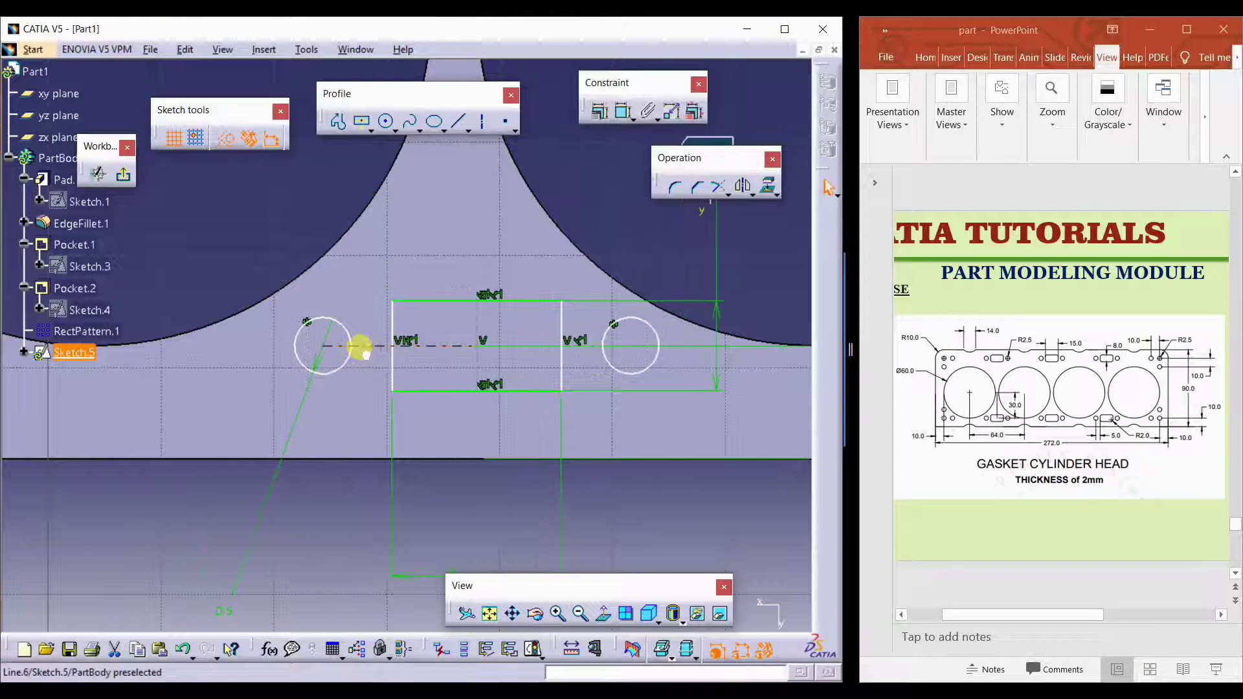
mouse_move(444, 366)
ctrl+middle_down()
mouse_move(435, 450)
mouse_move(563, 449)
ctrl+middle_up()
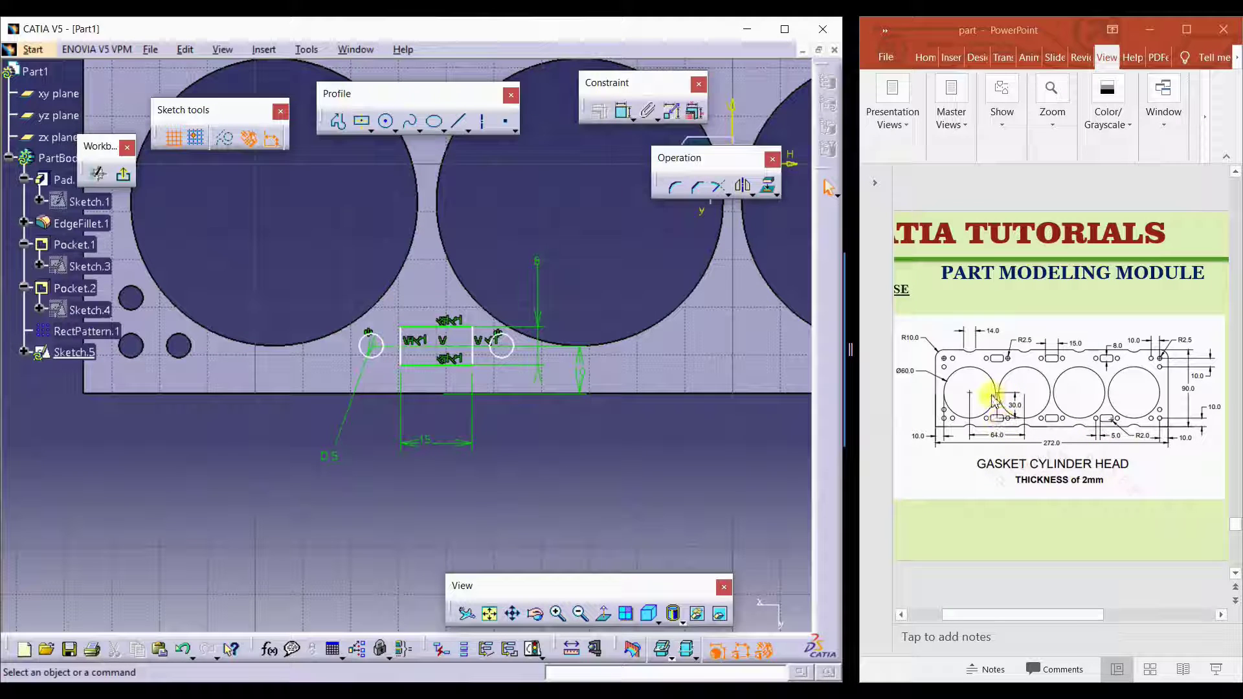
middle_drag(461, 283, 471, 335)
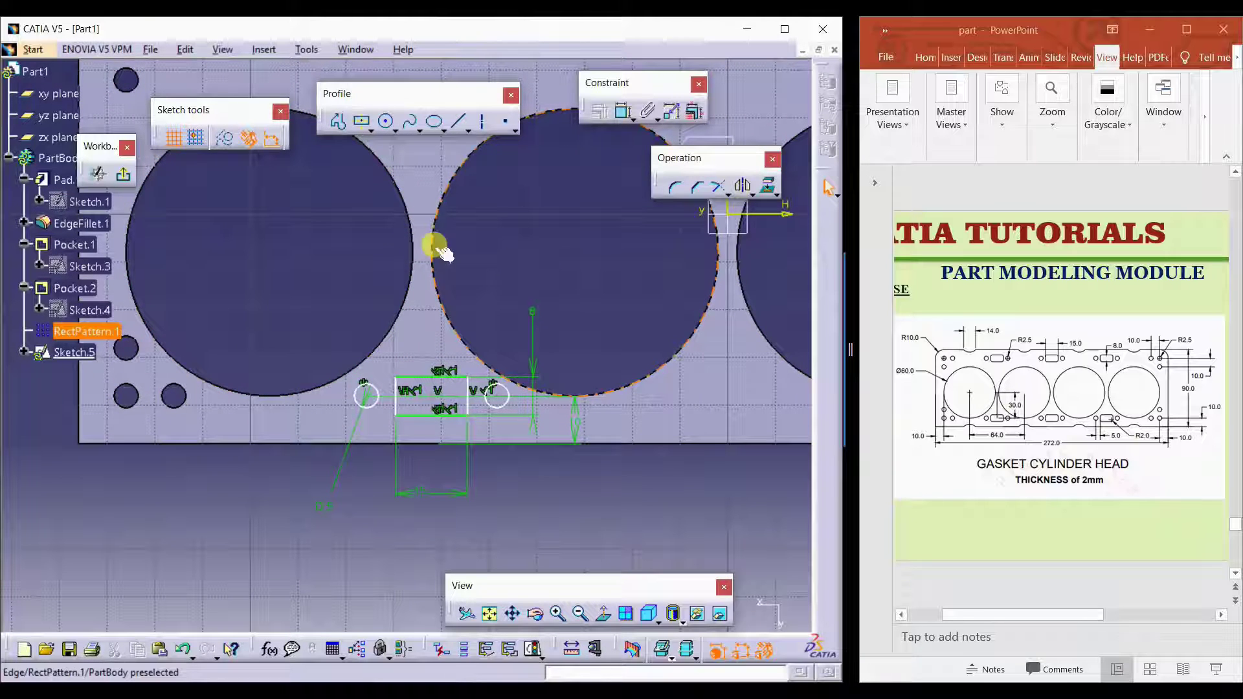
drag(440, 401, 431, 396)
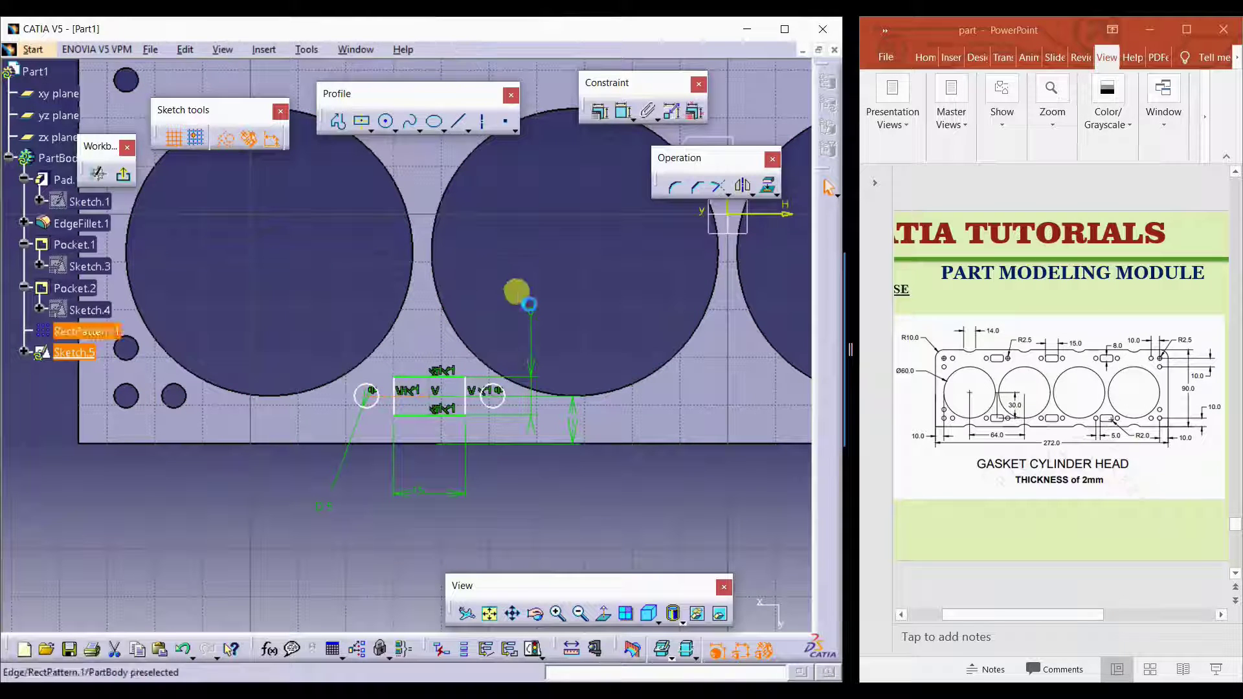
click(531, 305)
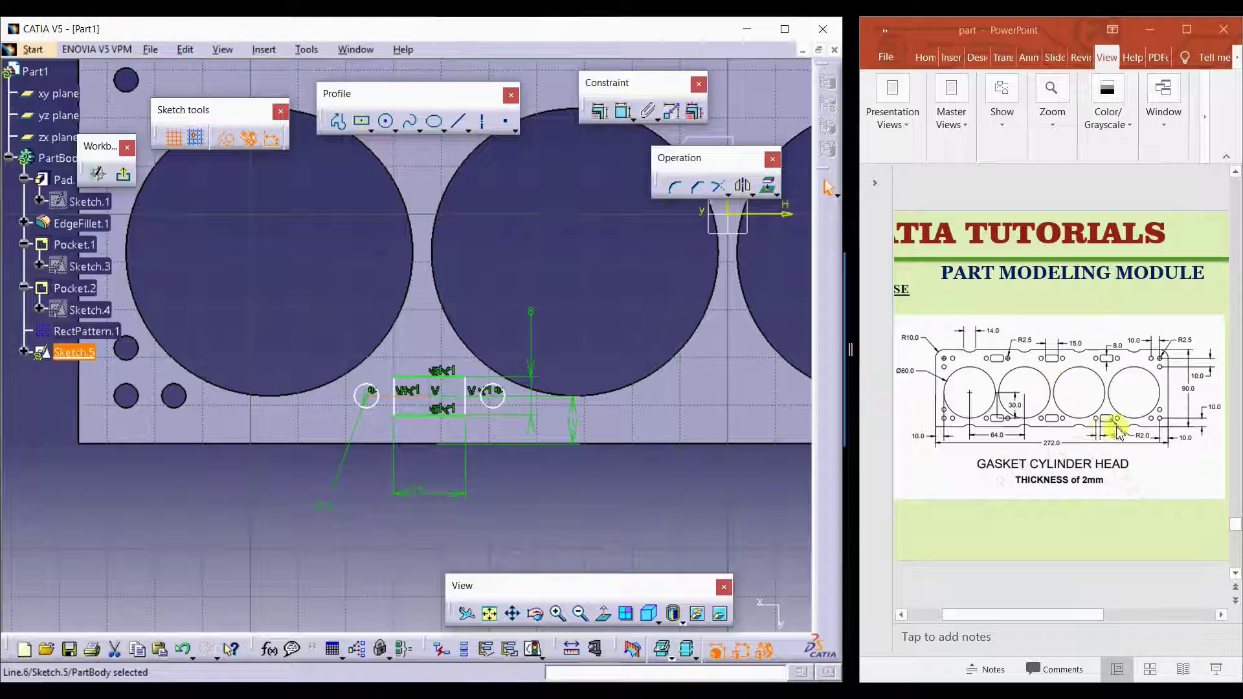
click(518, 248)
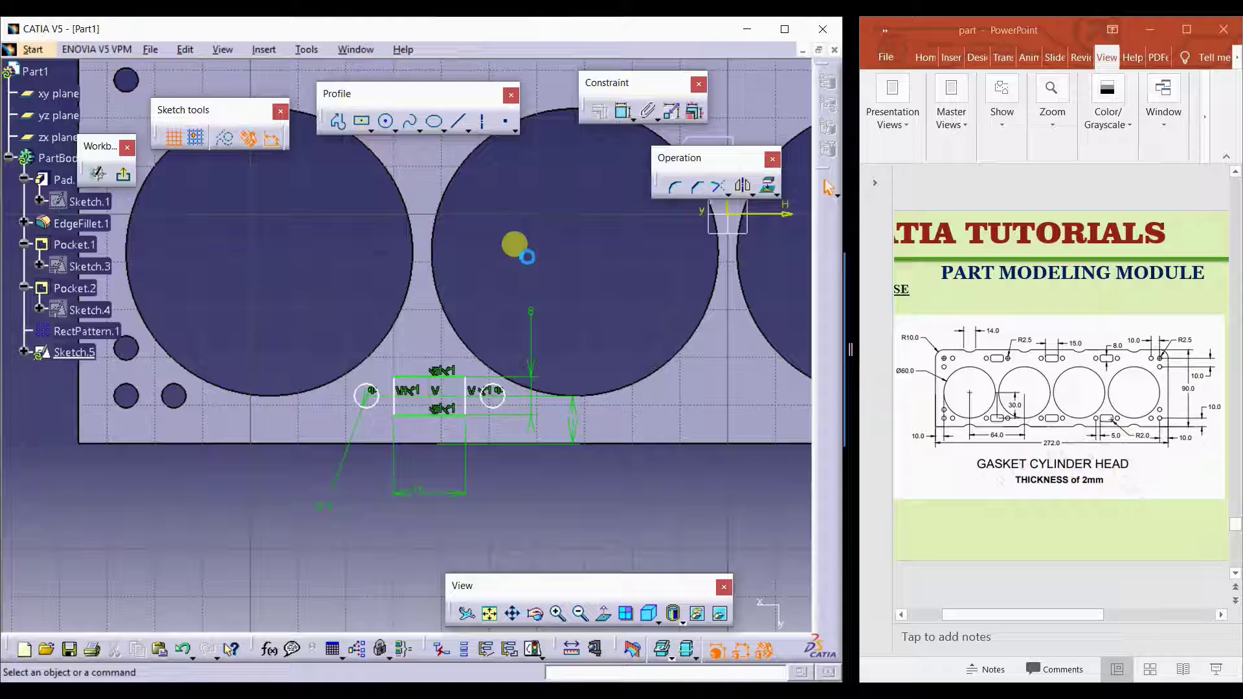
Step: Dimension the left small circle's centre 5 mm from the rectangle's nearest side, and shift the slot profile slightly toward the first bore
click(625, 113)
click(375, 392)
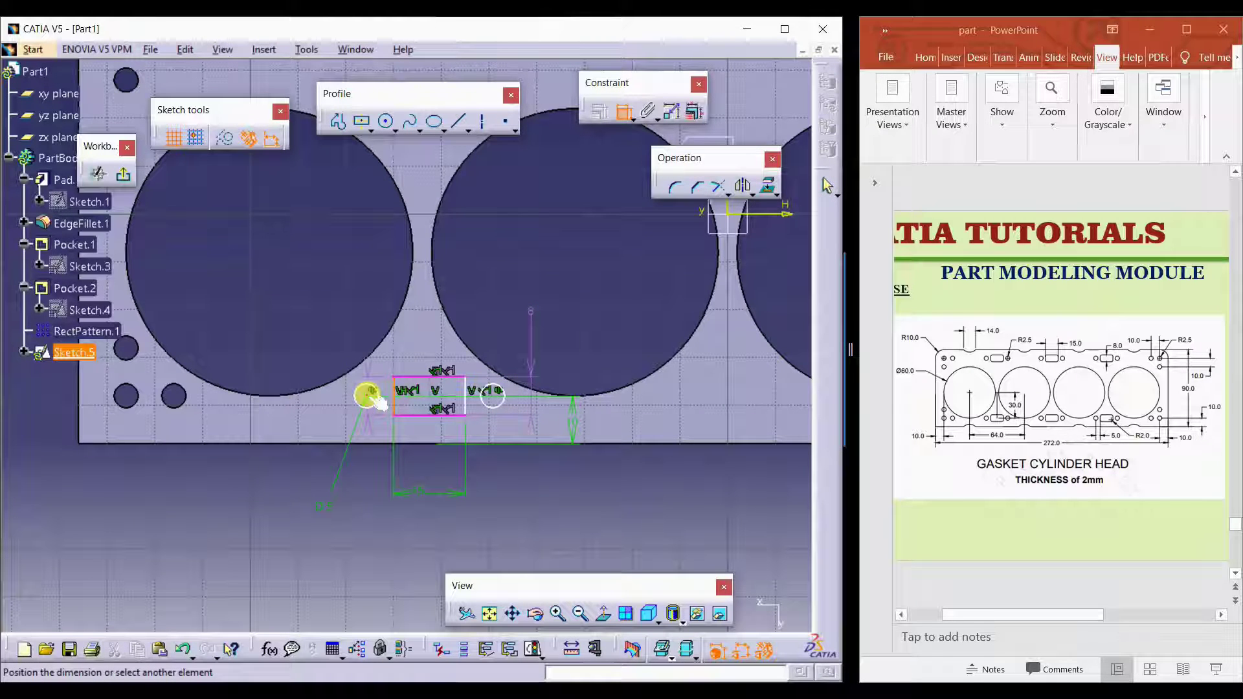
click(327, 332)
double_click(321, 328)
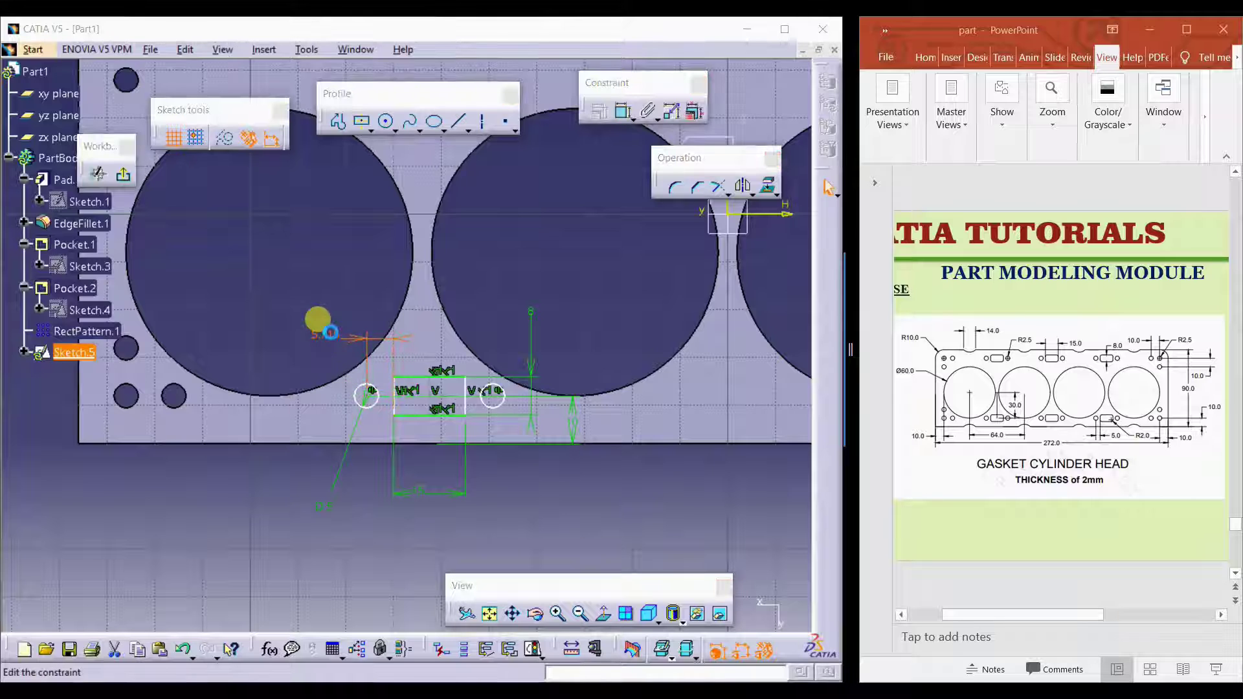
text(5)
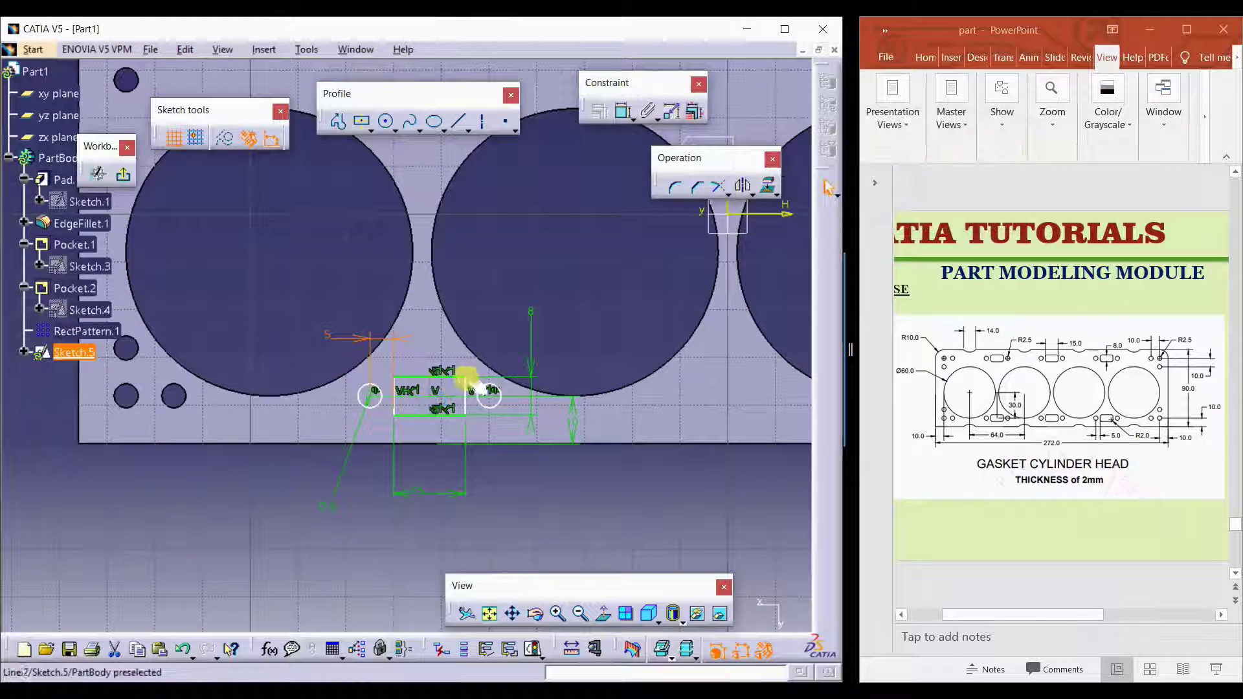
mouse_move(435, 392)
mouse_down()
mouse_move(424, 371)
mouse_move(397, 369)
mouse_move(413, 392)
mouse_up()
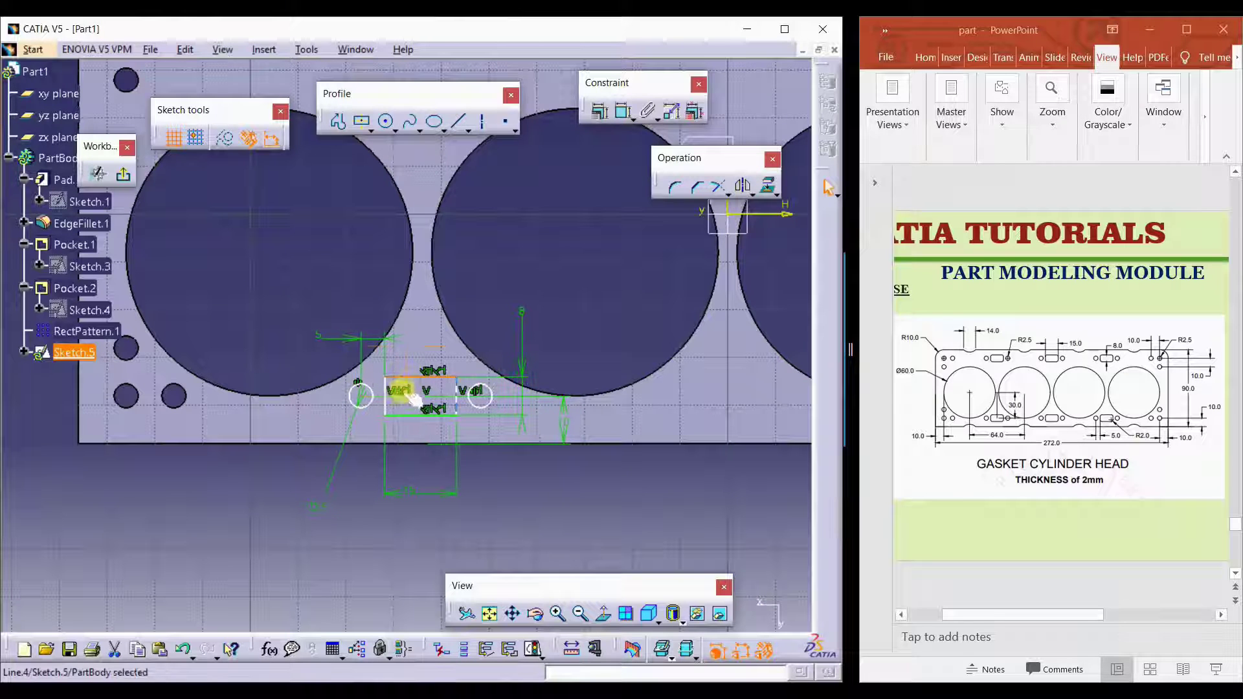
Step: Round the rectangle's upper-left corner with a radius of about 1.35 mm, accepting the change to the middle point constraint
middle_drag(409, 400, 434, 296)
click(550, 275)
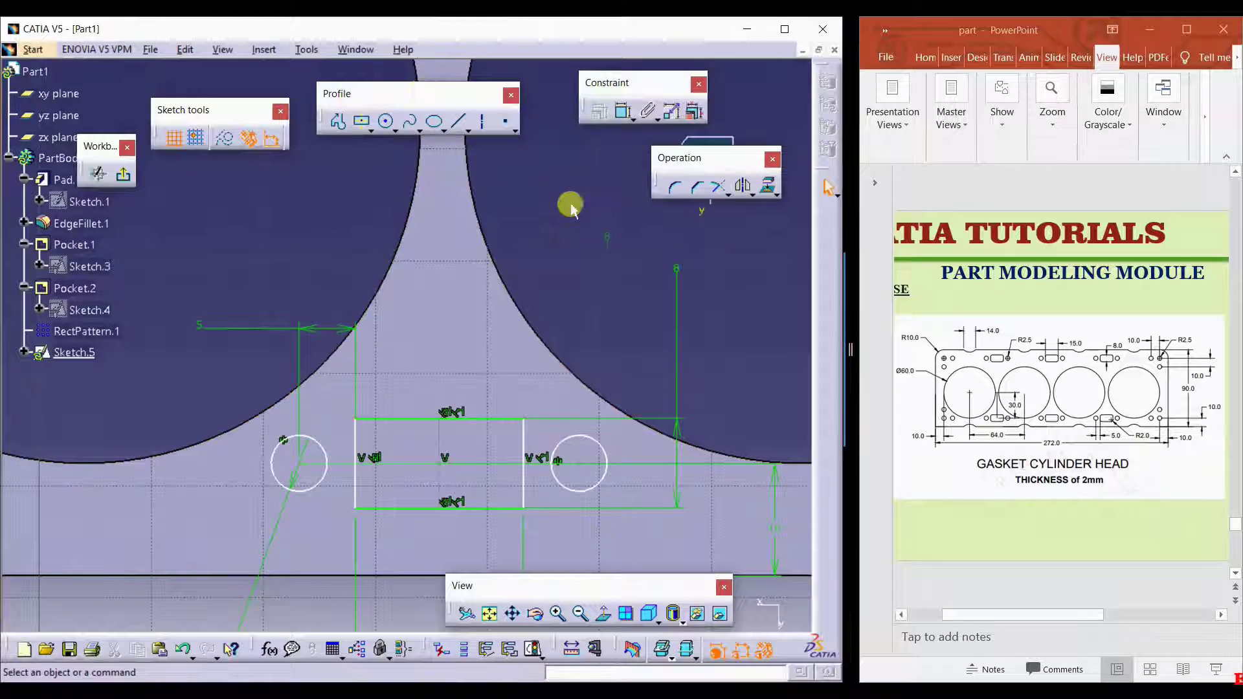
click(676, 188)
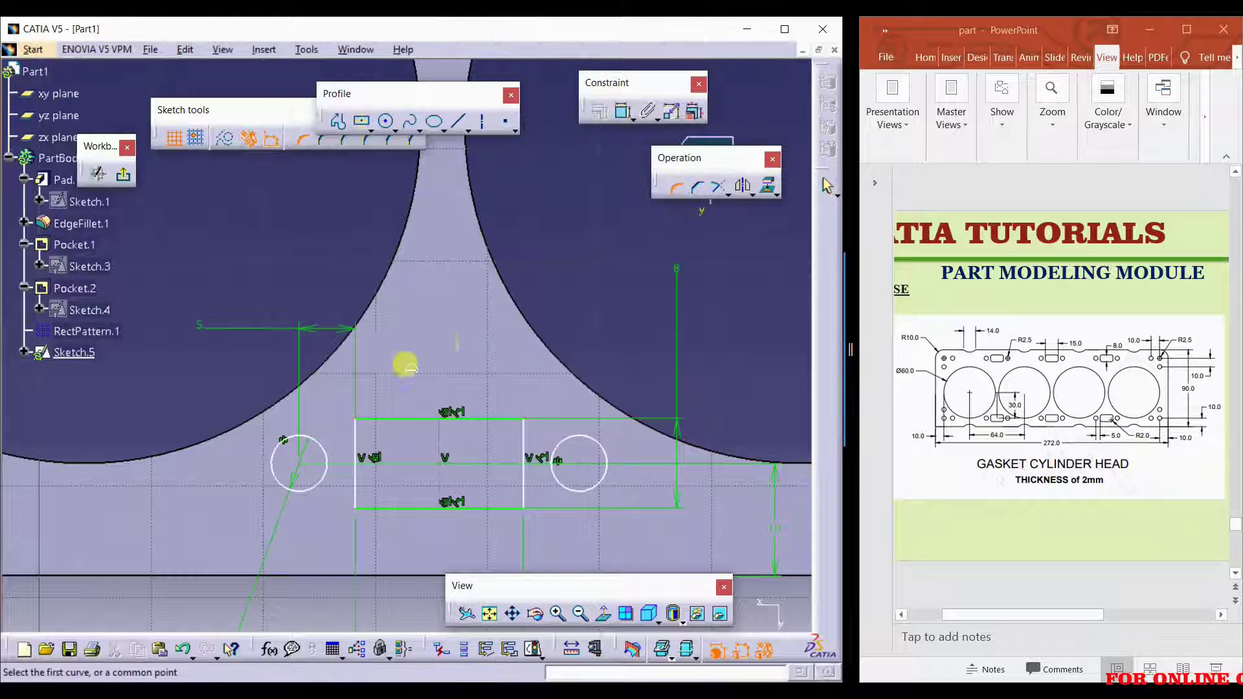
mouse_move(394, 423)
middle_down()
mouse_move(322, 412)
mouse_move(322, 288)
middle_up()
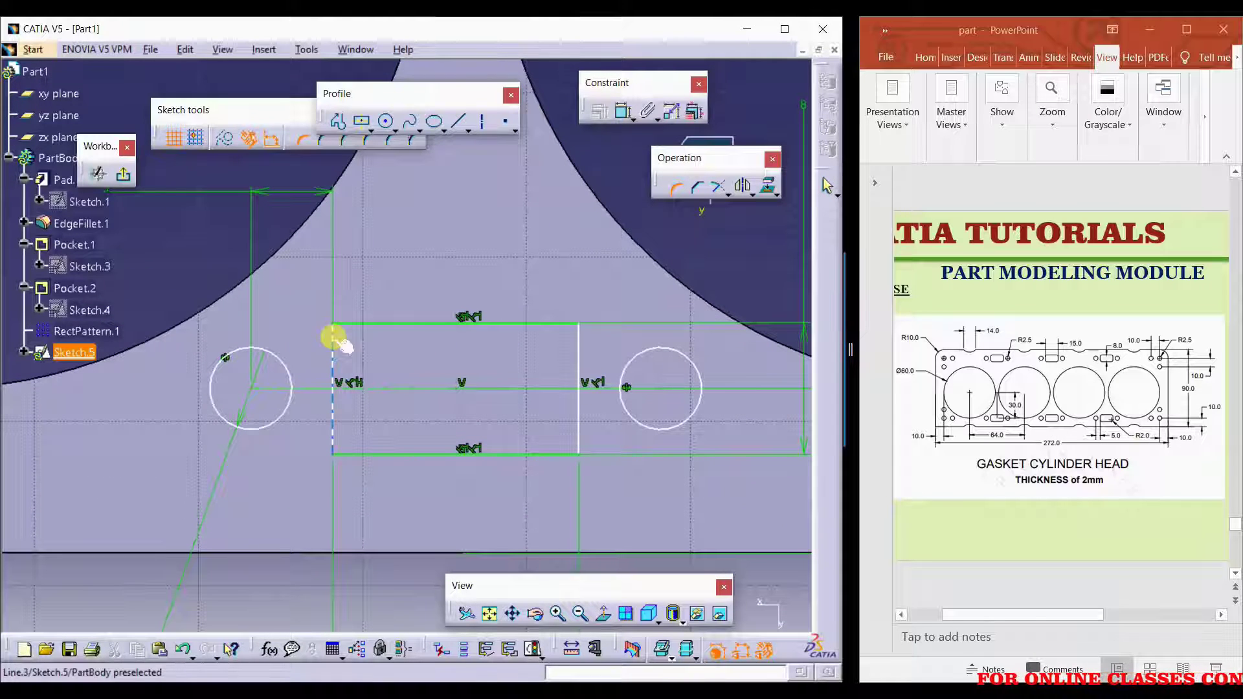
click(333, 337)
click(350, 324)
click(375, 382)
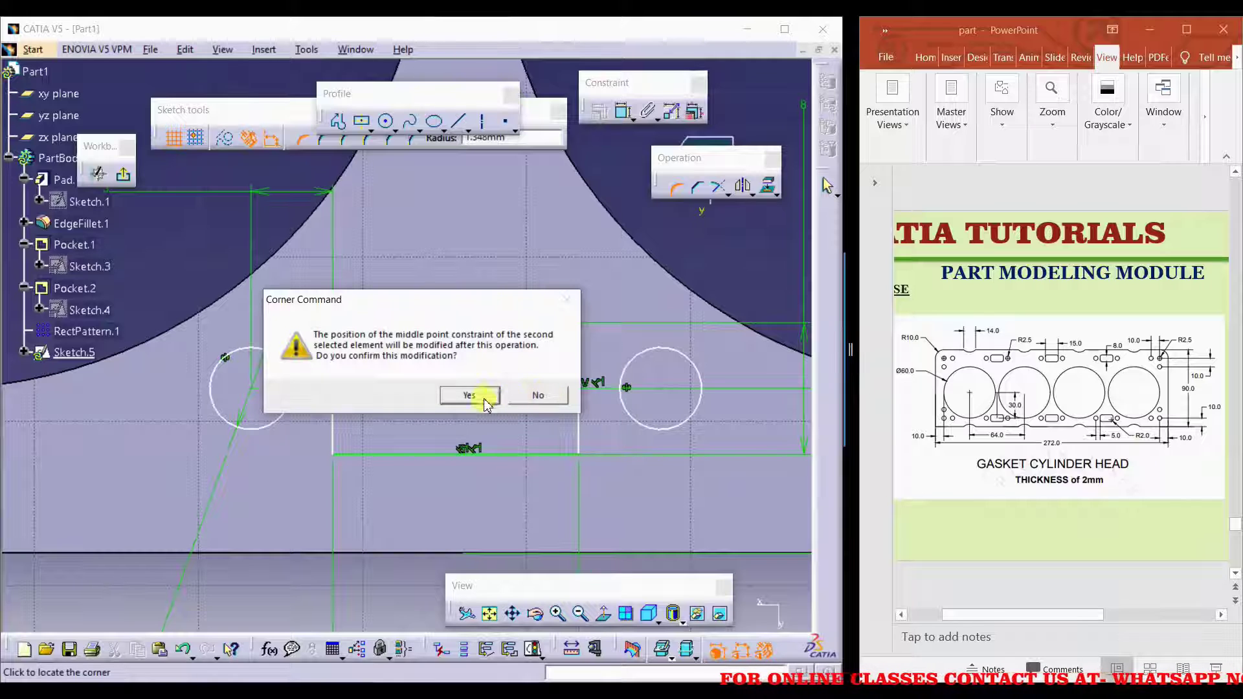
click(468, 394)
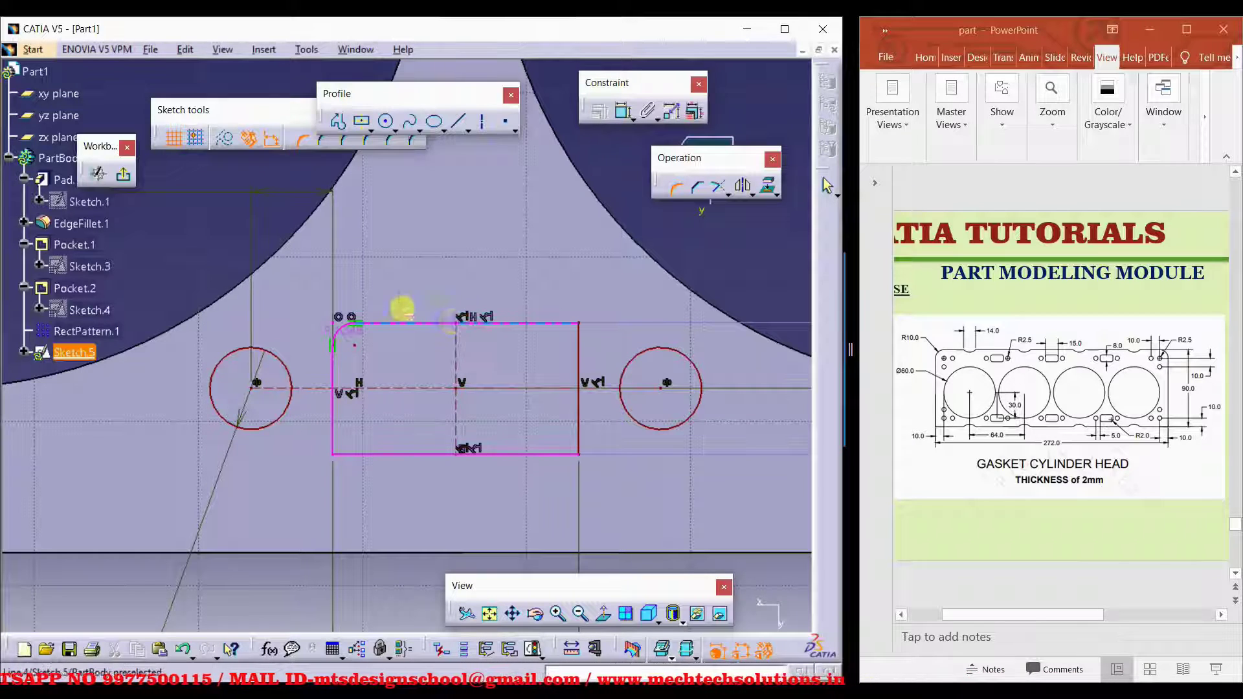
Step: Delete the equidistance constraints on the rectangle's upper and lower sides
click(445, 309)
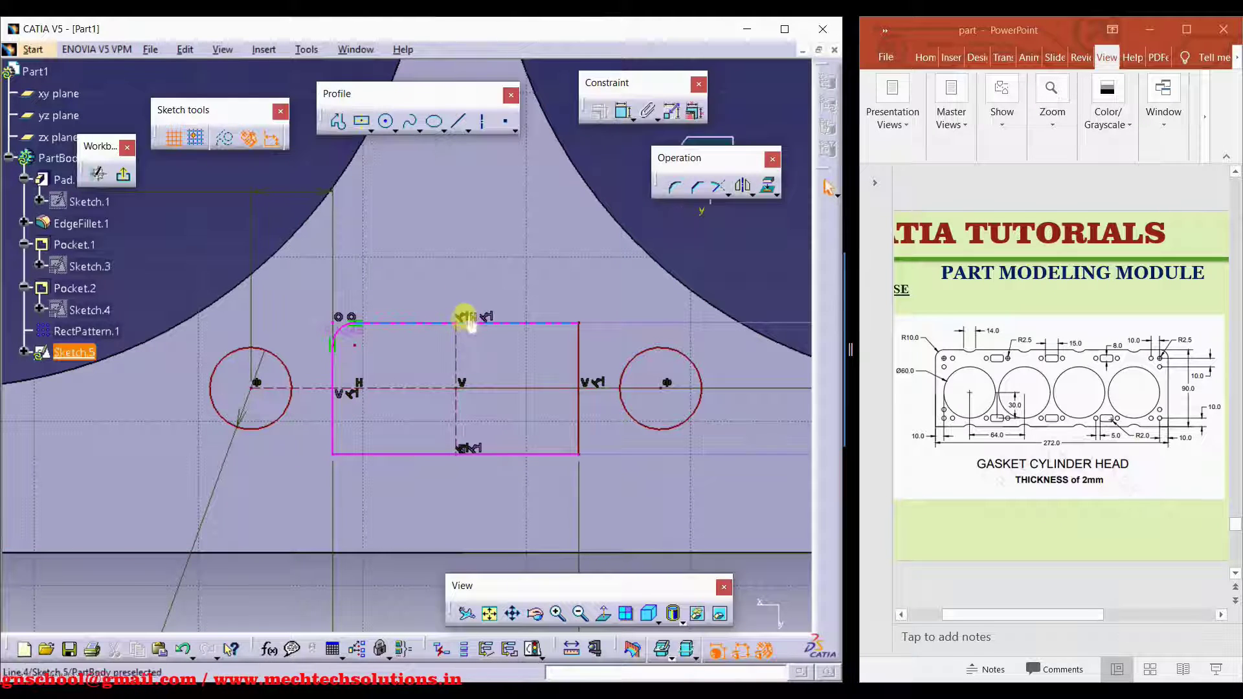
key(Delete)
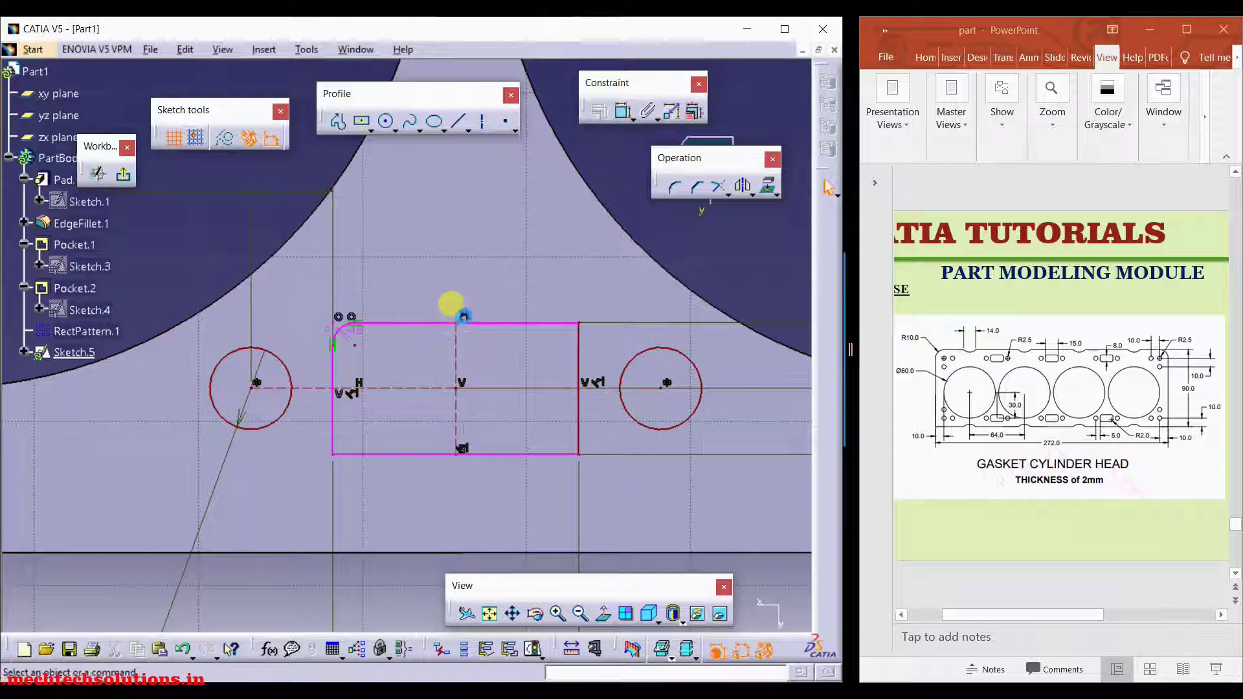
click(461, 447)
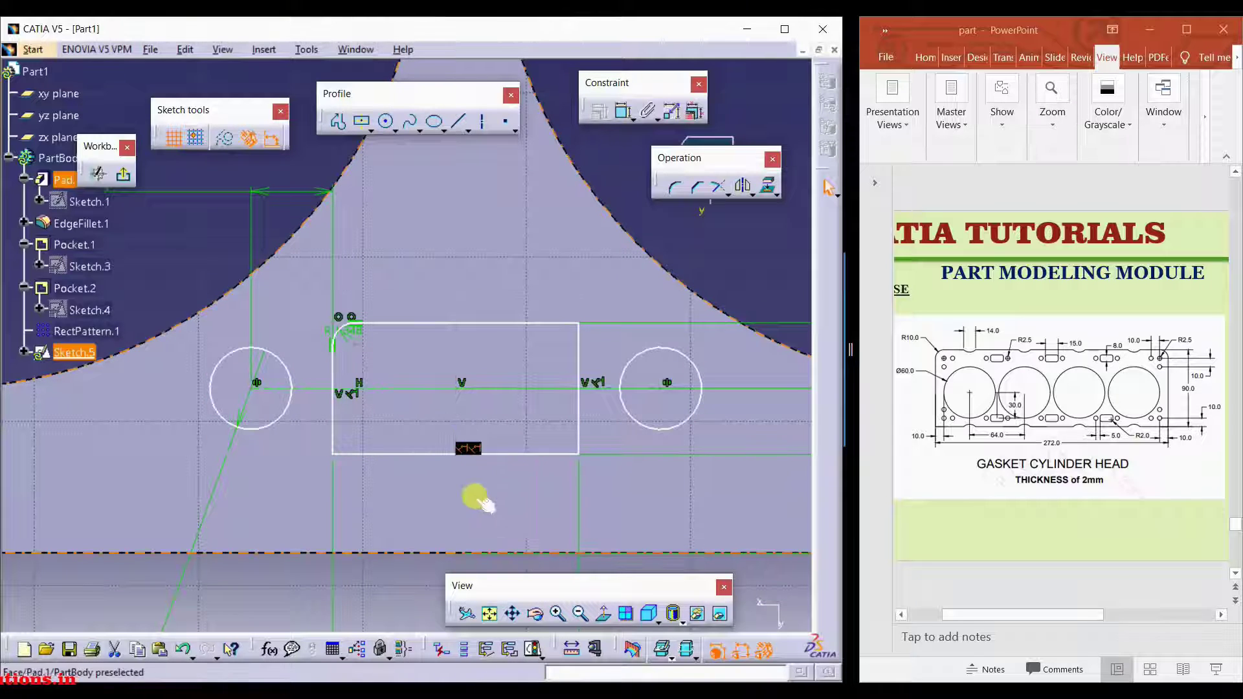
key(Delete)
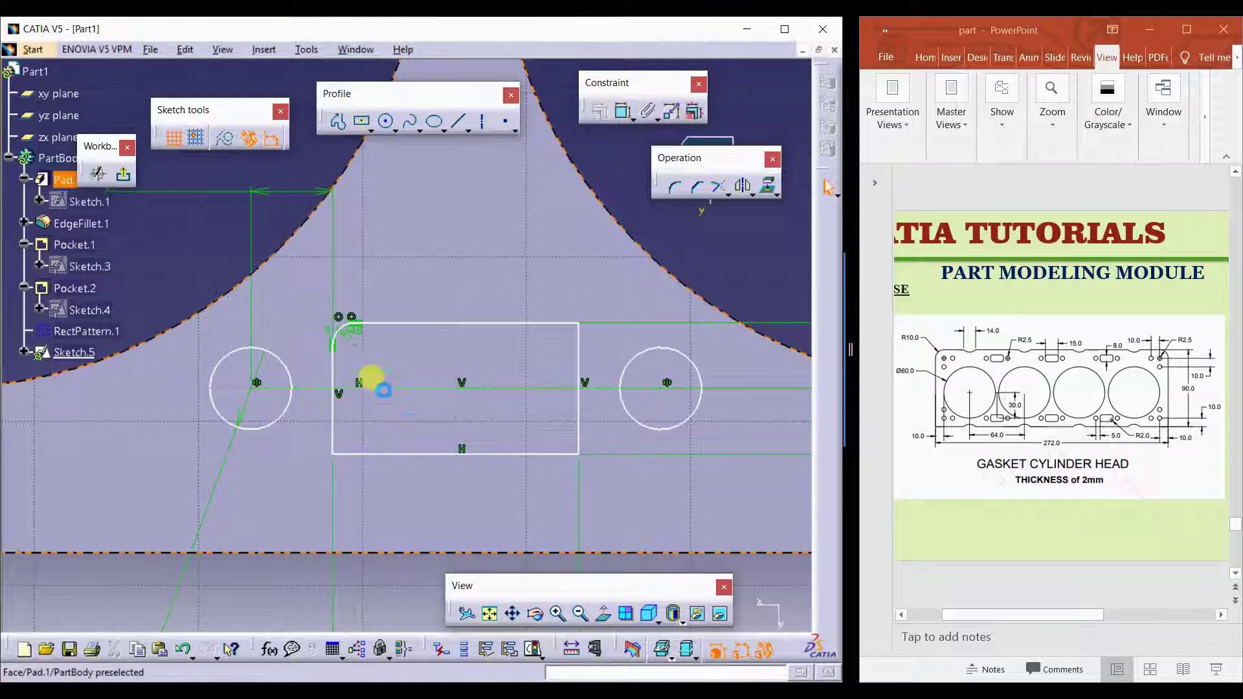
Step: Move the corner's radius dimension clear of the rectangle and set the radius to 2 mm
click(348, 329)
drag(290, 290, 267, 252)
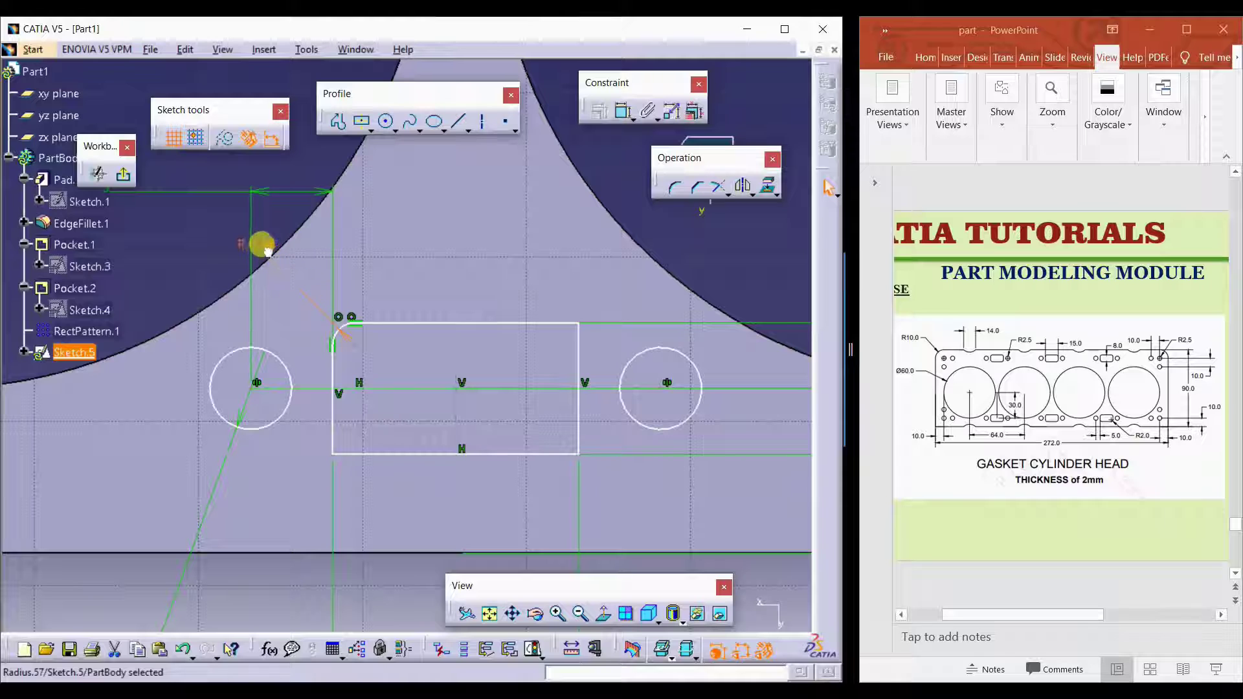
double_click(226, 220)
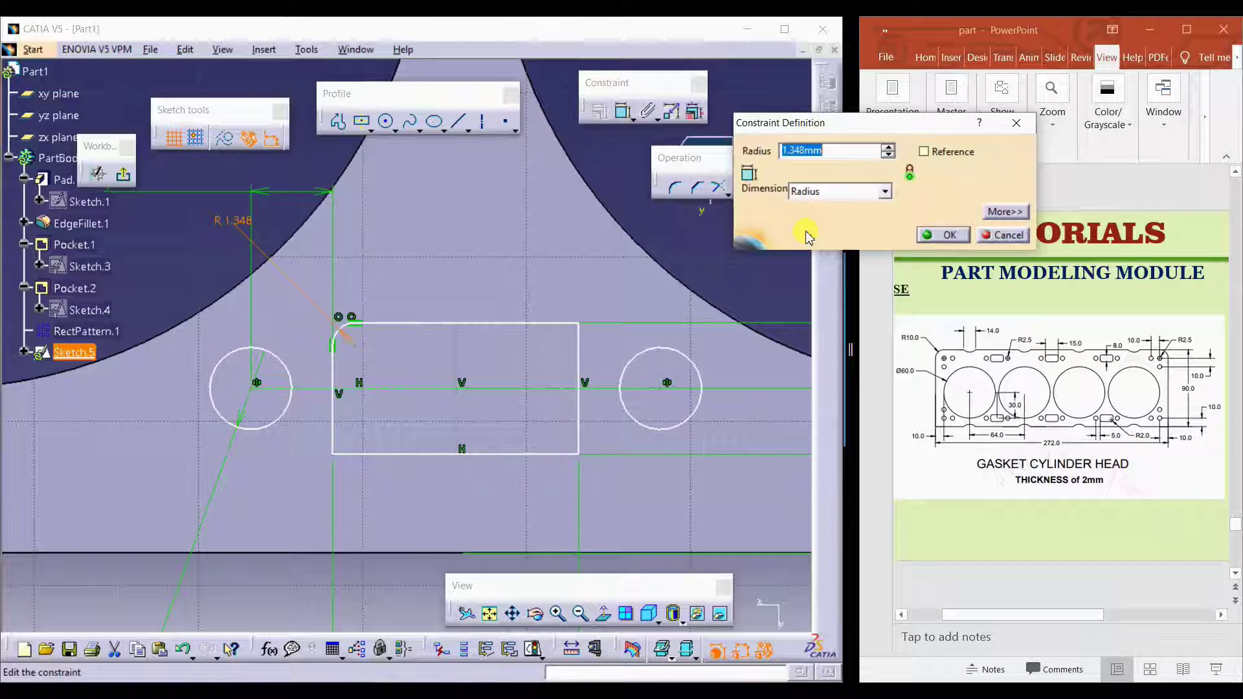
text(2)
key(Return)
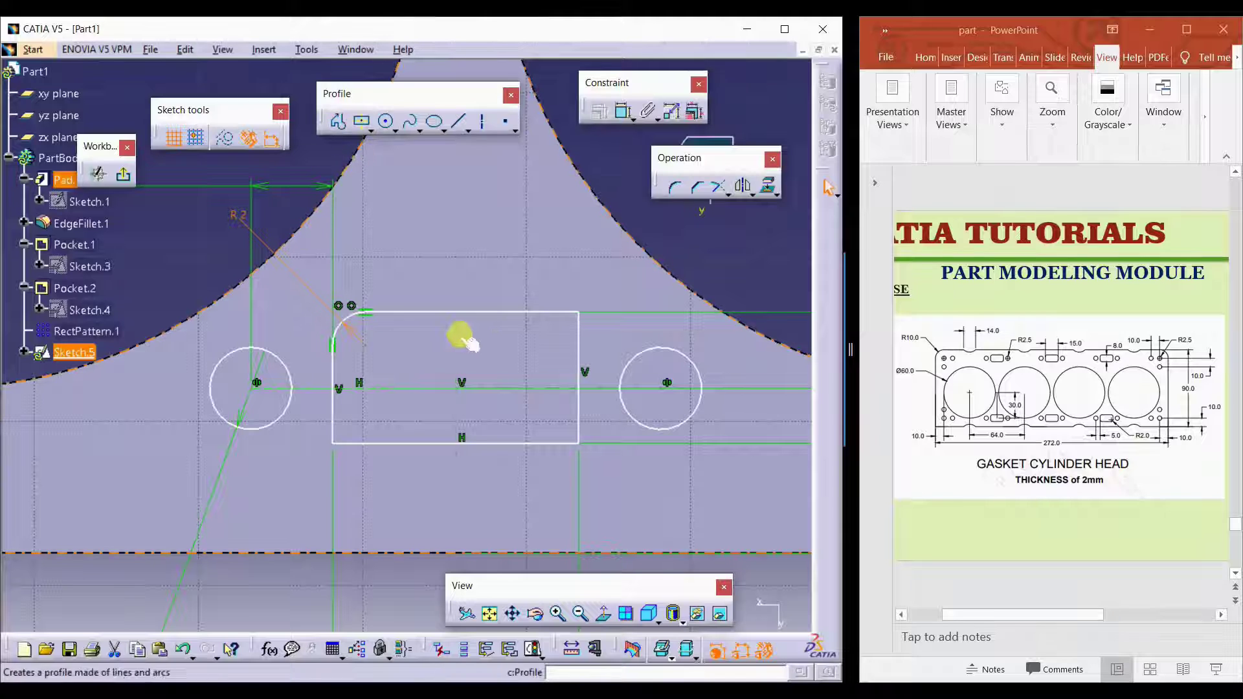
Step: Dimension the rectangle's left side to the vertical construction line through its middle and set the distance to 7.5 mm
drag(461, 301, 457, 369)
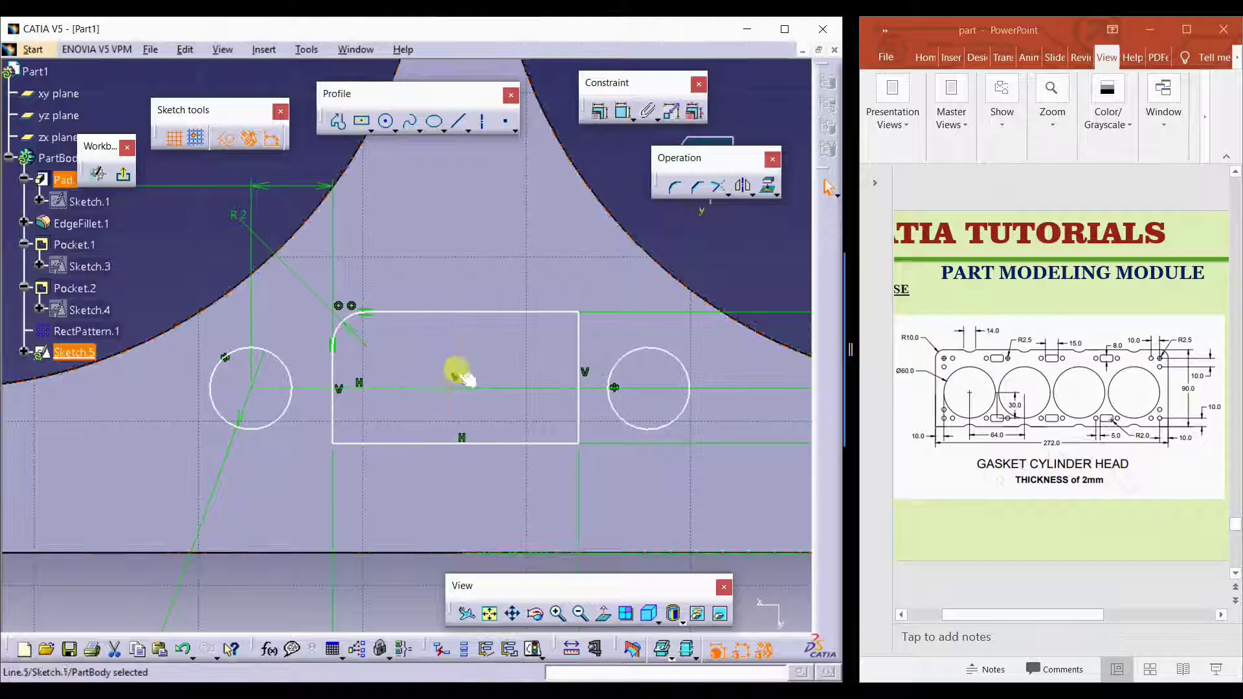
click(458, 461)
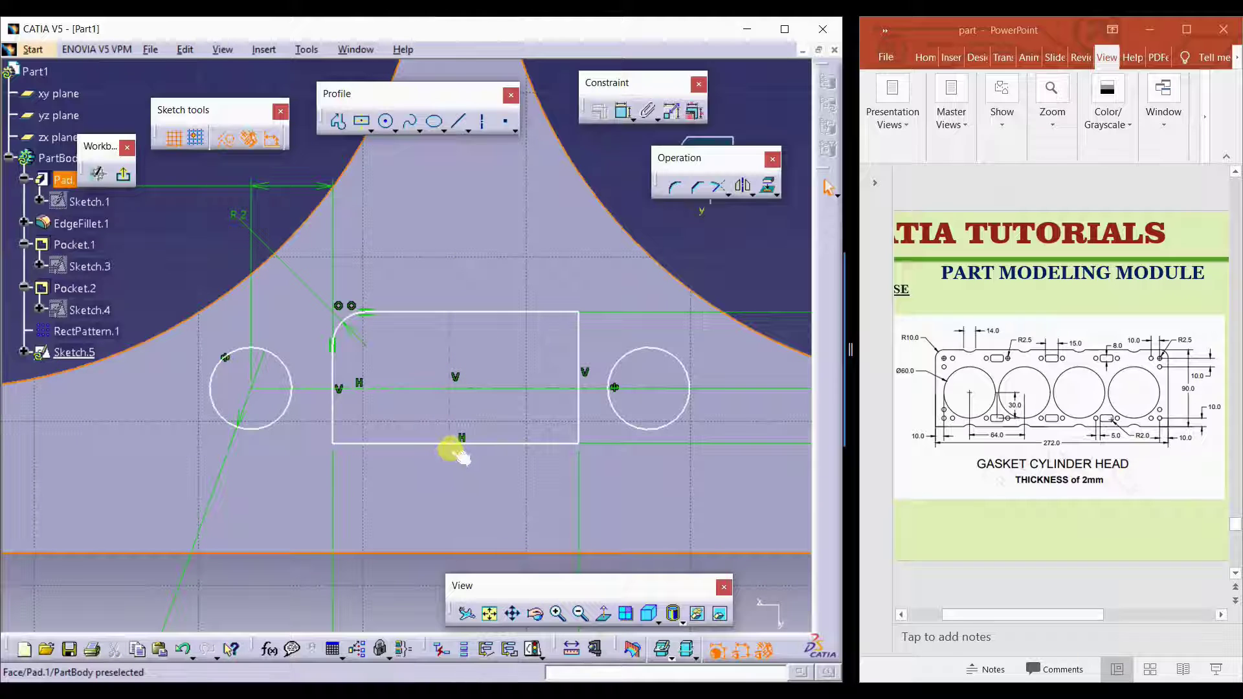
drag(444, 422, 456, 411)
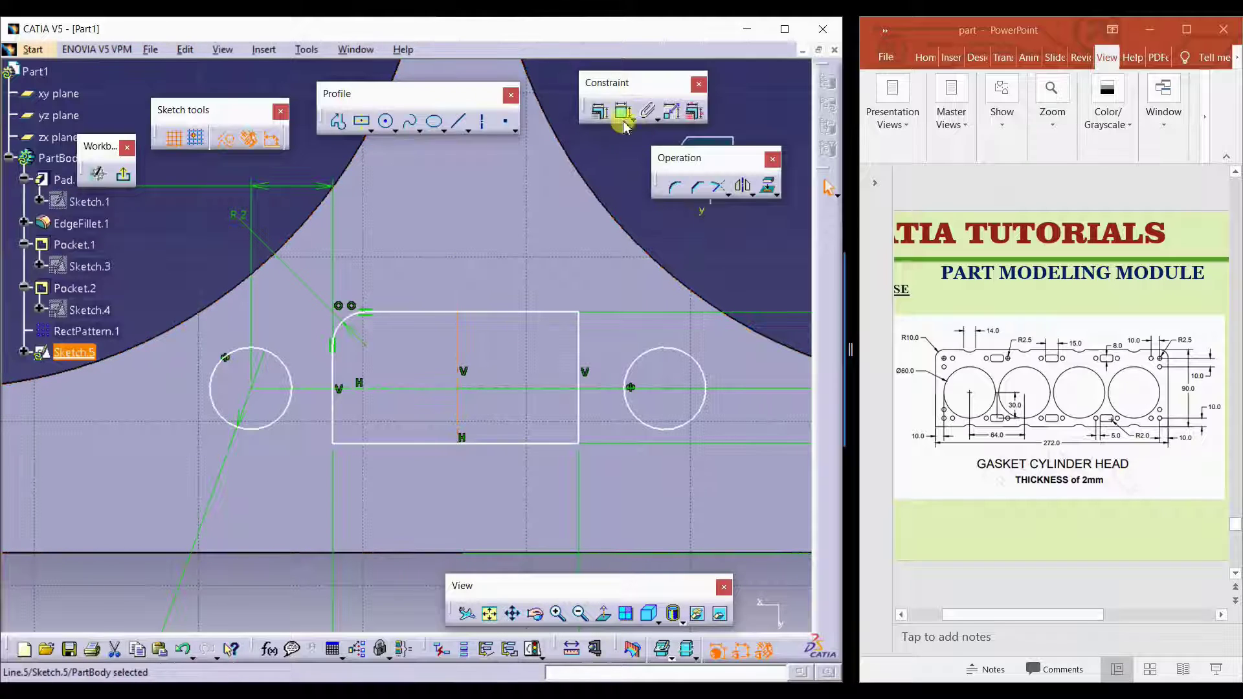
click(622, 115)
click(333, 410)
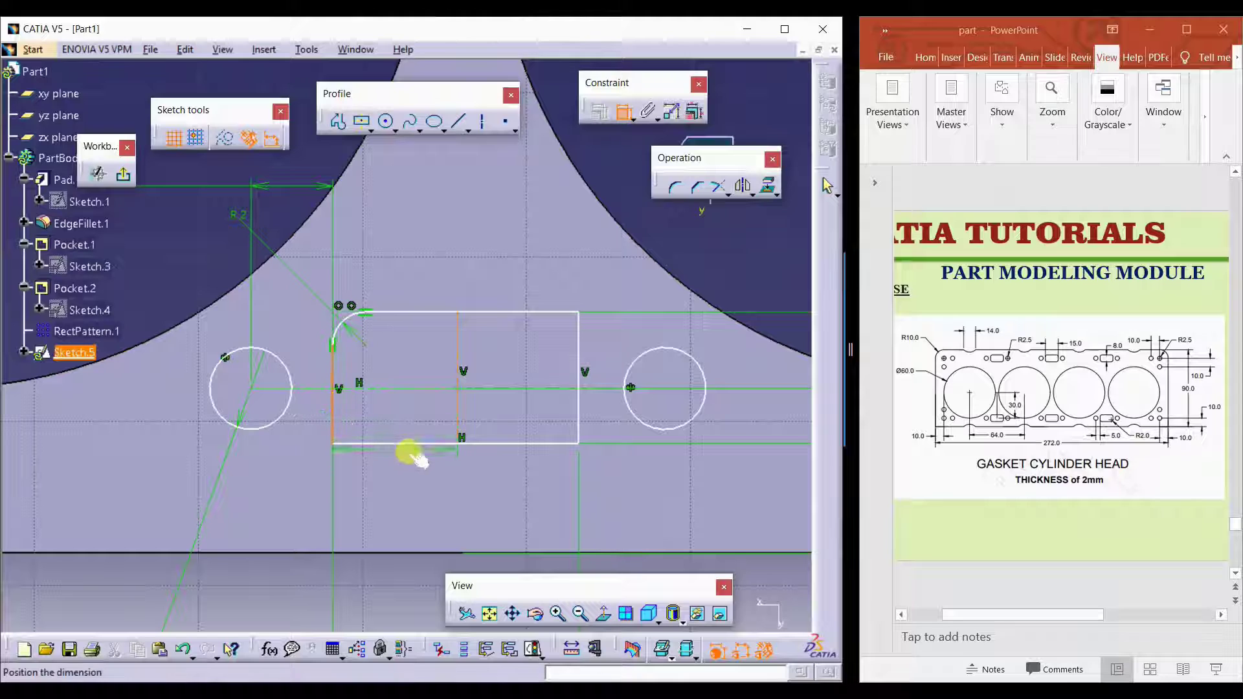
click(409, 471)
double_click(415, 468)
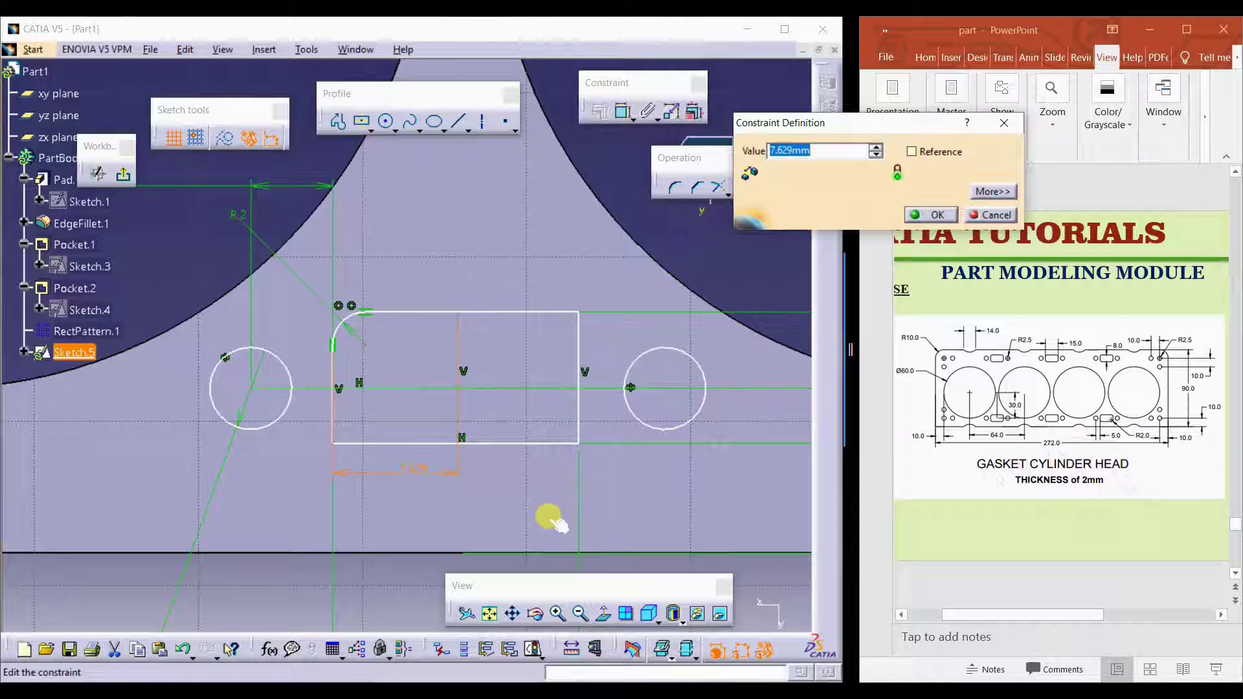
key(Return)
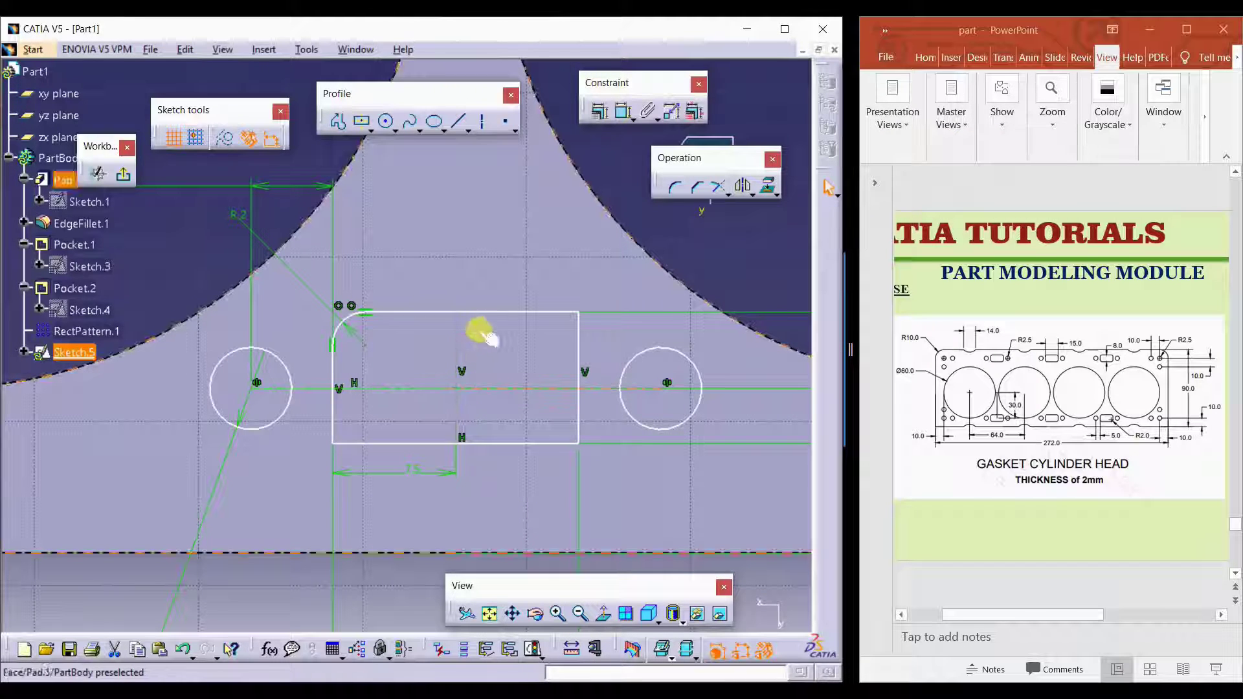
Step: Dimension the rectangle's upper side 4 mm from the horizontal centreline, and shift the slot profile slightly toward the left bore
mouse_move(491, 311)
mouse_down()
mouse_move(477, 331)
mouse_move(487, 302)
mouse_move(486, 332)
mouse_move(490, 317)
mouse_up()
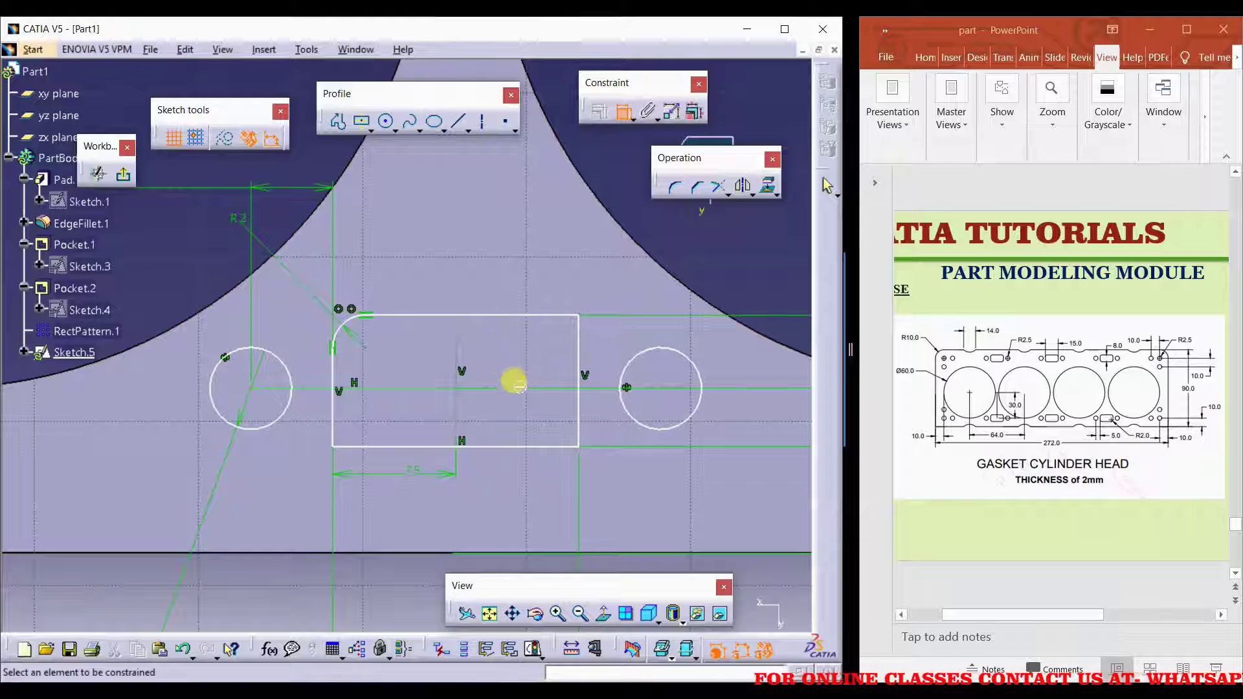
click(508, 315)
click(518, 315)
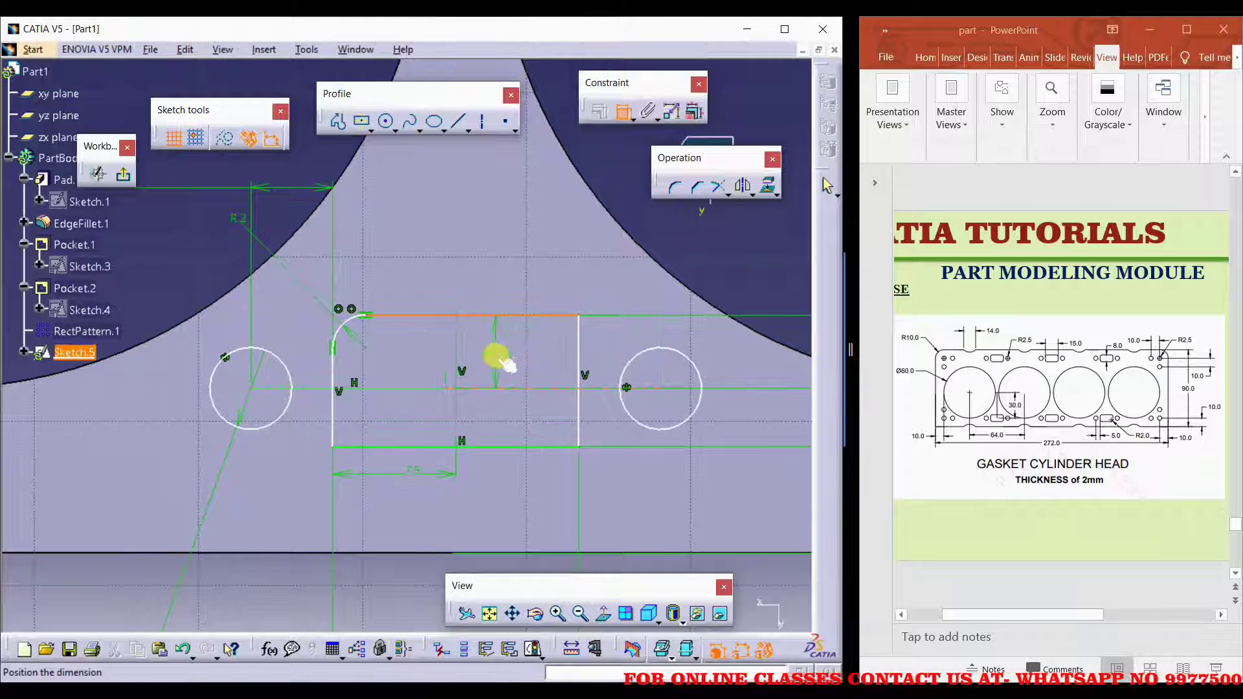
click(498, 357)
double_click(496, 352)
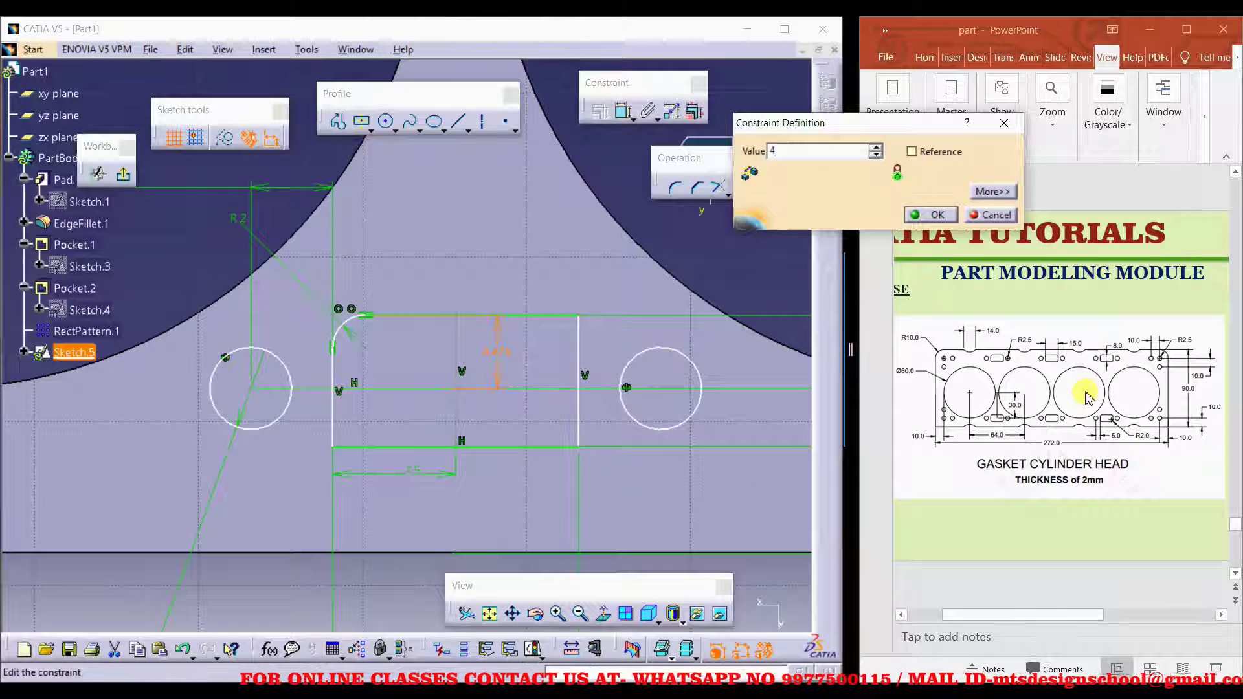
key(Return)
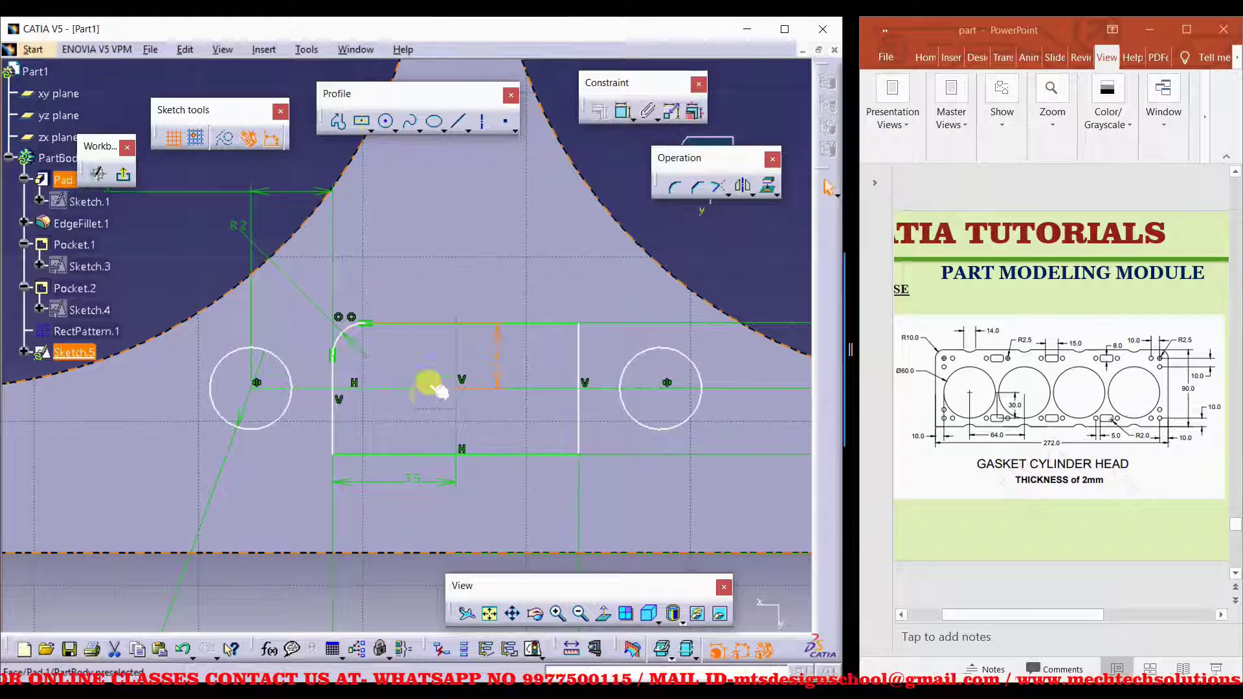
mouse_move(460, 356)
mouse_down()
mouse_move(402, 332)
mouse_move(448, 355)
mouse_up()
mouse_move(440, 421)
mouse_down()
mouse_move(429, 402)
mouse_move(457, 453)
mouse_move(438, 425)
mouse_up()
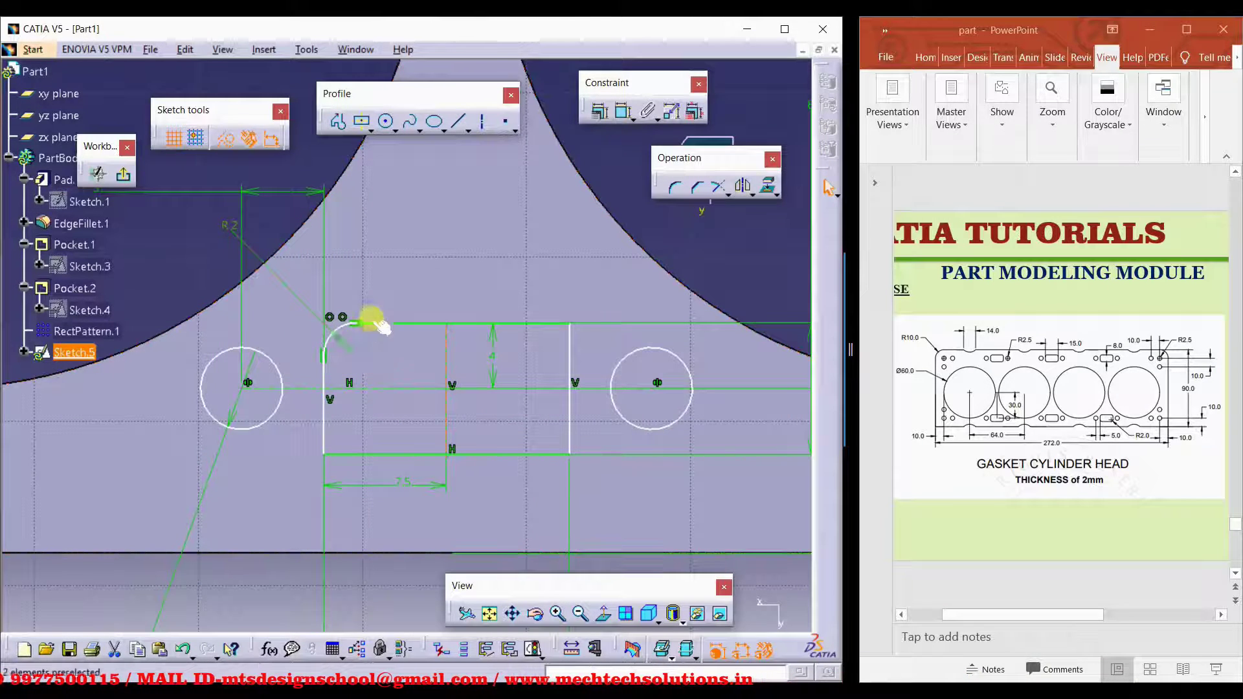
Step: Round the rectangle's upper-right corner and set its radius to 2 mm
click(675, 187)
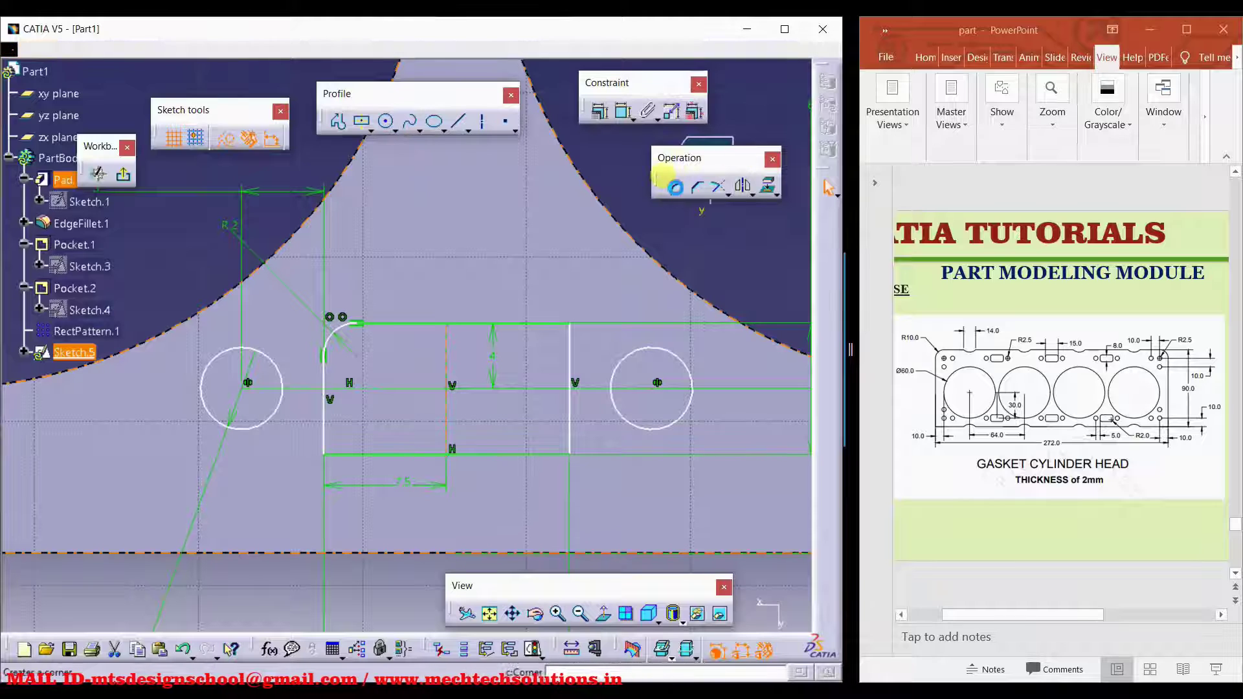
click(565, 328)
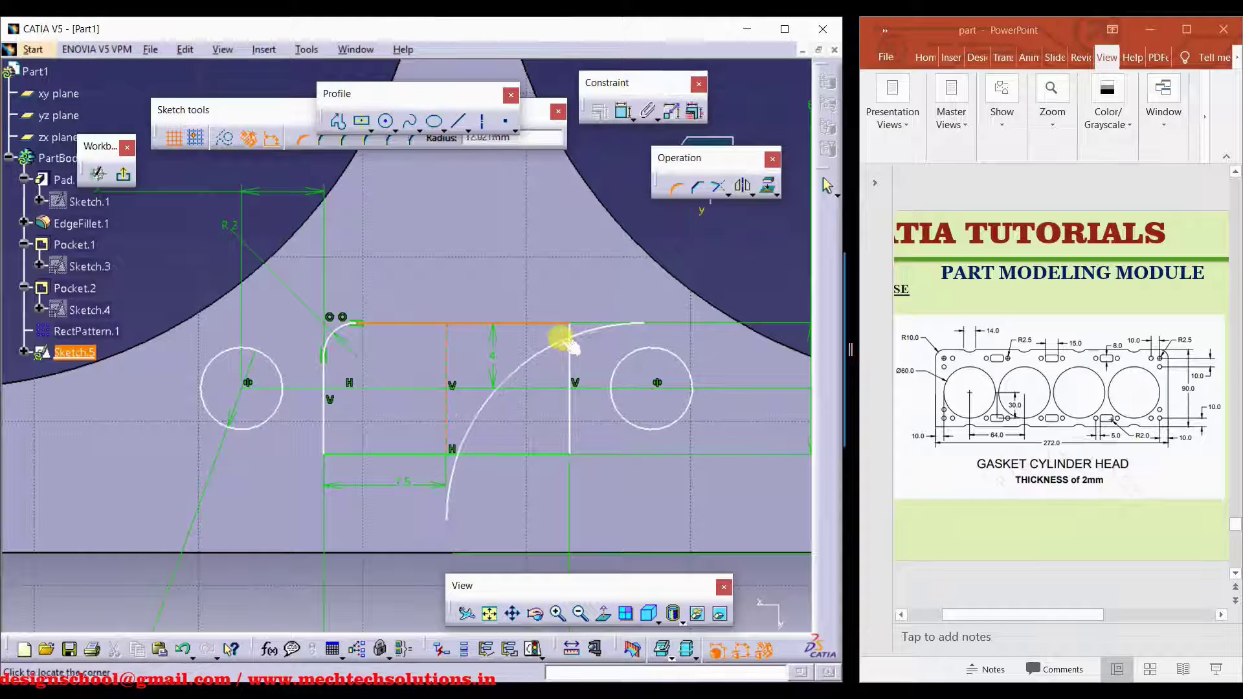
key(Escape)
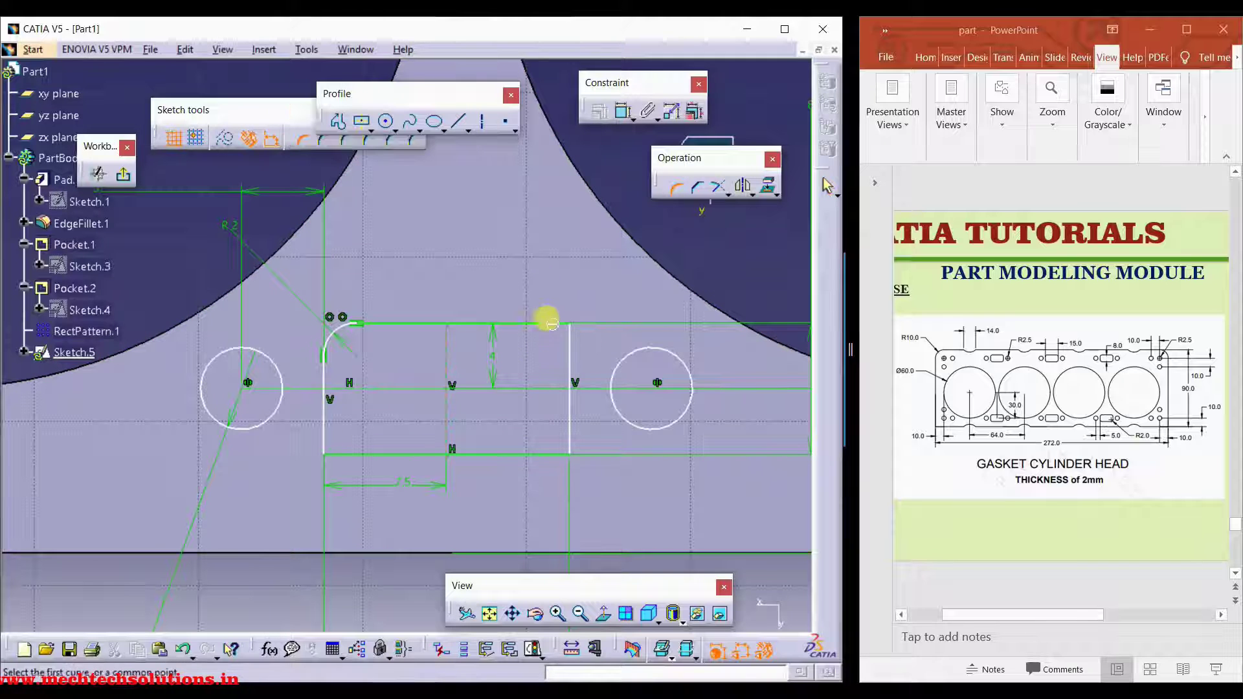
click(569, 344)
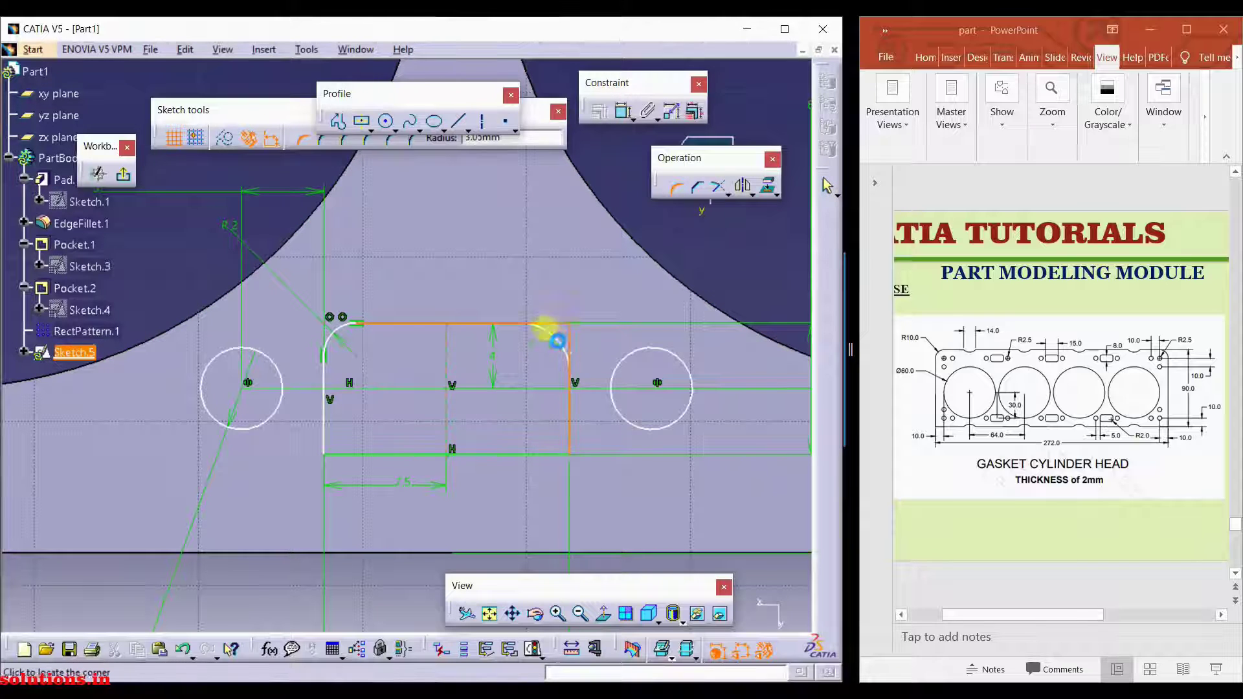
click(556, 346)
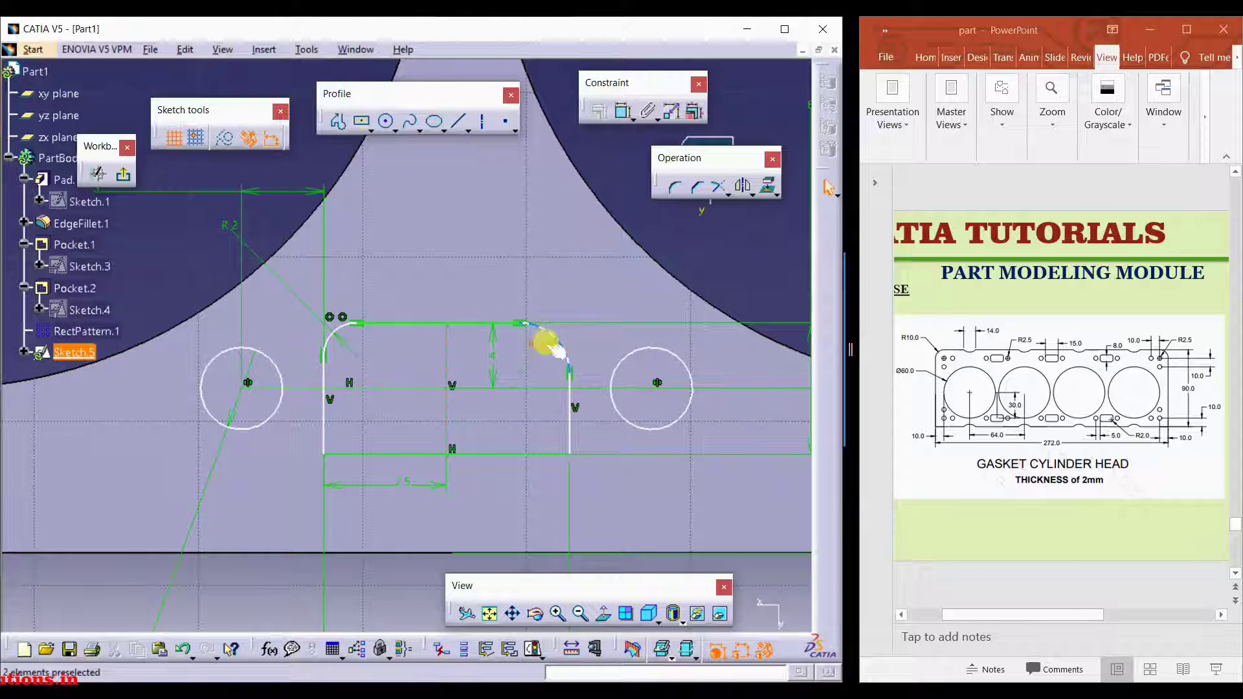
double_click(586, 295)
text(2)
key(Return)
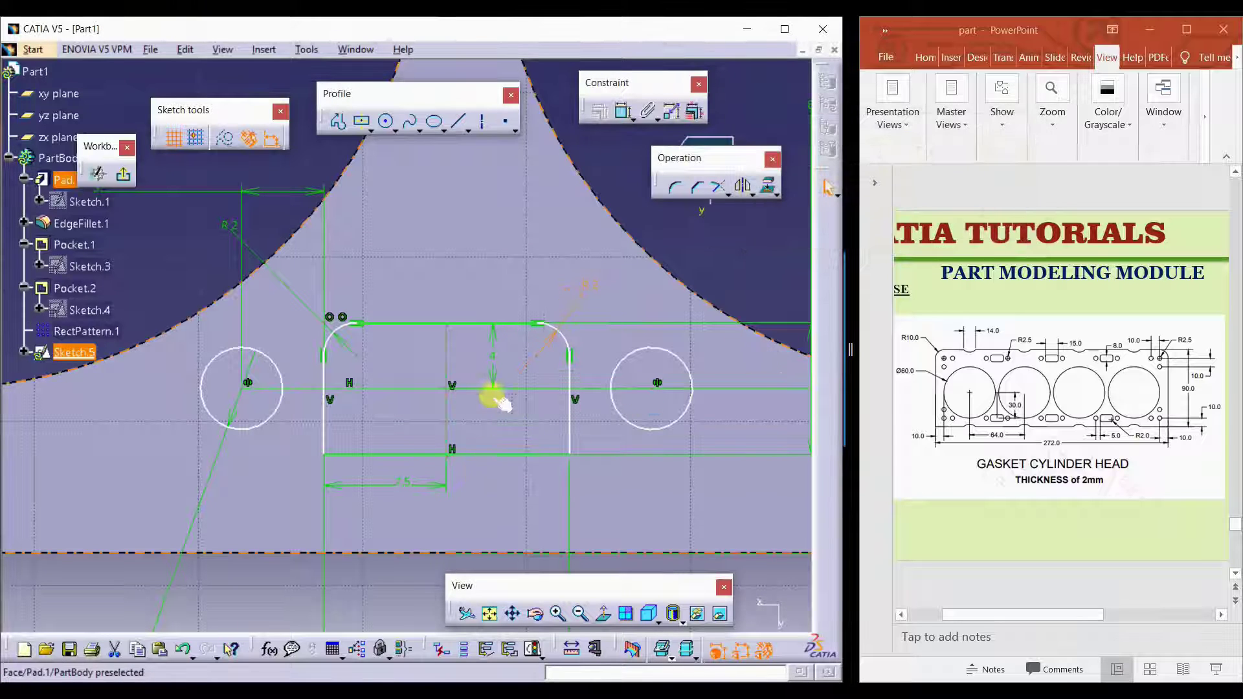
Step: Mirror the two upper corner arcs about the horizontal centreline
click(566, 344)
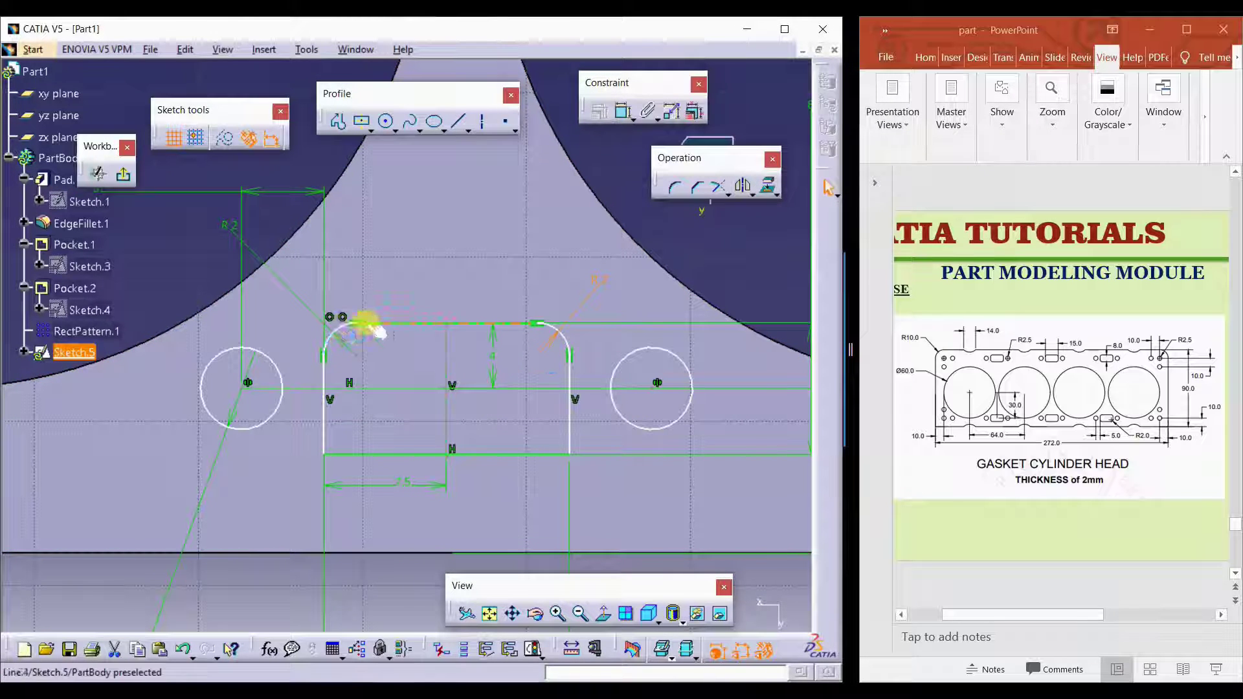
click(345, 331)
ctrl+click(555, 329)
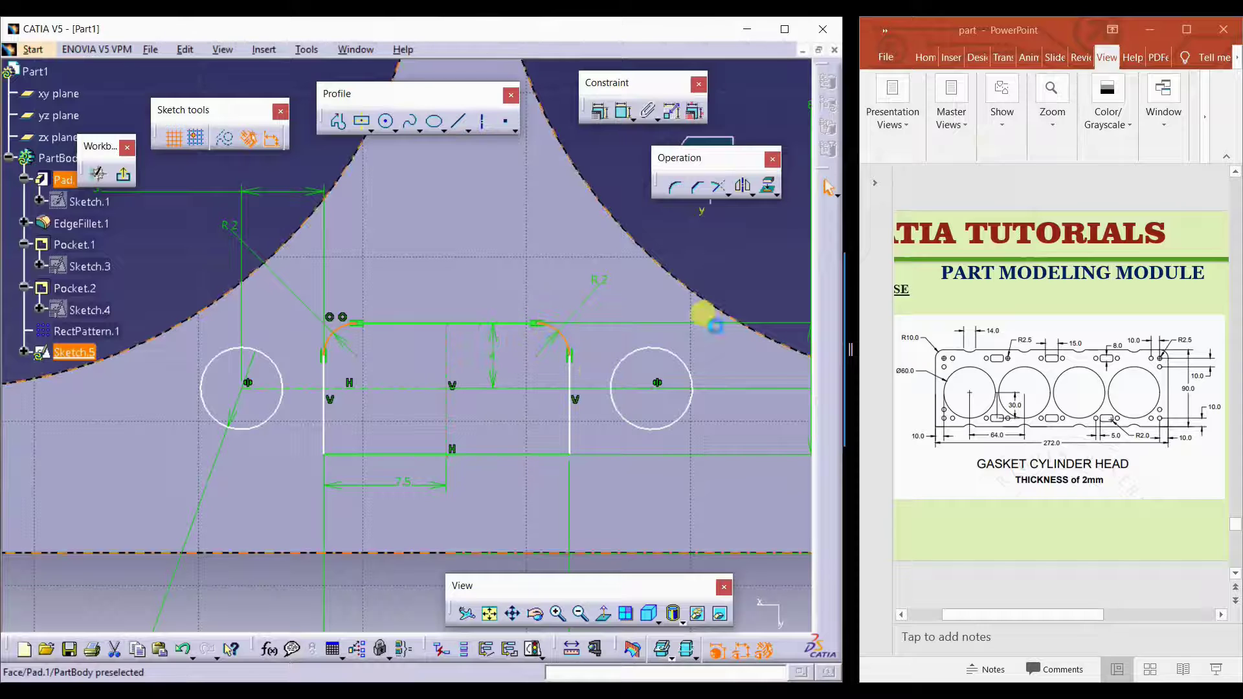
click(748, 186)
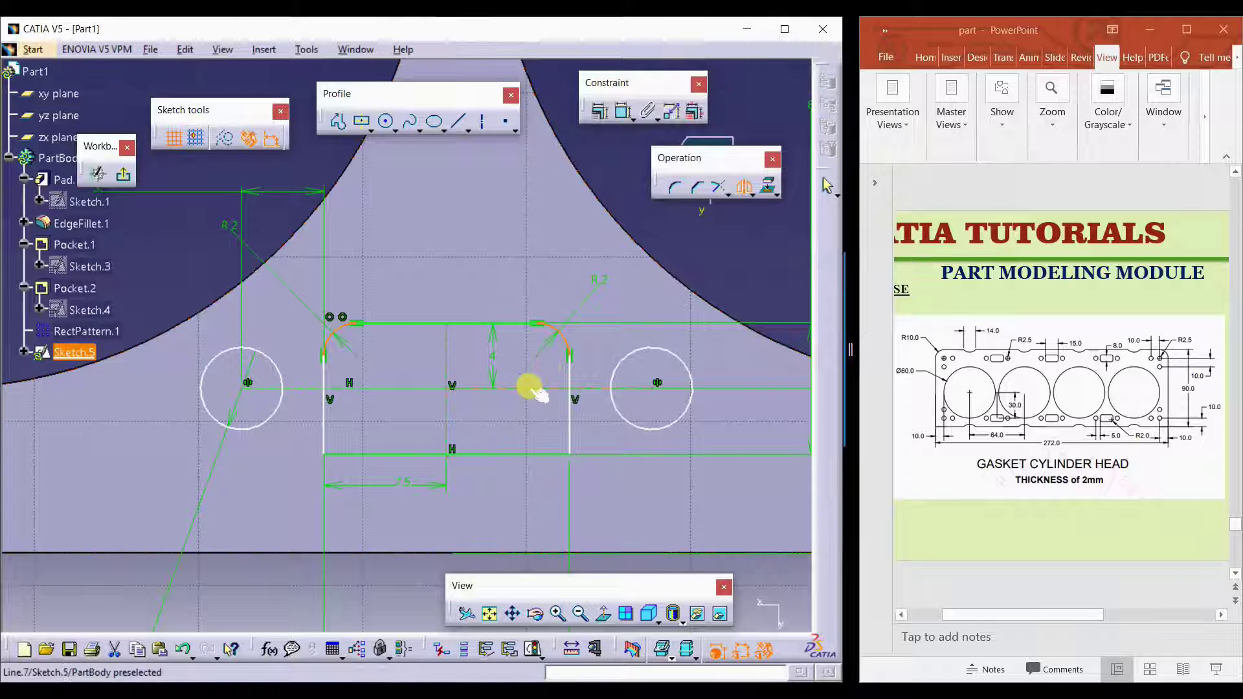
click(525, 388)
middle_drag(502, 420, 608, 259)
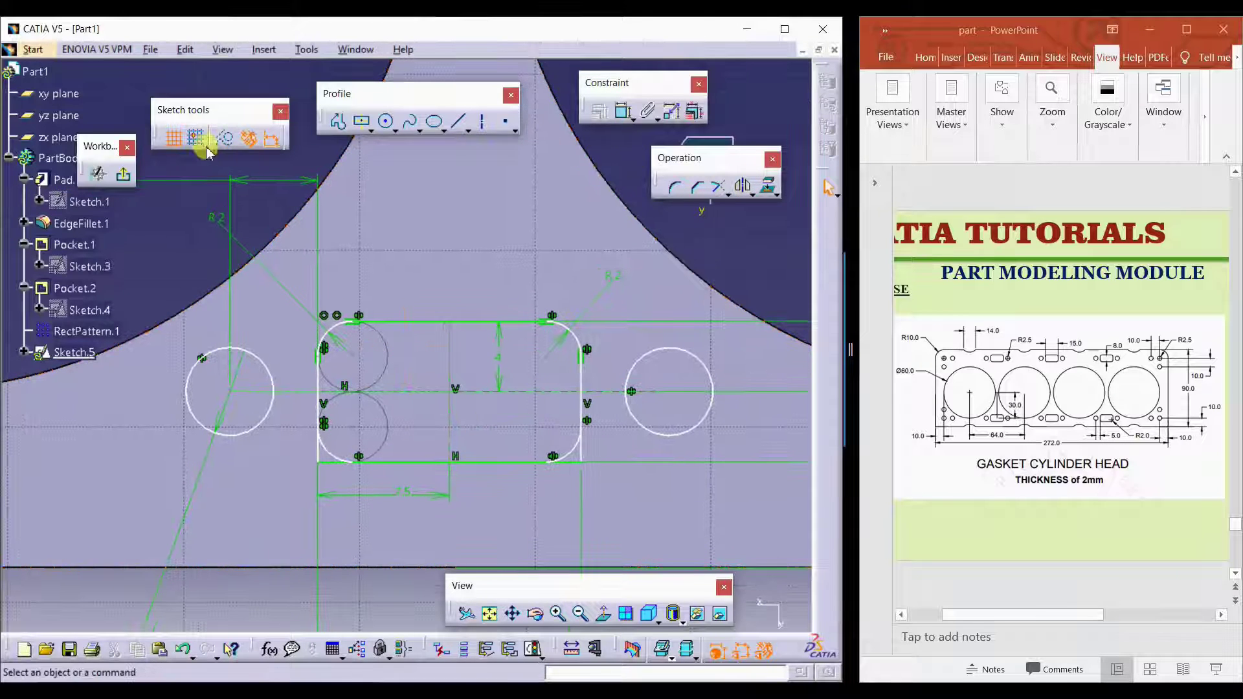
Step: Quick-trim the line ends projecting past the two lower corner arcs, accepting conversion of the length constraint into a distance
click(728, 193)
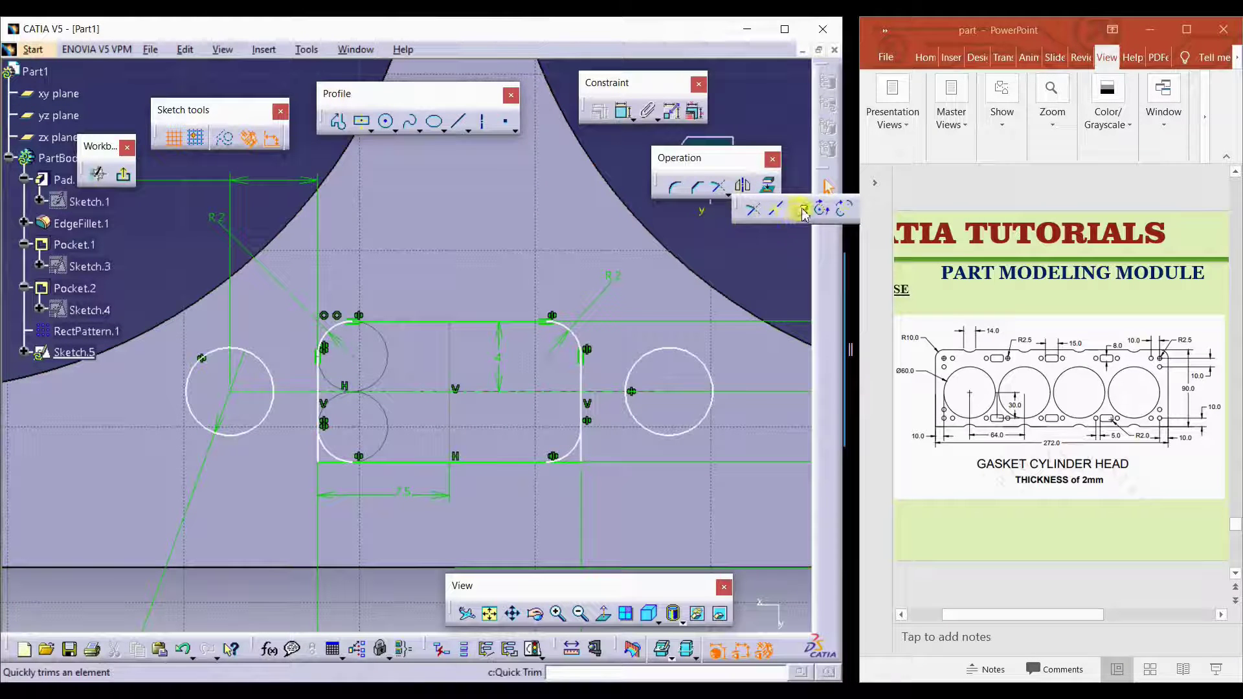
click(803, 211)
click(580, 462)
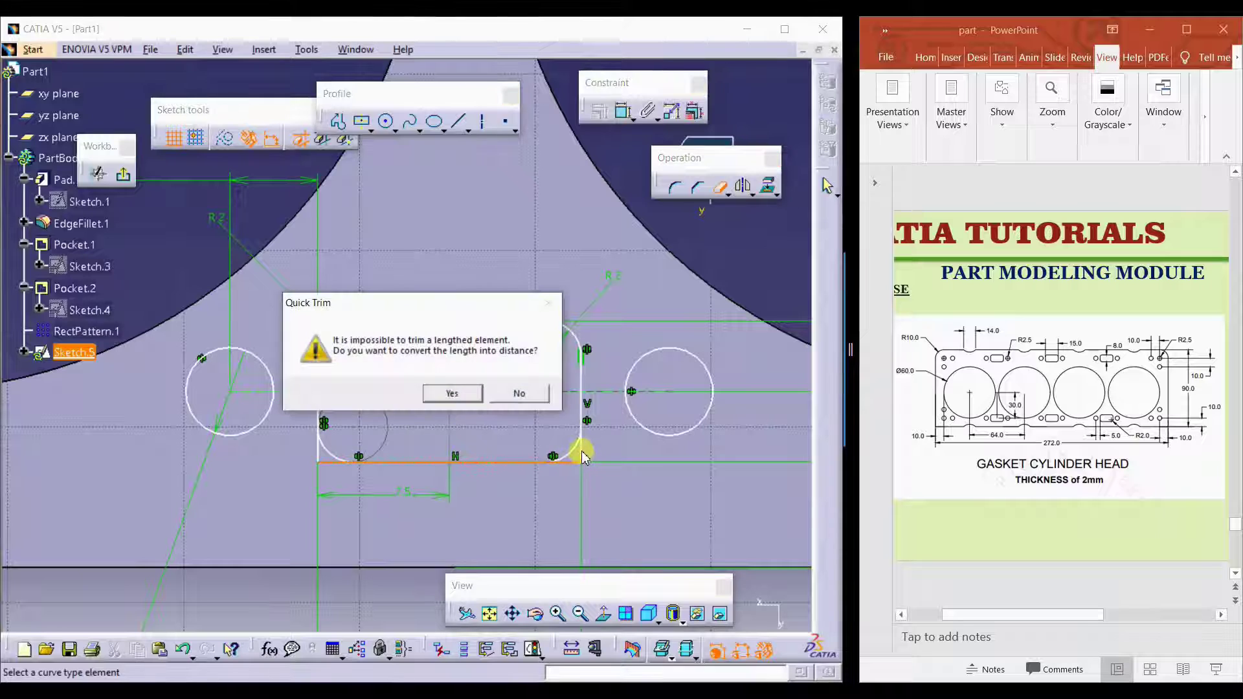
click(451, 392)
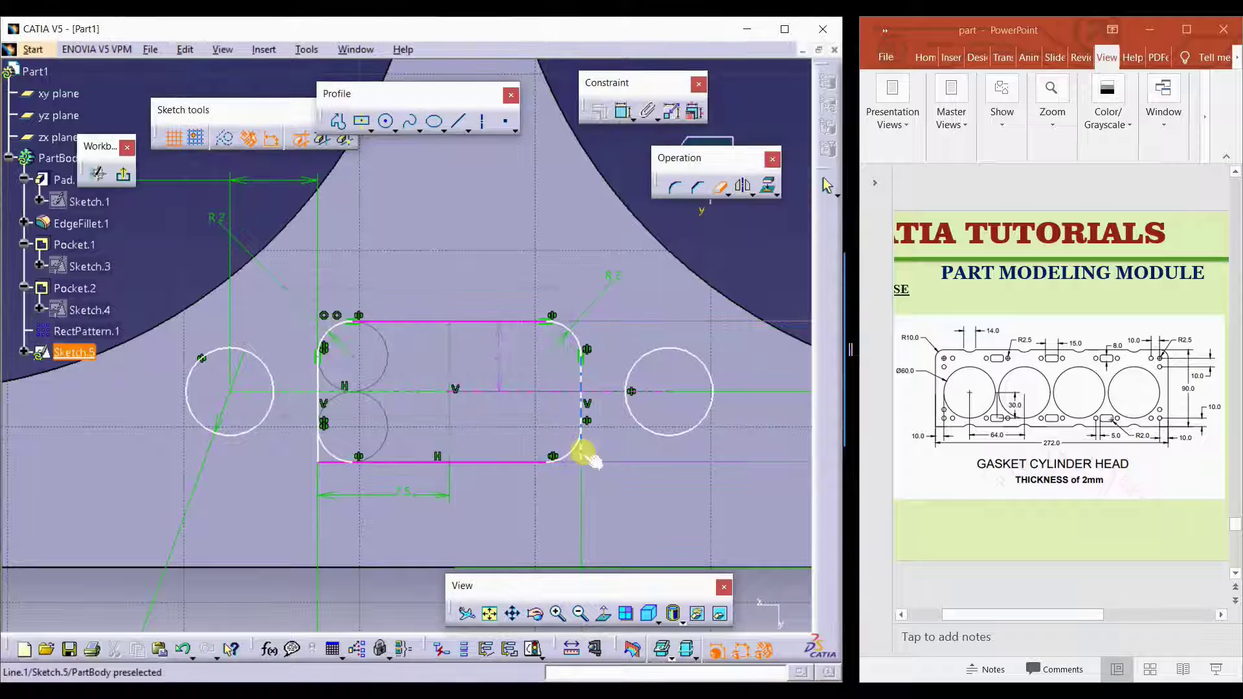
click(583, 453)
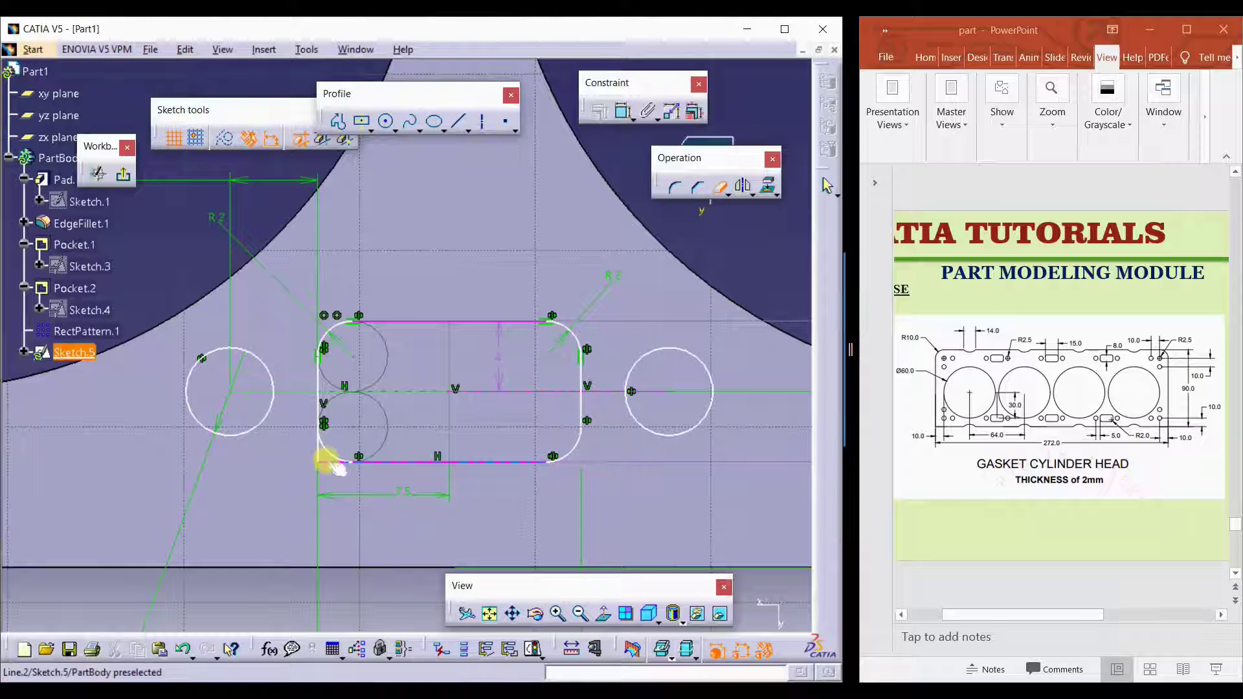
click(318, 443)
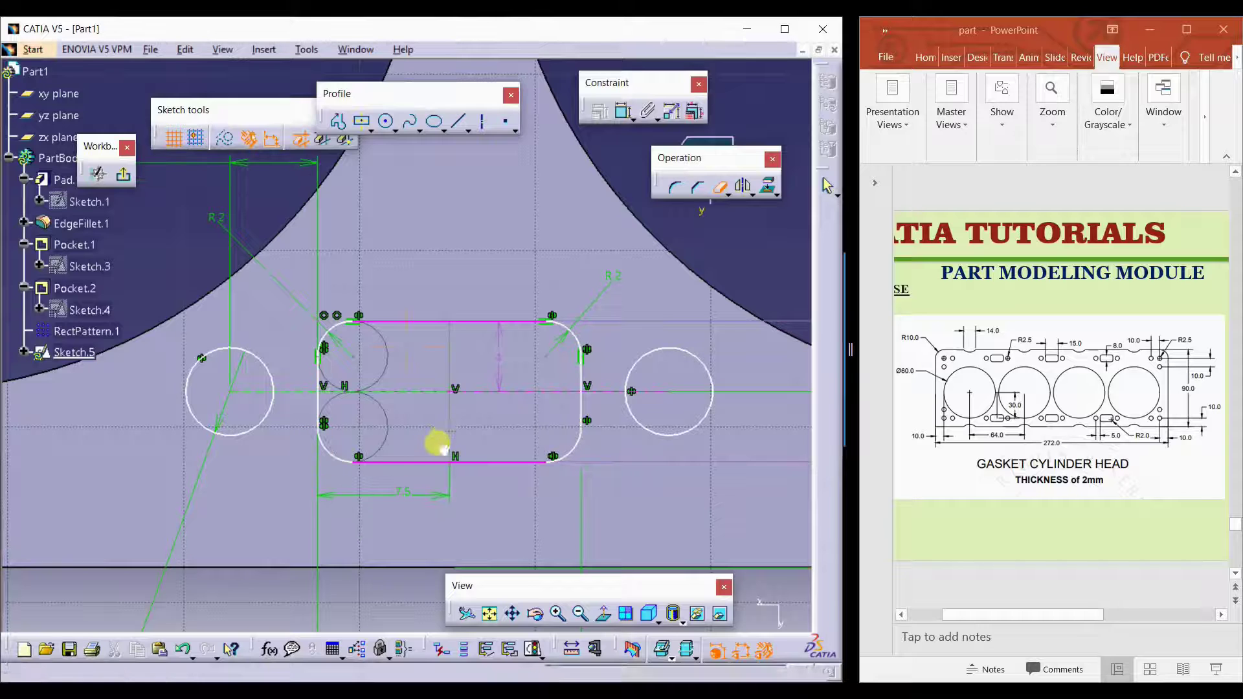
mouse_move(437, 447)
middle_down()
mouse_move(435, 466)
mouse_move(405, 444)
mouse_move(405, 477)
mouse_move(408, 443)
mouse_move(417, 472)
middle_up()
key(Escape)
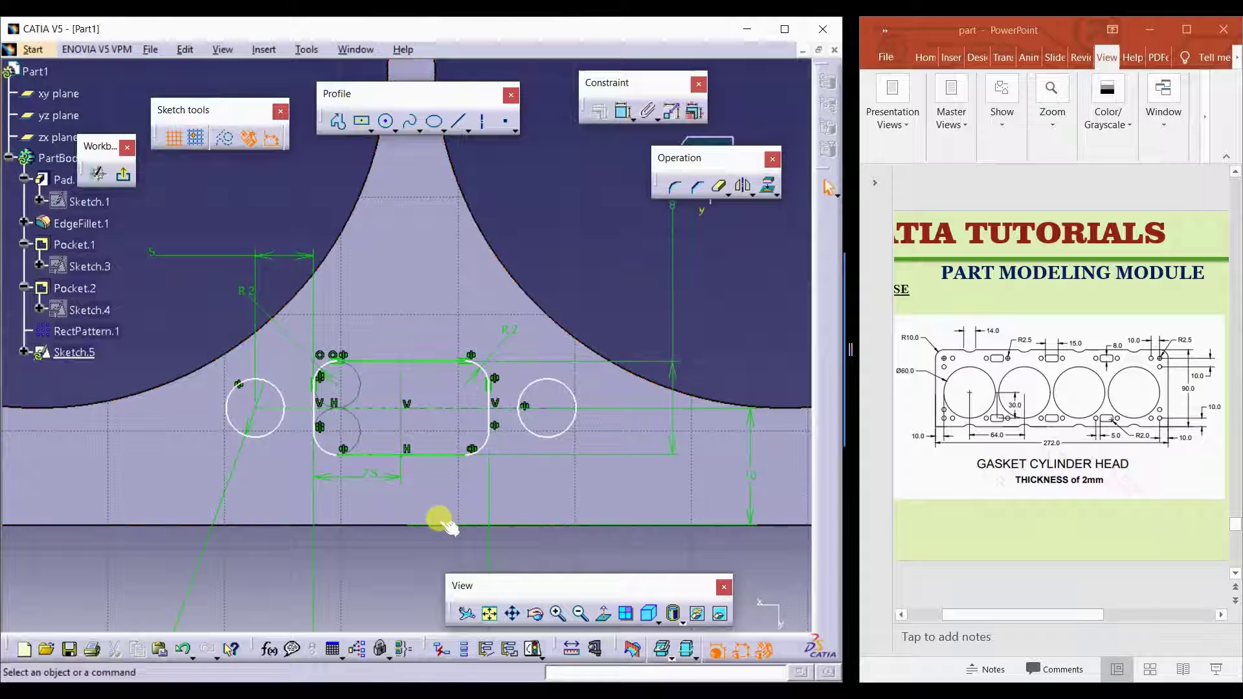
Step: Delete the existing overall length dimension below the slot
middle_drag(522, 410, 555, 407)
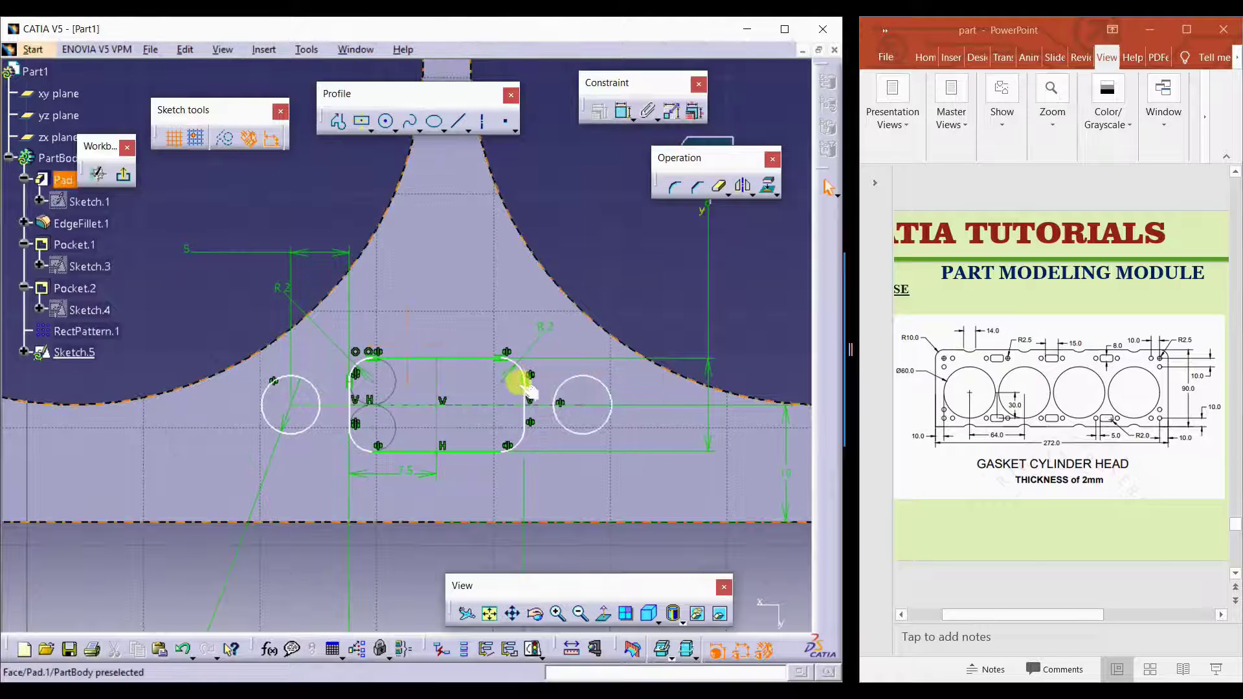
mouse_move(515, 373)
mouse_down()
mouse_move(560, 373)
mouse_move(502, 374)
mouse_move(519, 373)
mouse_up()
mouse_move(553, 480)
middle_down()
mouse_move(546, 414)
mouse_move(561, 373)
middle_up()
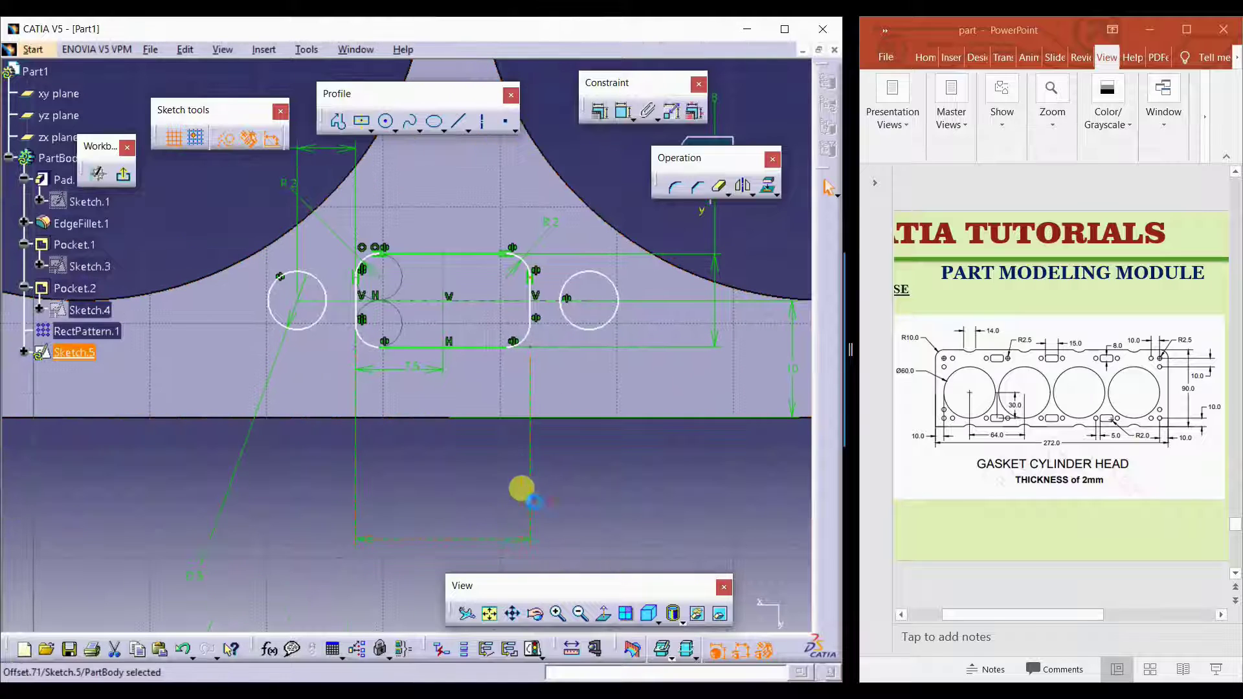
key(Delete)
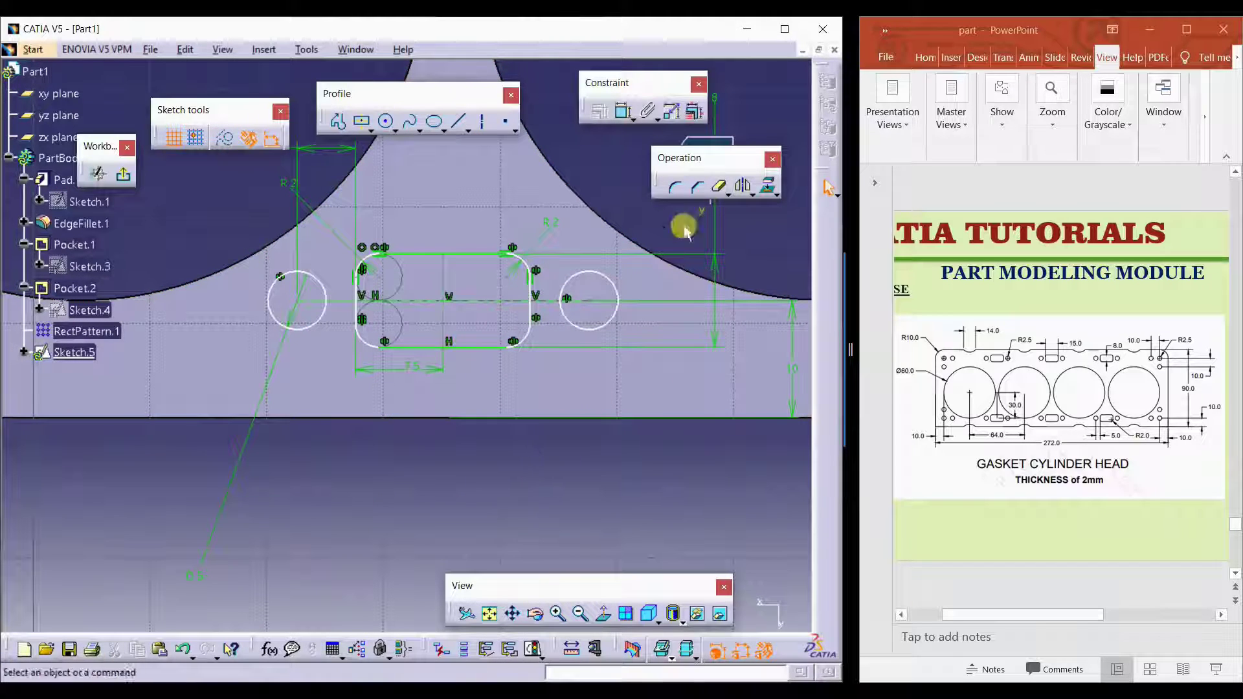
Step: Dimension the slot between its two vertical sides and set the overall length to 15 mm
click(622, 112)
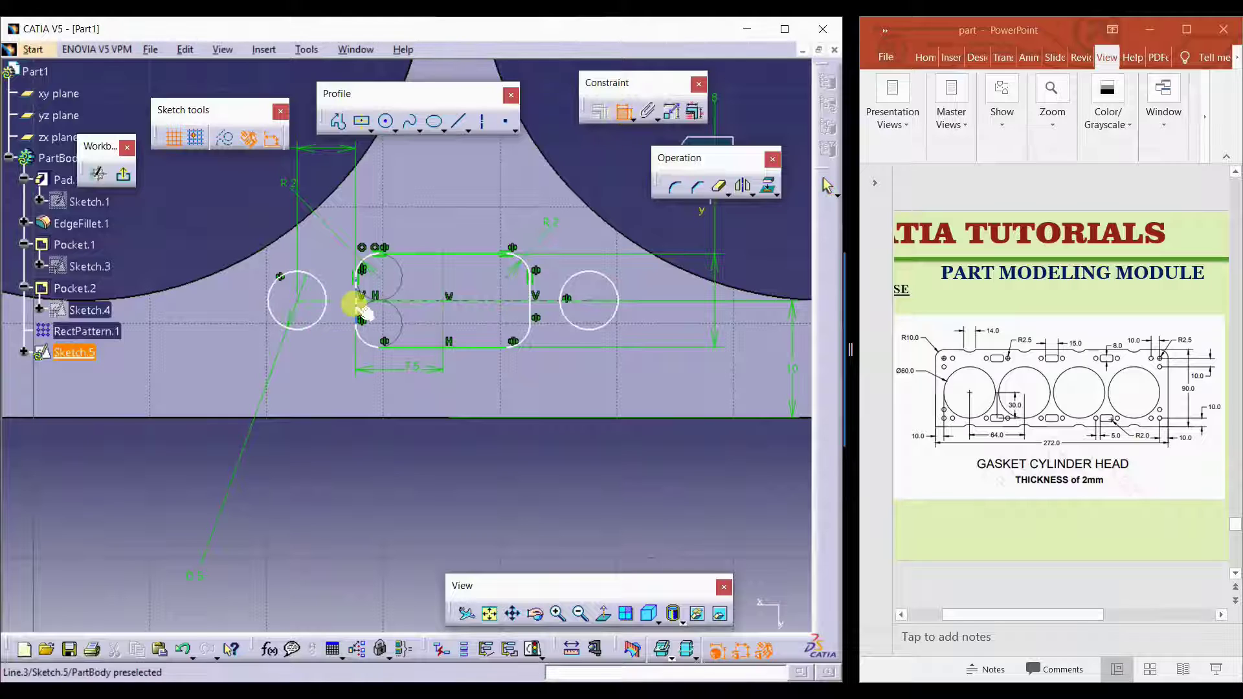
click(357, 304)
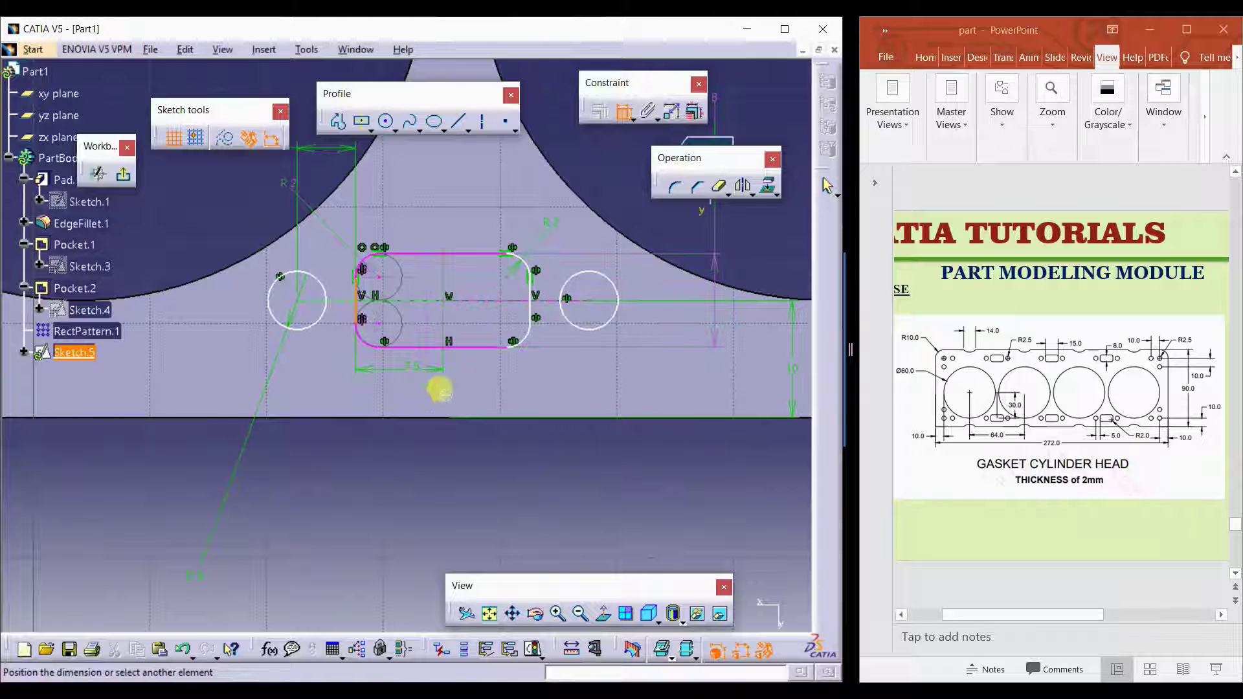
click(532, 310)
click(408, 442)
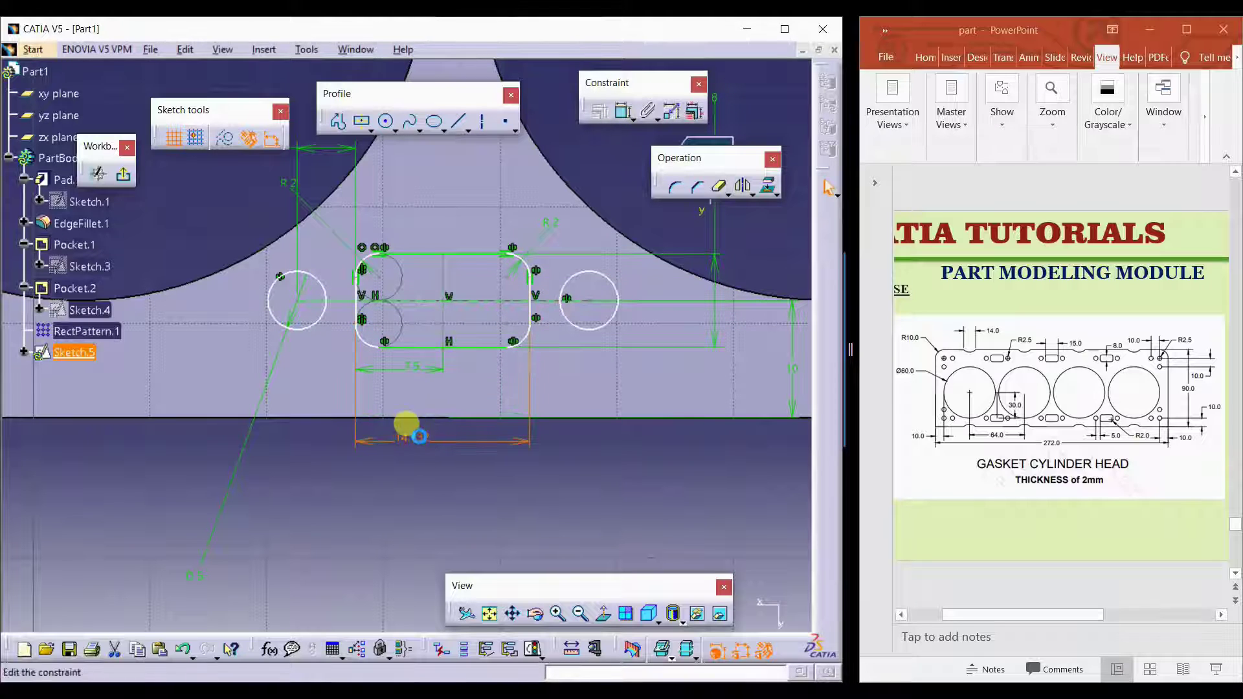
double_click(408, 434)
key(Return)
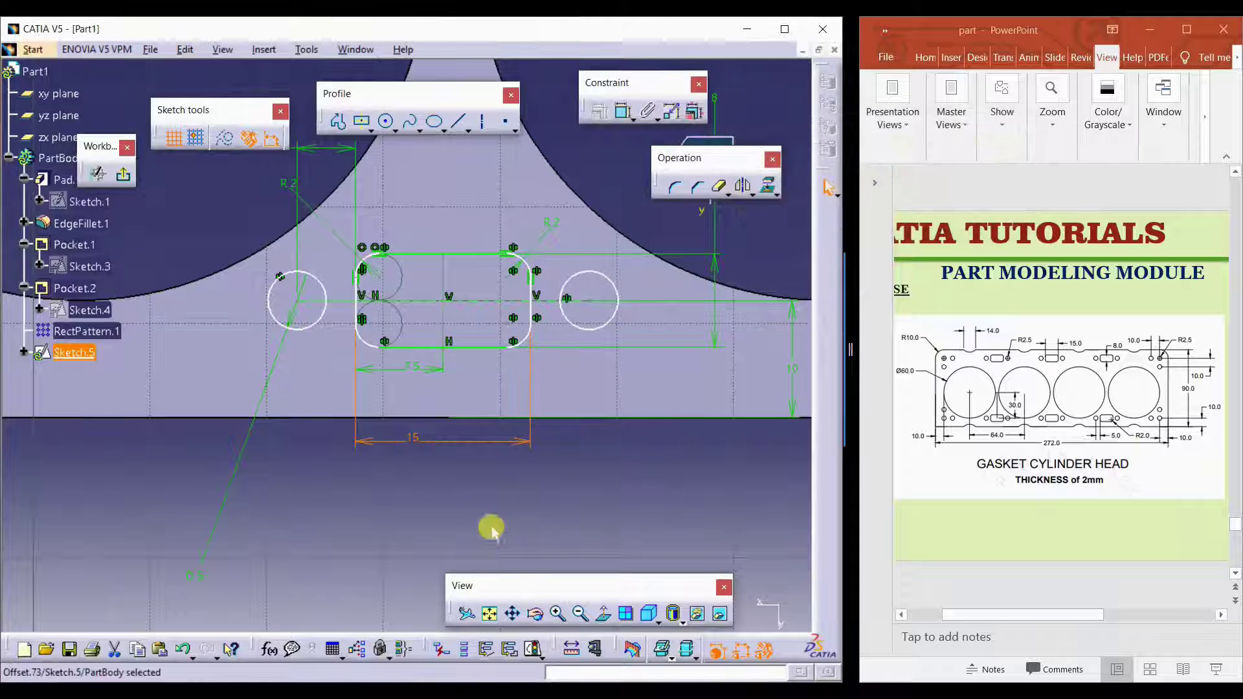
mouse_move(488, 527)
middle_down()
mouse_move(498, 446)
mouse_move(498, 509)
middle_up()
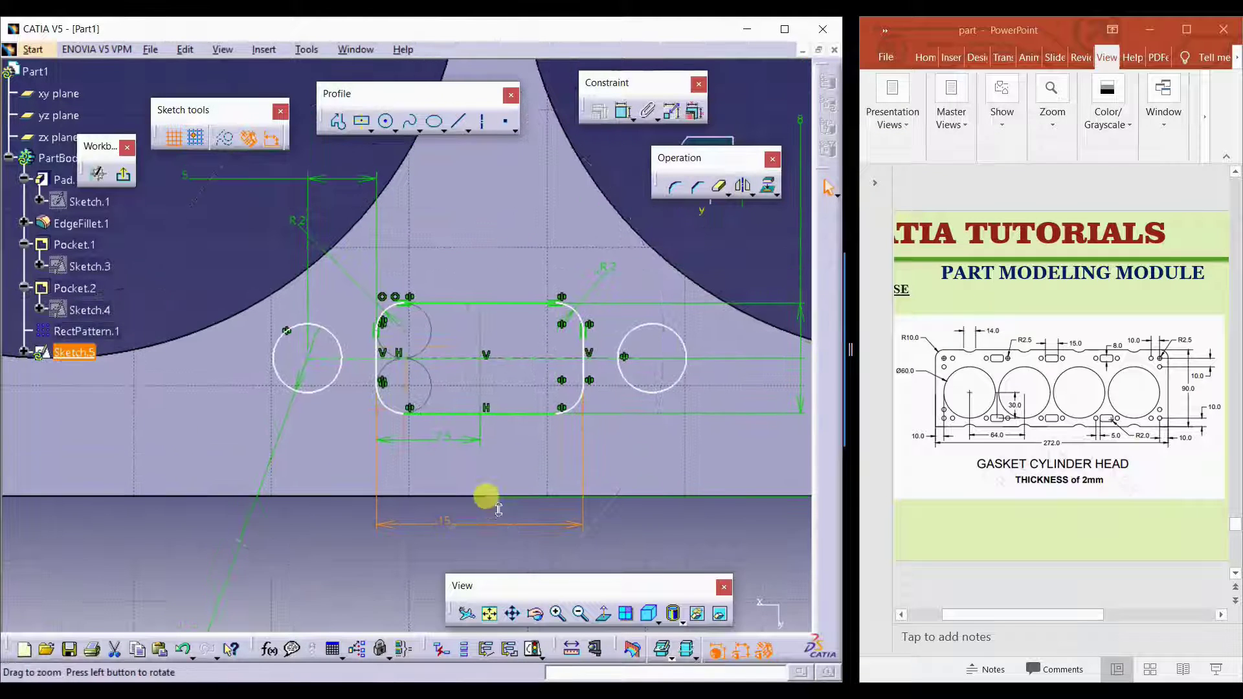
Step: Move the R2 dimension label farther from the slot's upper-right corner
click(589, 274)
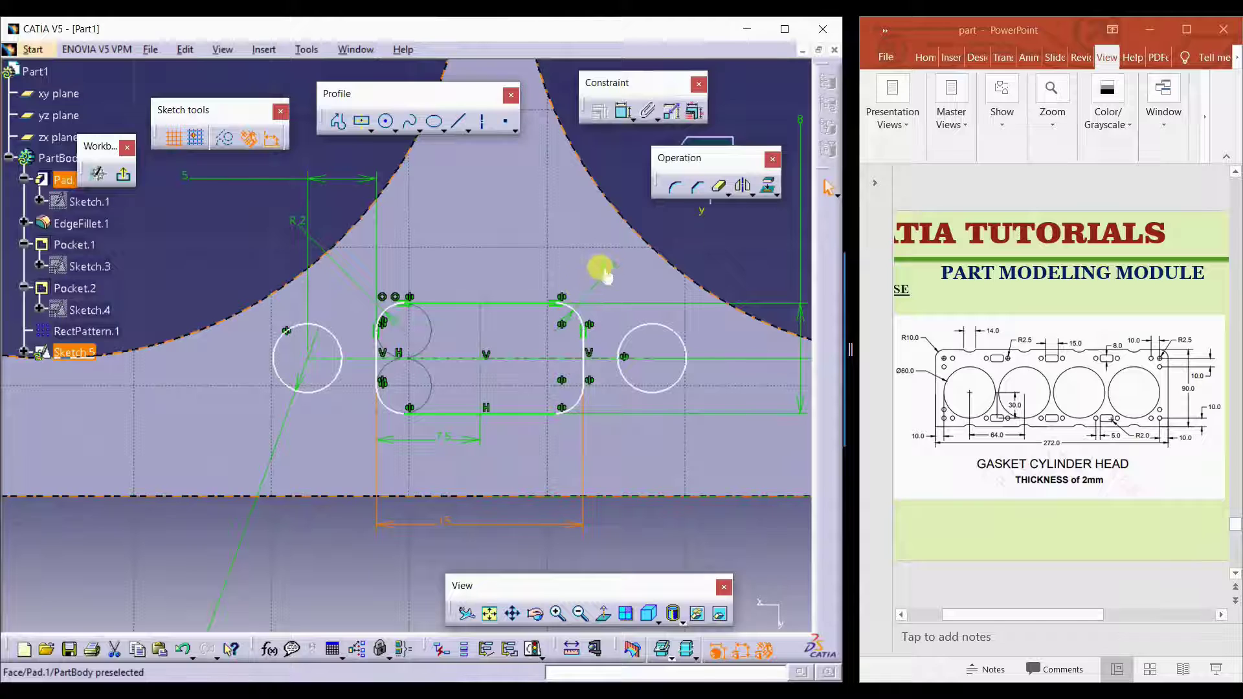
middle_drag(647, 244, 585, 356)
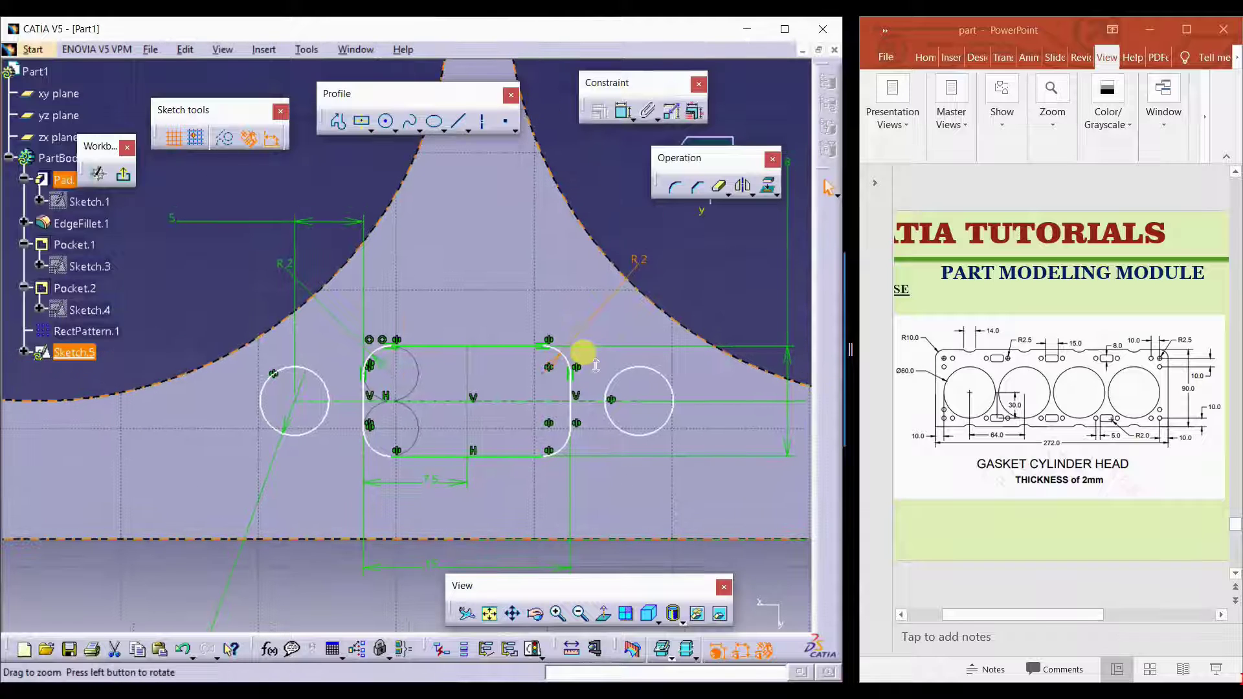
mouse_move(480, 345)
mouse_down()
mouse_move(530, 336)
mouse_move(422, 337)
mouse_move(453, 398)
mouse_move(507, 387)
mouse_up()
mouse_move(610, 374)
mouse_down()
mouse_move(569, 353)
mouse_move(638, 369)
mouse_move(596, 368)
mouse_up()
middle_drag(588, 365, 557, 462)
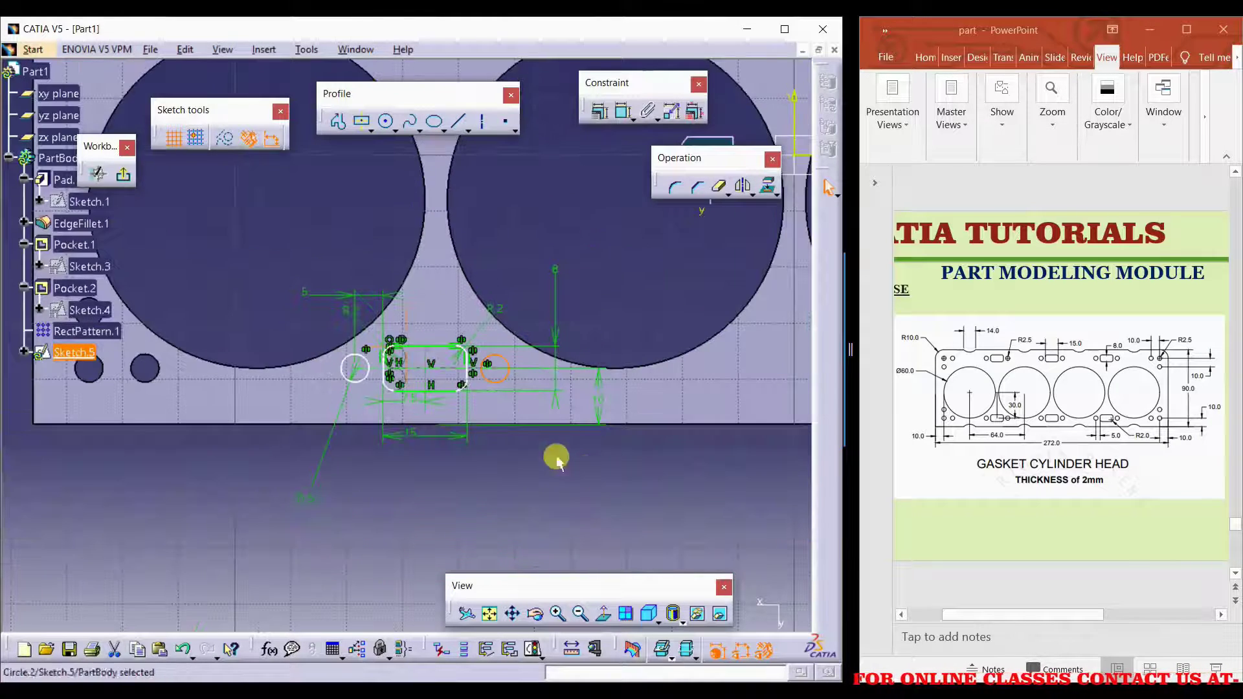
mouse_move(481, 417)
middle_down()
mouse_move(544, 433)
mouse_move(542, 463)
middle_up()
middle_drag(478, 231, 466, 313)
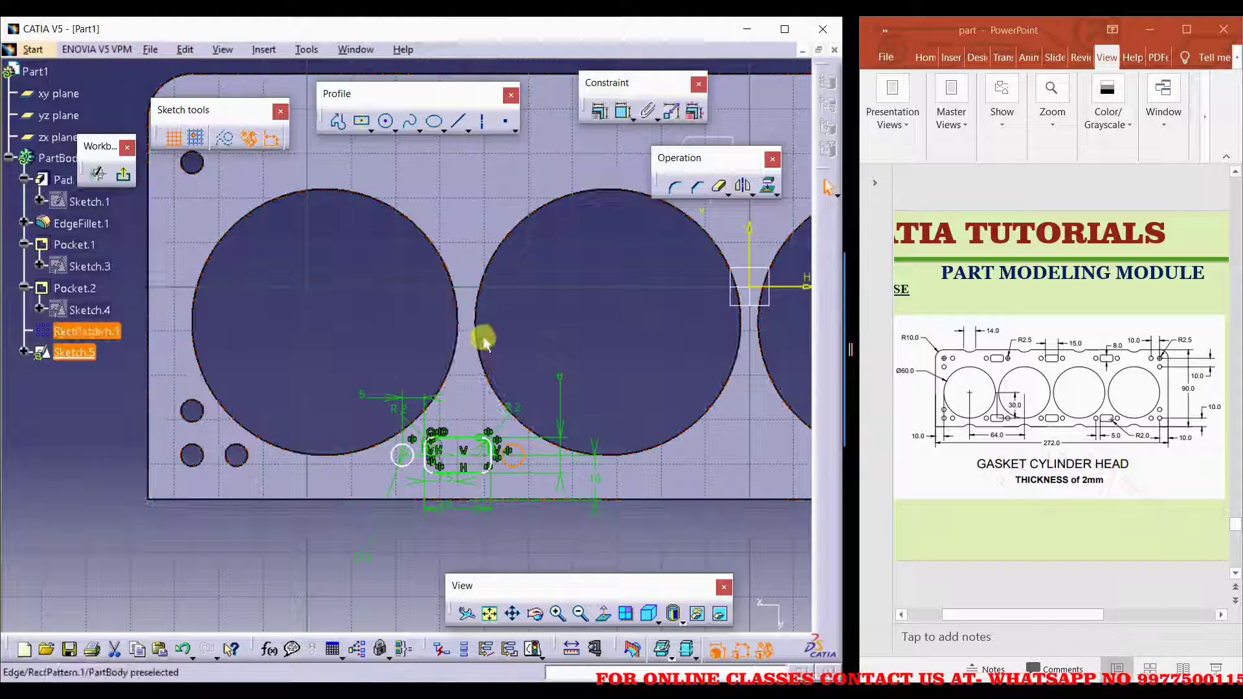
click(456, 317)
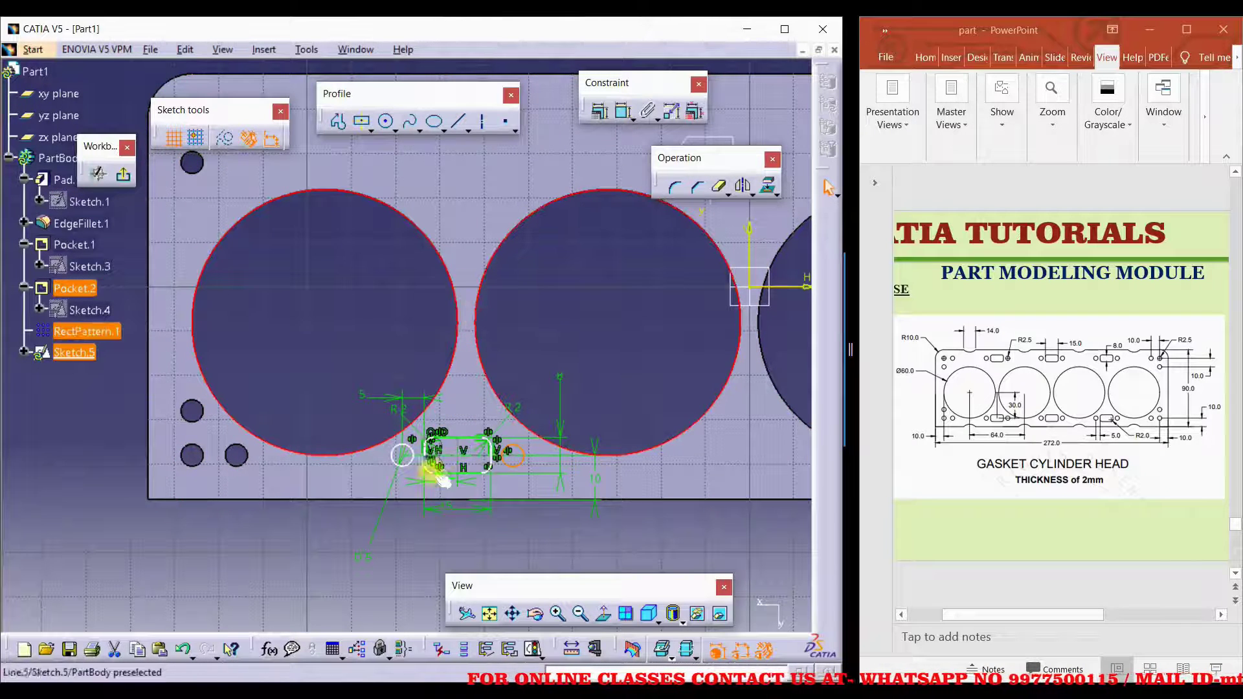
ctrl+click(458, 458)
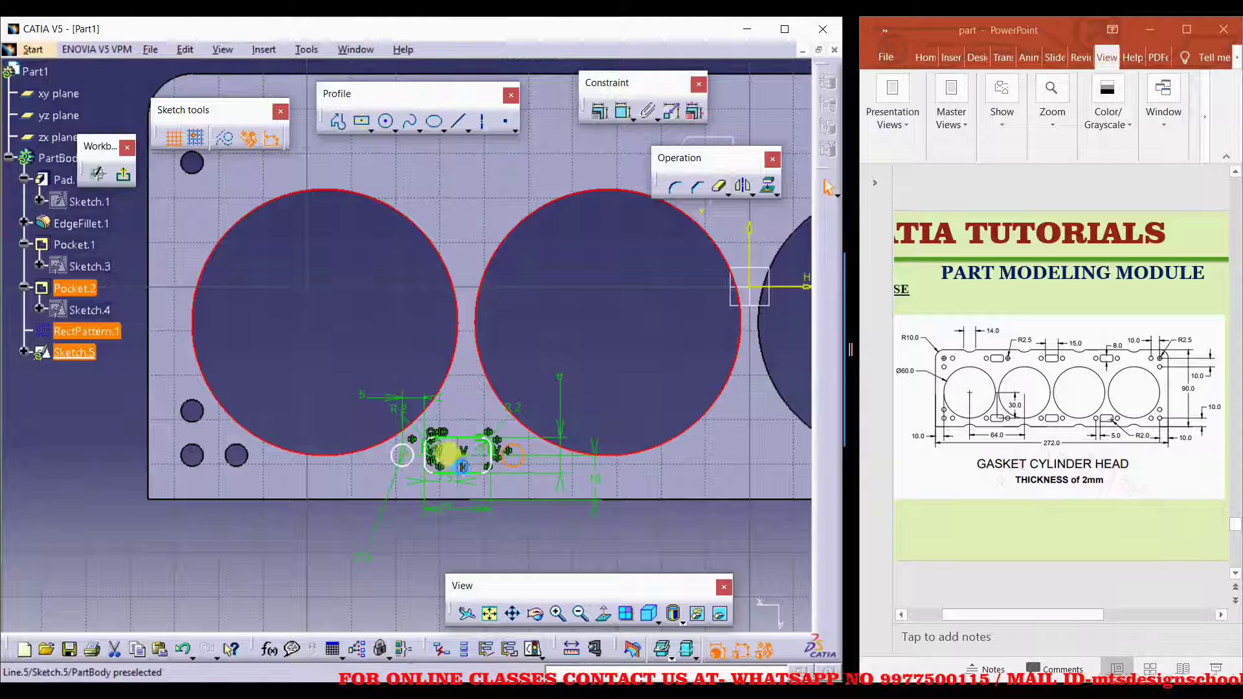
click(600, 112)
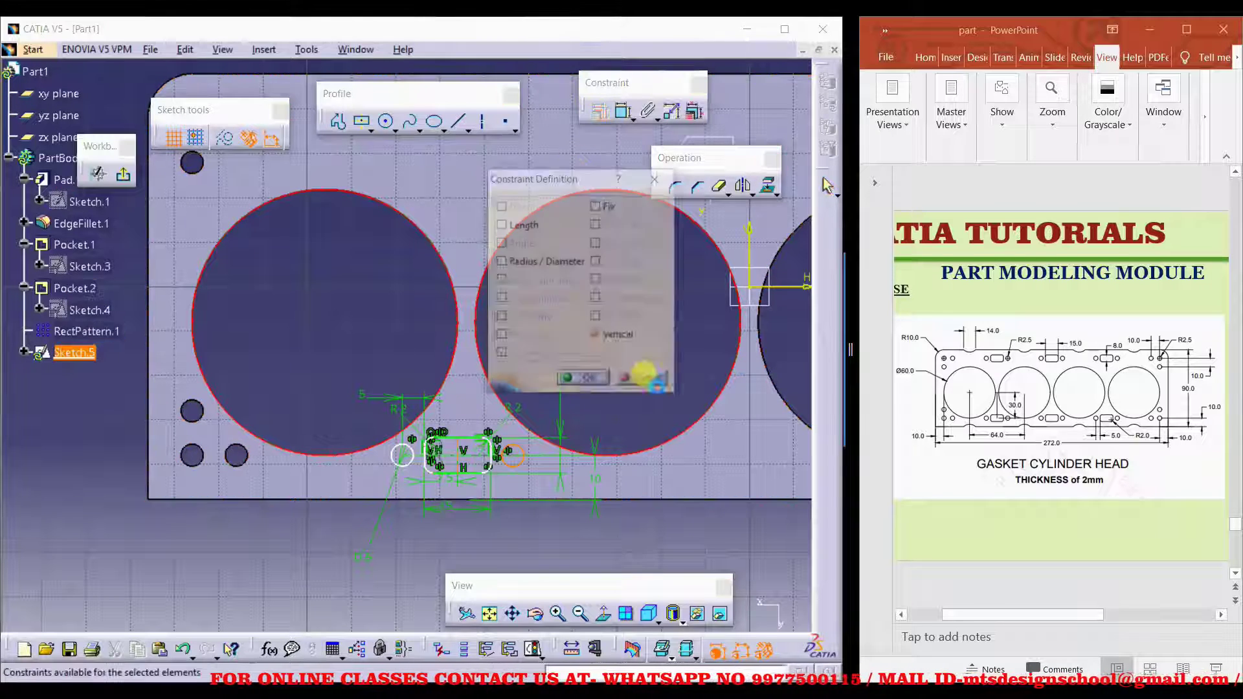
click(655, 181)
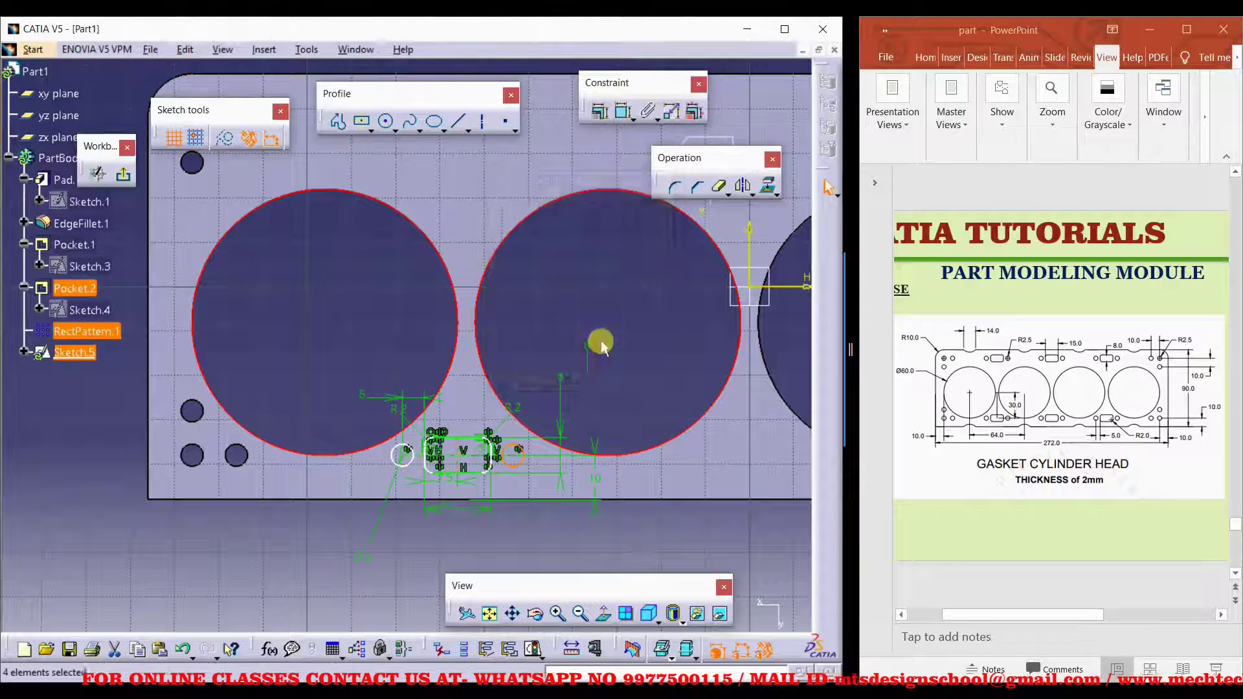
click(563, 369)
Step: Dimension the horizontal distance between the slot's vertical centreline and the sketch's vertical axis
middle_drag(563, 369, 582, 328)
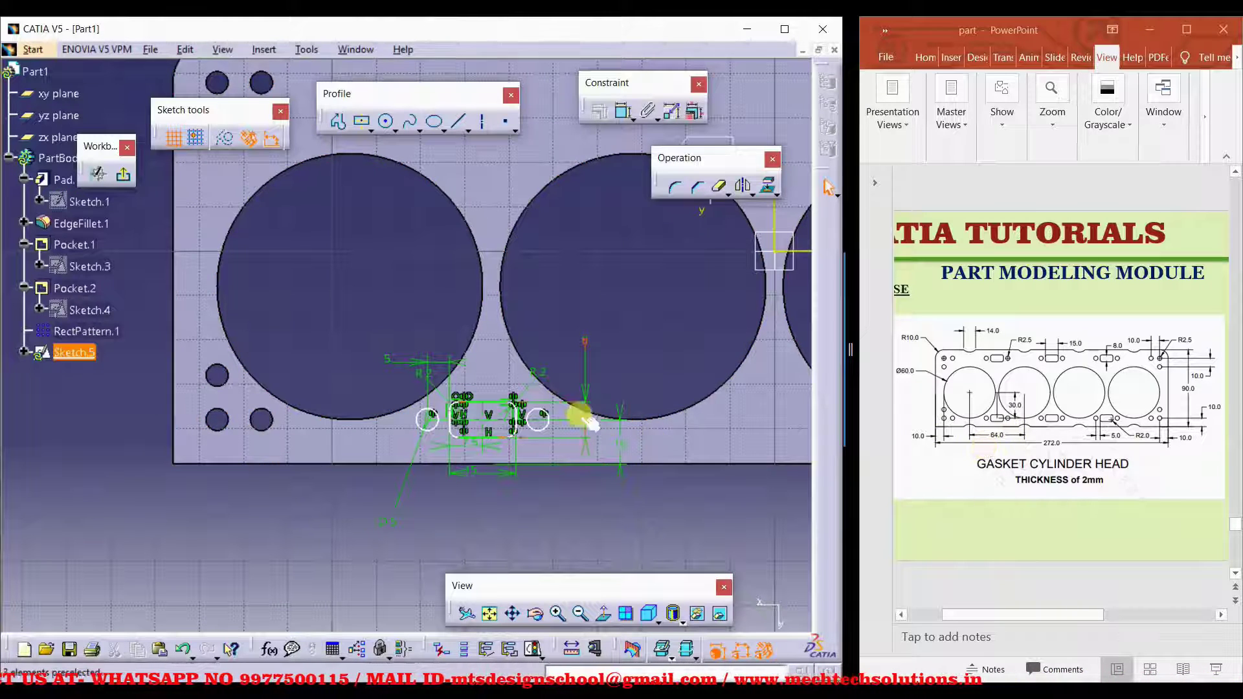
middle_drag(569, 387, 511, 410)
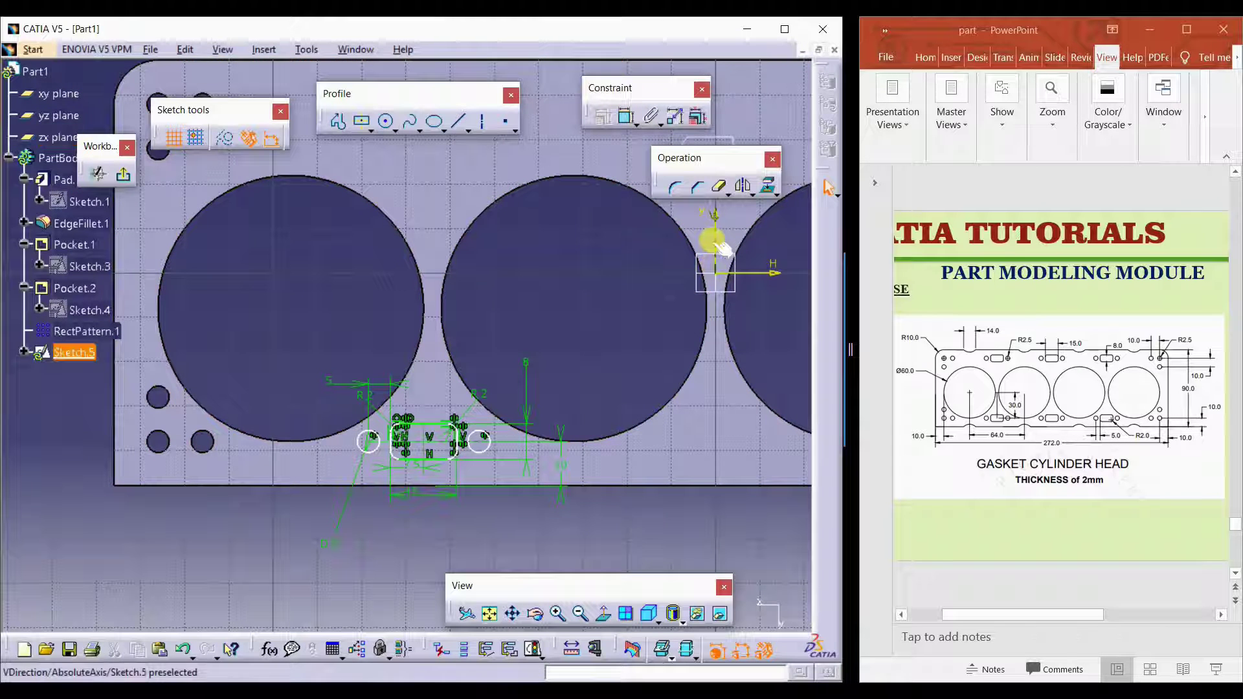
click(427, 449)
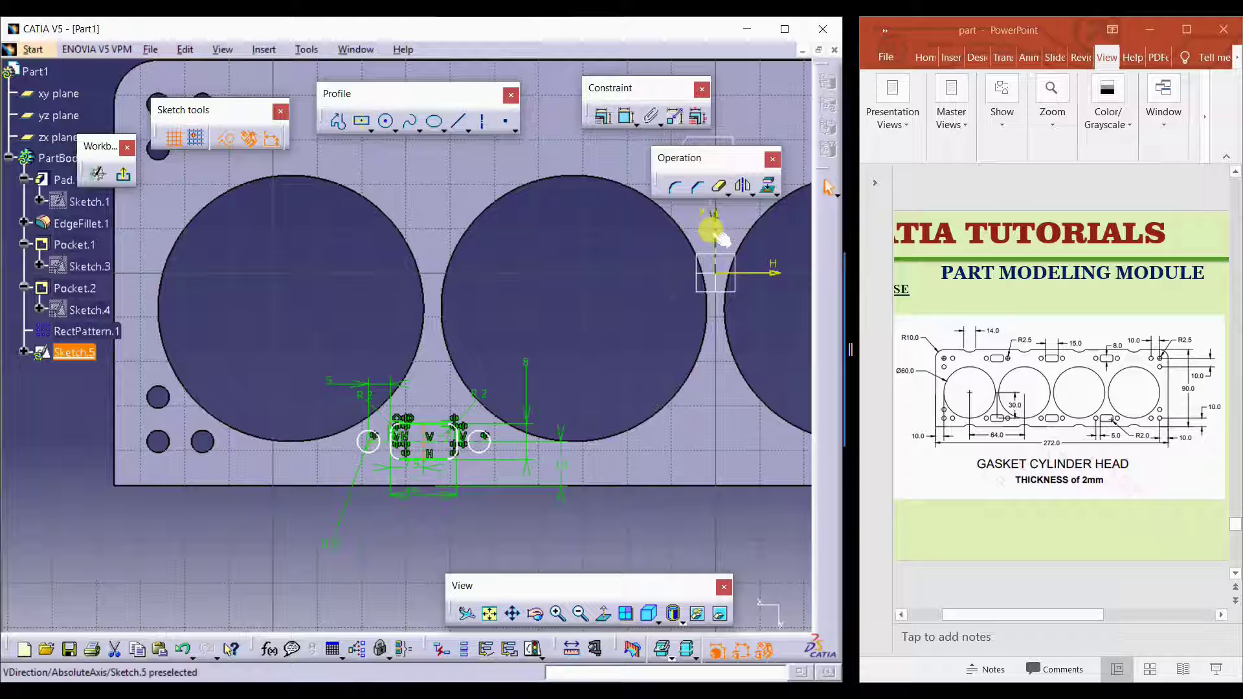
click(626, 116)
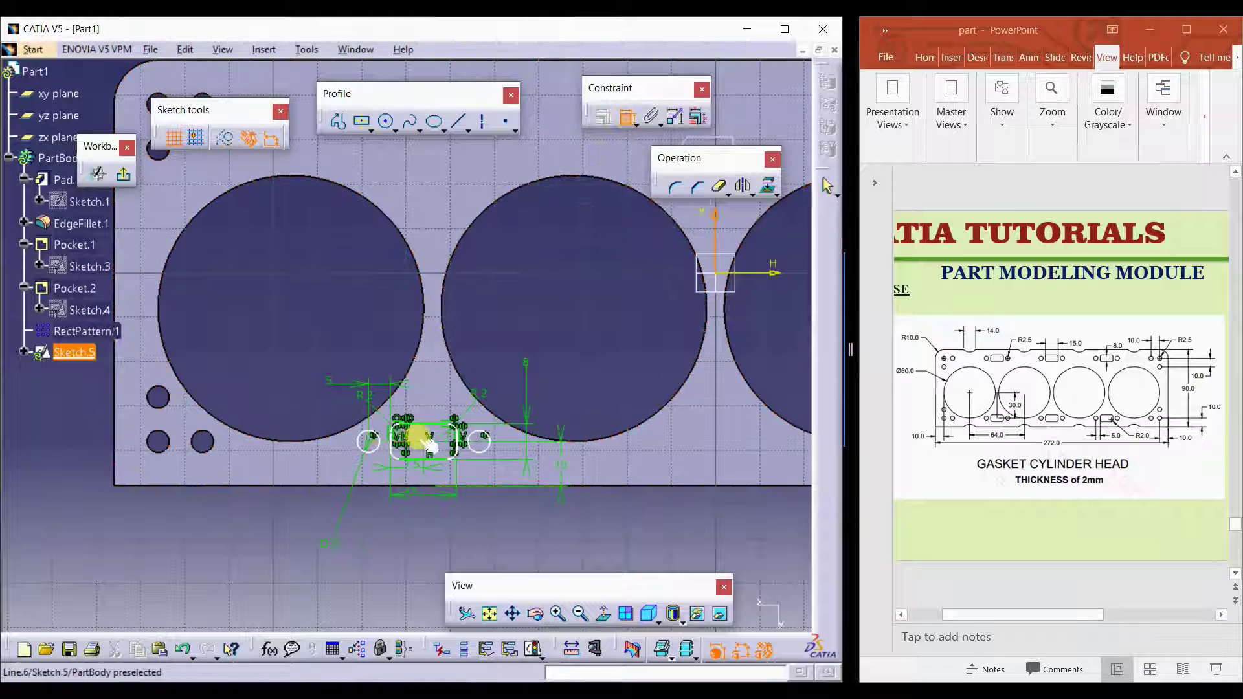
click(423, 446)
click(541, 289)
Step: Set the distance from the slot's centreline to the vertical axis to 64 mm
double_click(543, 286)
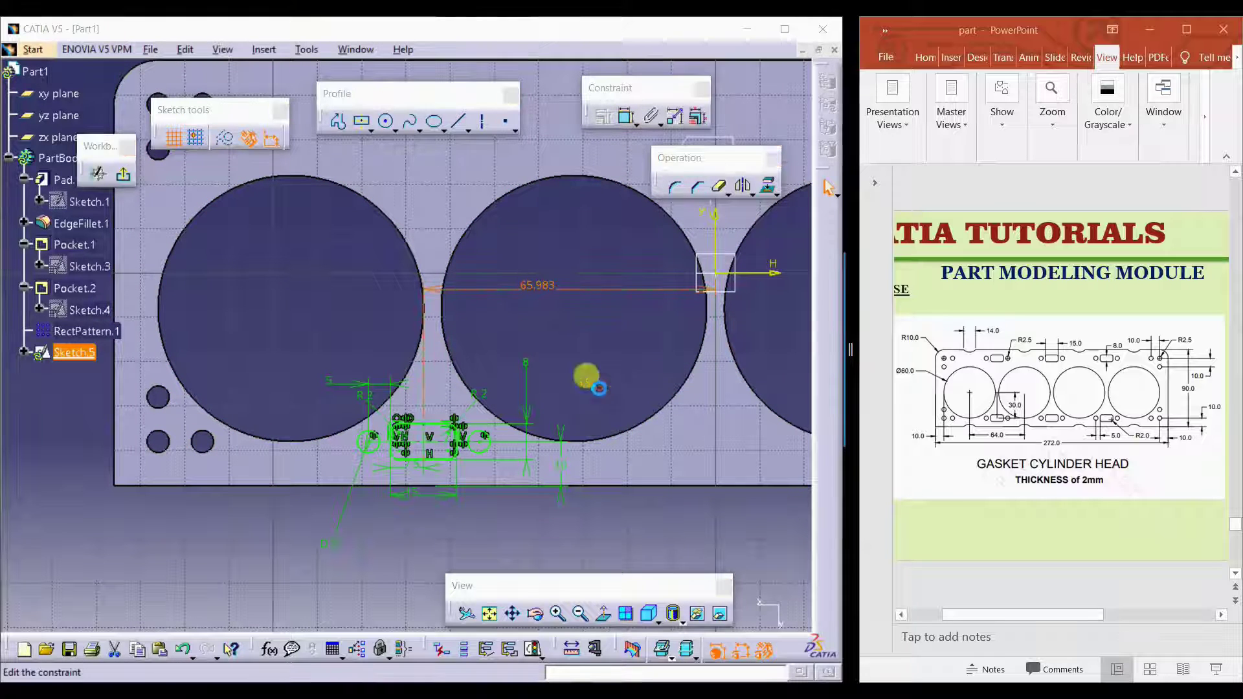
text(6)
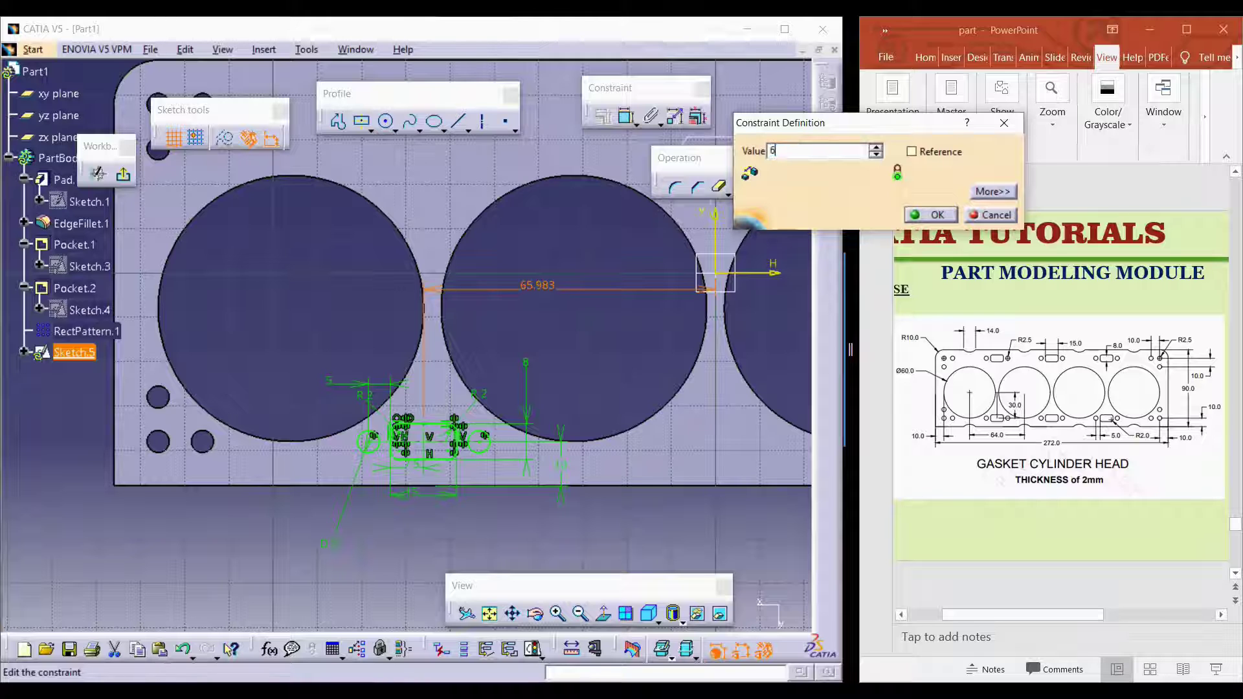
key(Return)
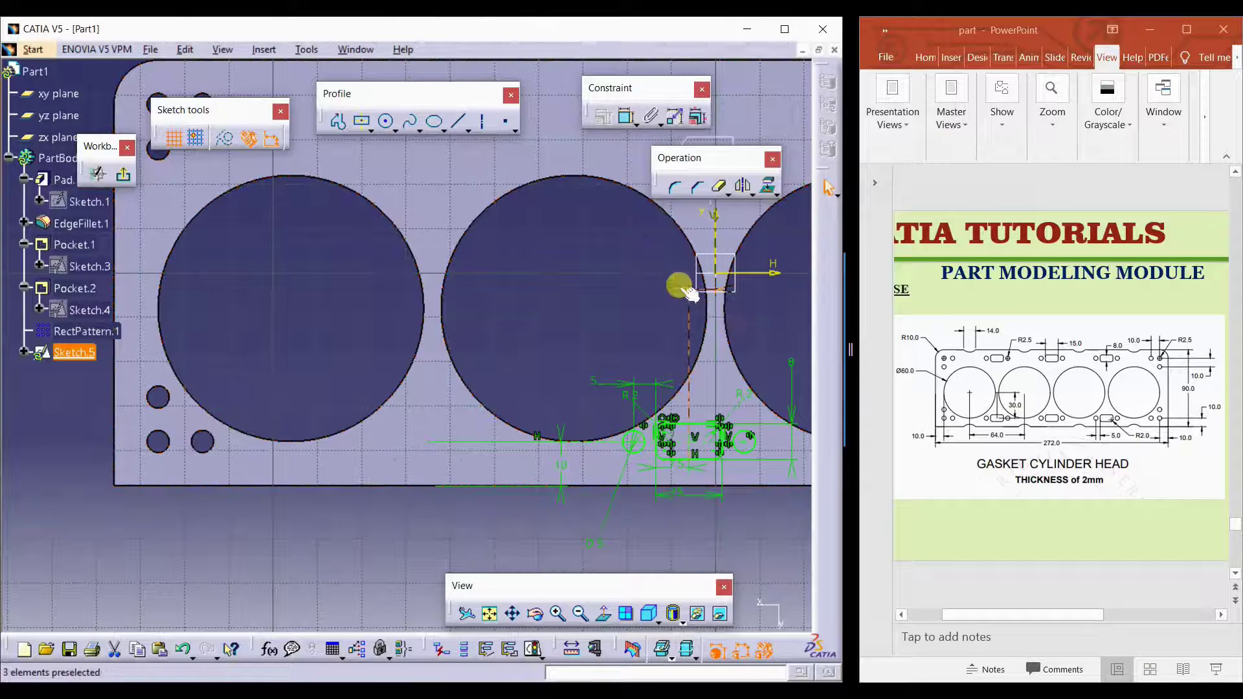
double_click(654, 426)
text(64mm)
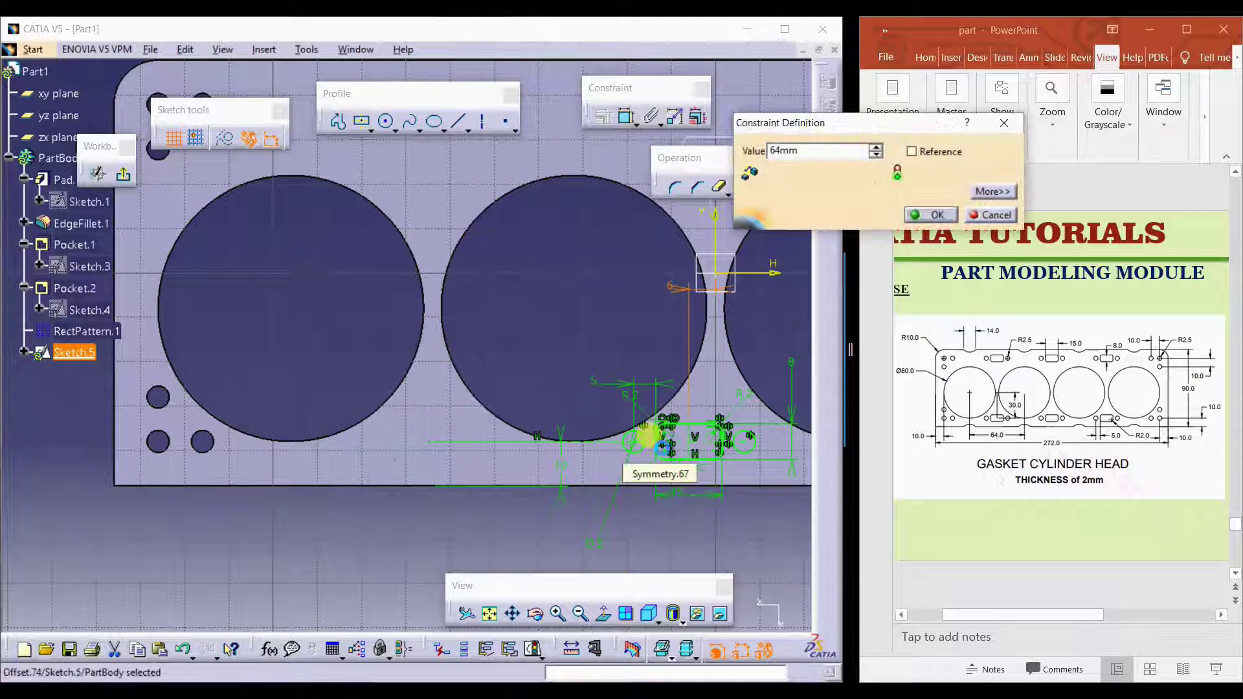
key(Return)
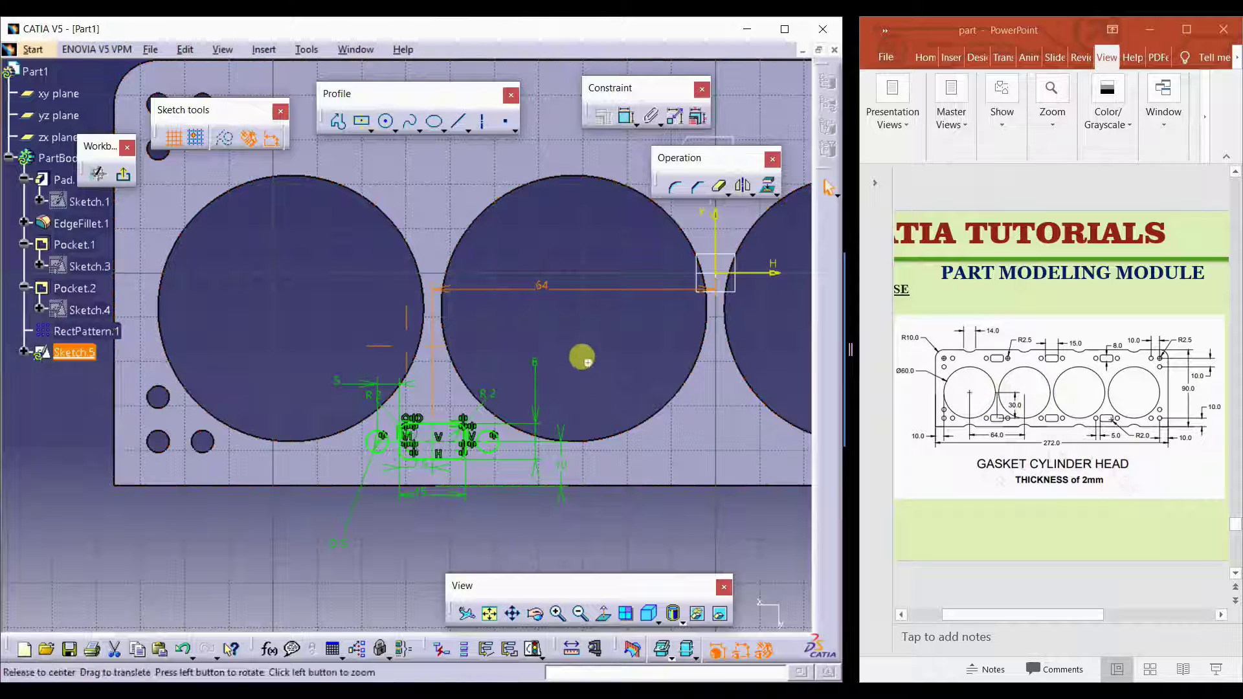
Step: Exit the sketch and cut the slot and its two flanking holes as a 2 mm deep pocket
middle_drag(585, 356, 546, 354)
click(125, 180)
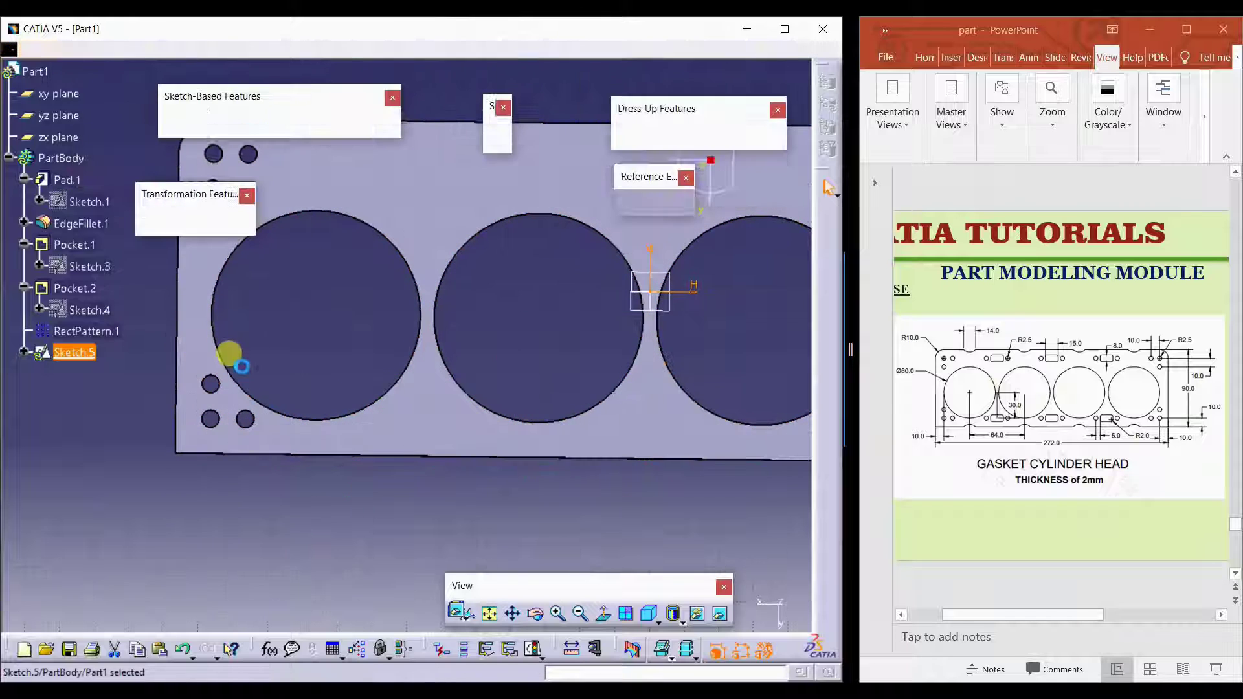
middle_drag(390, 510, 362, 427)
click(203, 125)
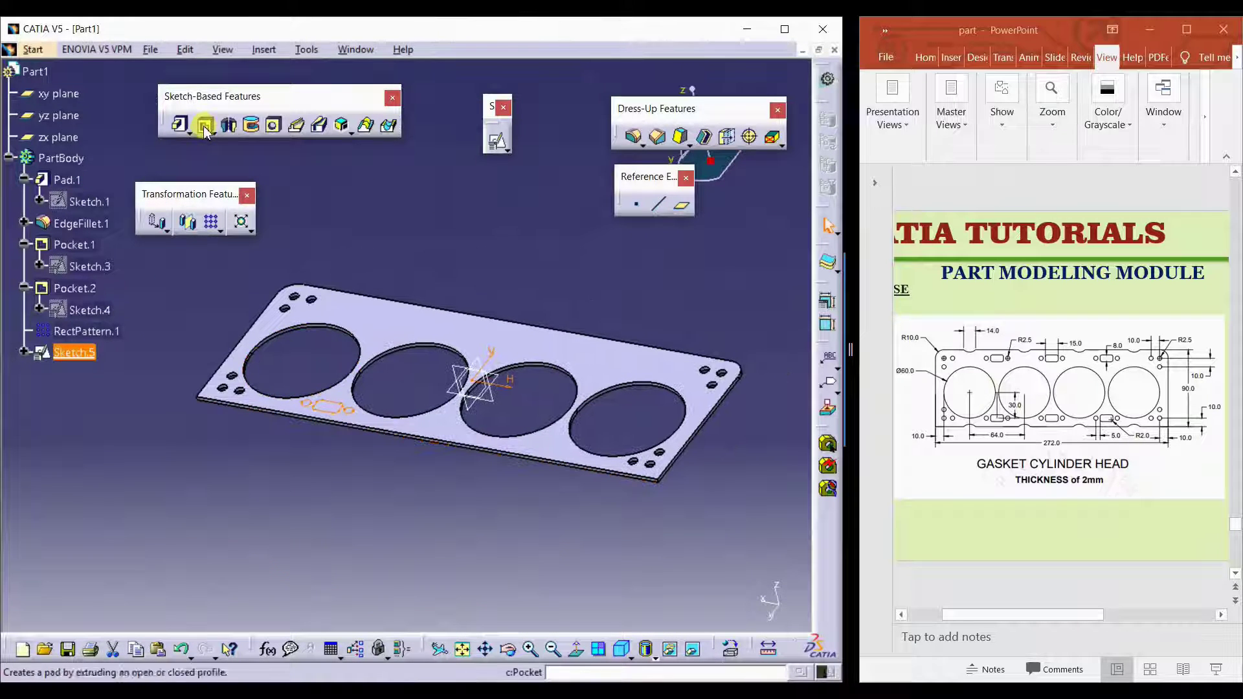
click(647, 609)
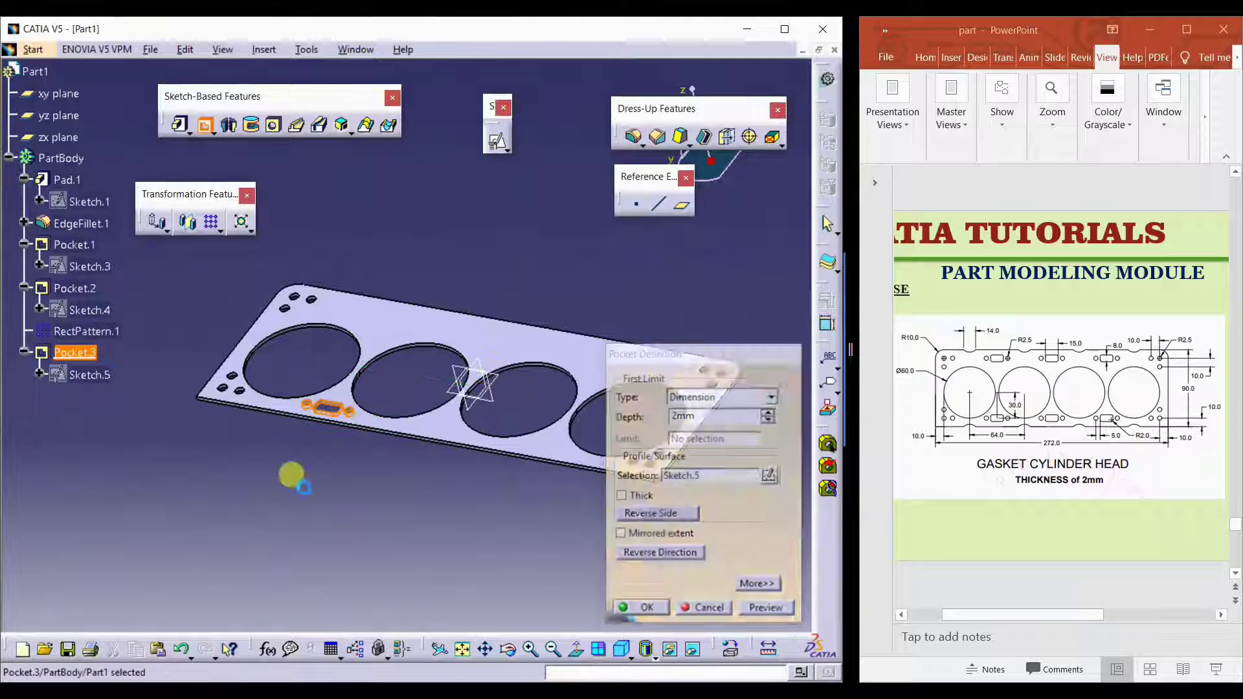
Step: Set up a rectangular pattern of the slot pocket along the plate's length, referencing its top face, direction reversed, with 3 instances spaced 64 mm
click(211, 223)
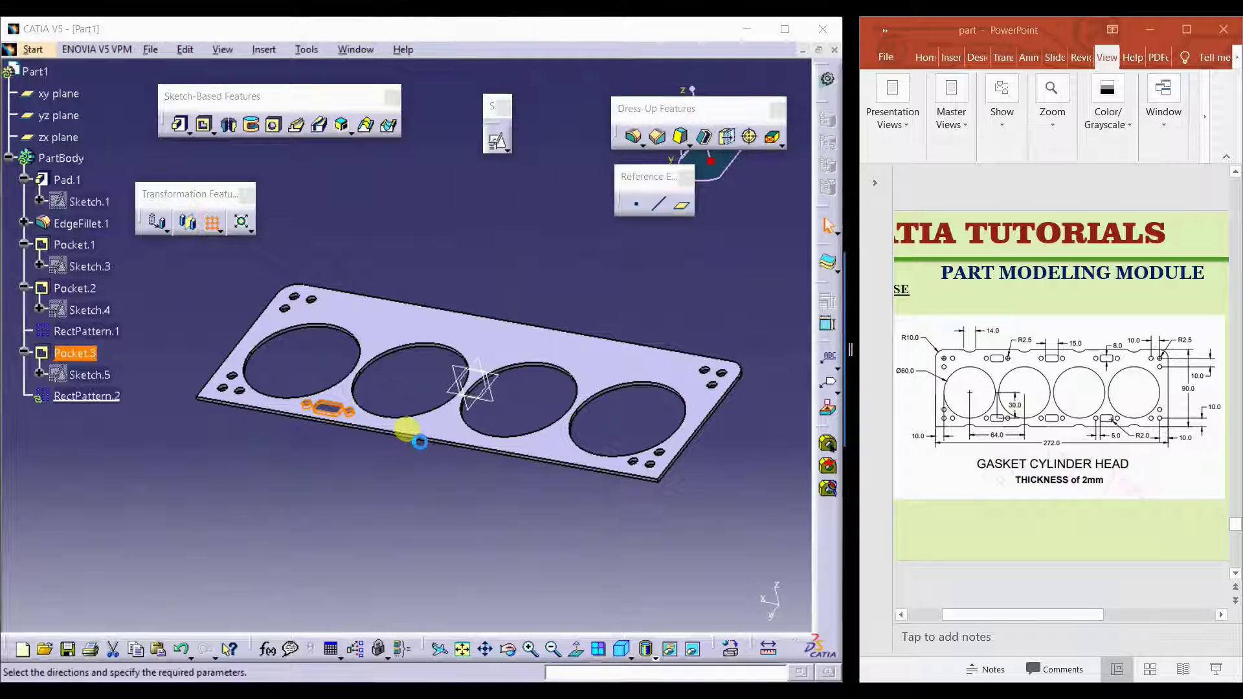
click(678, 482)
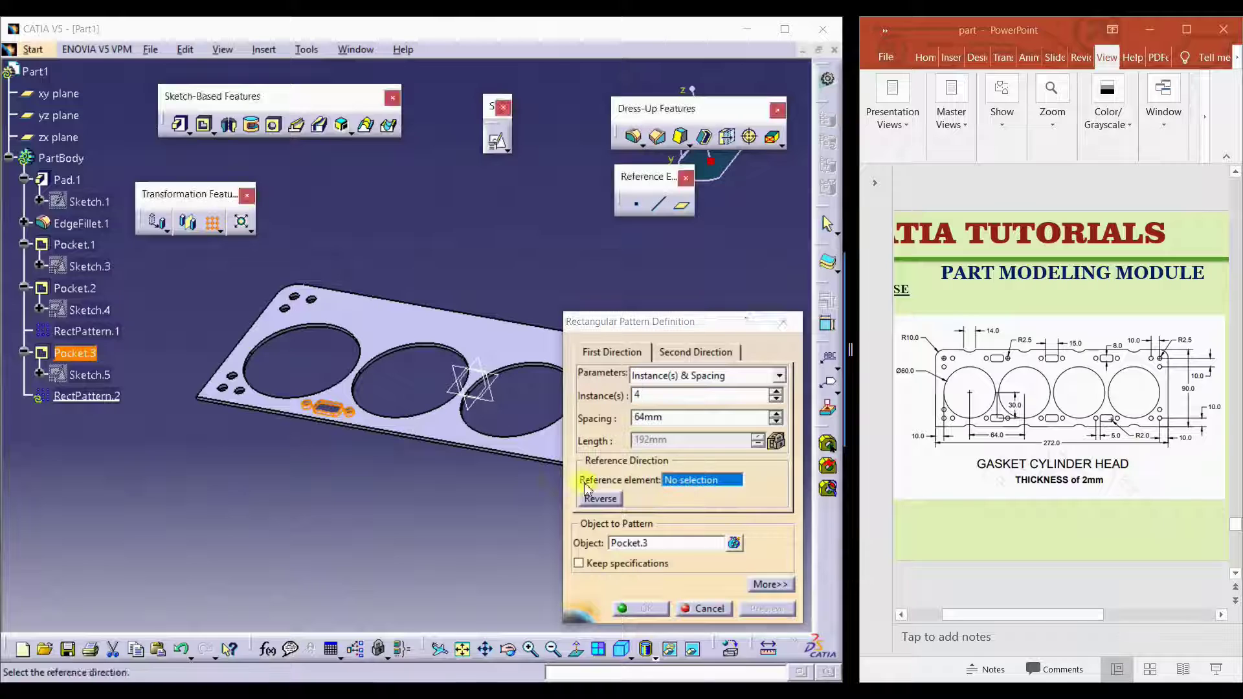
click(457, 361)
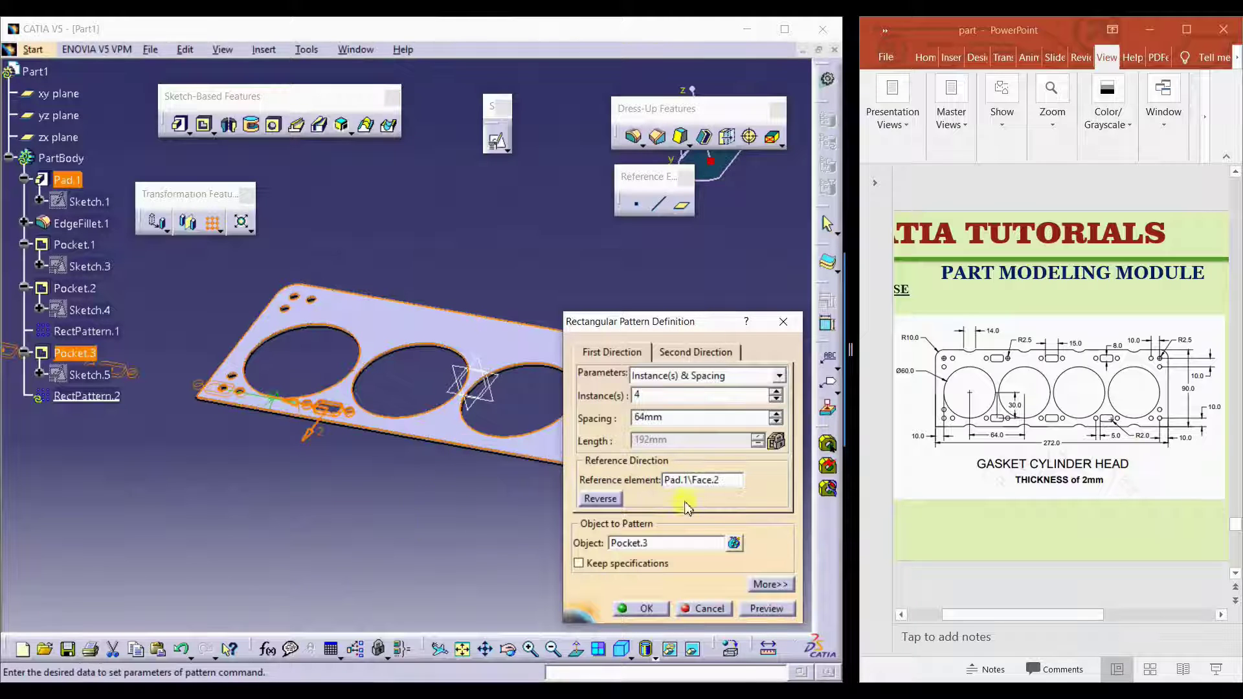
click(600, 498)
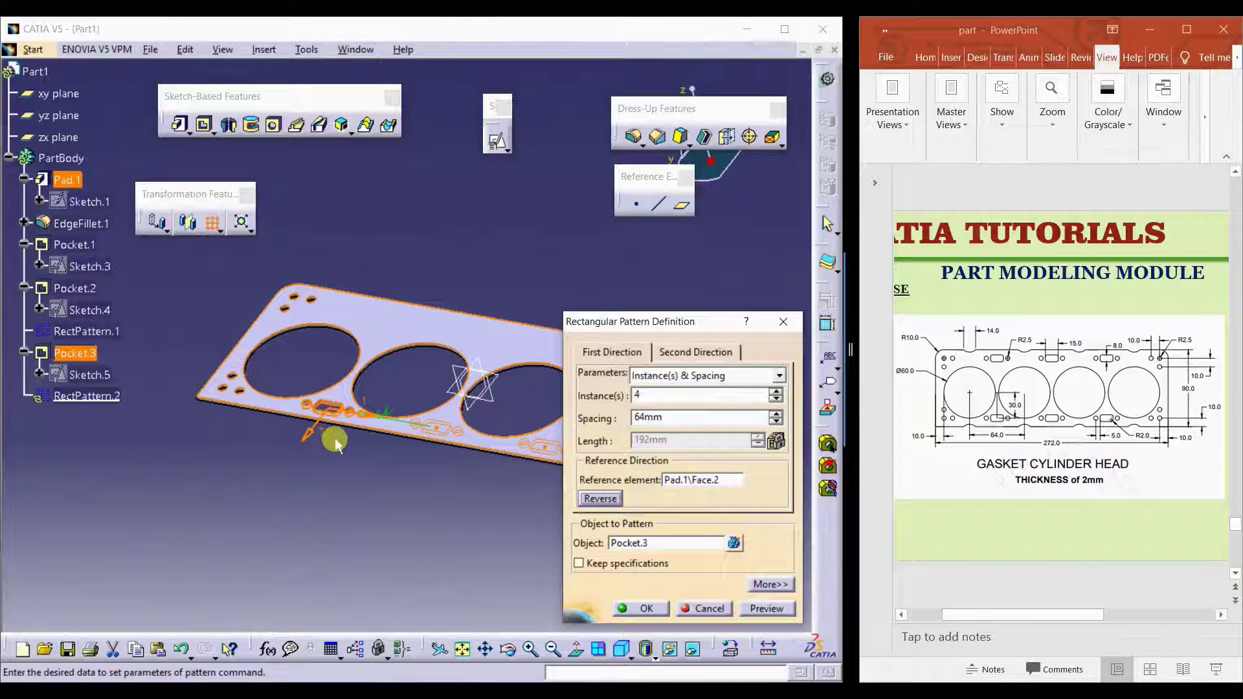
middle_drag(332, 439, 250, 444)
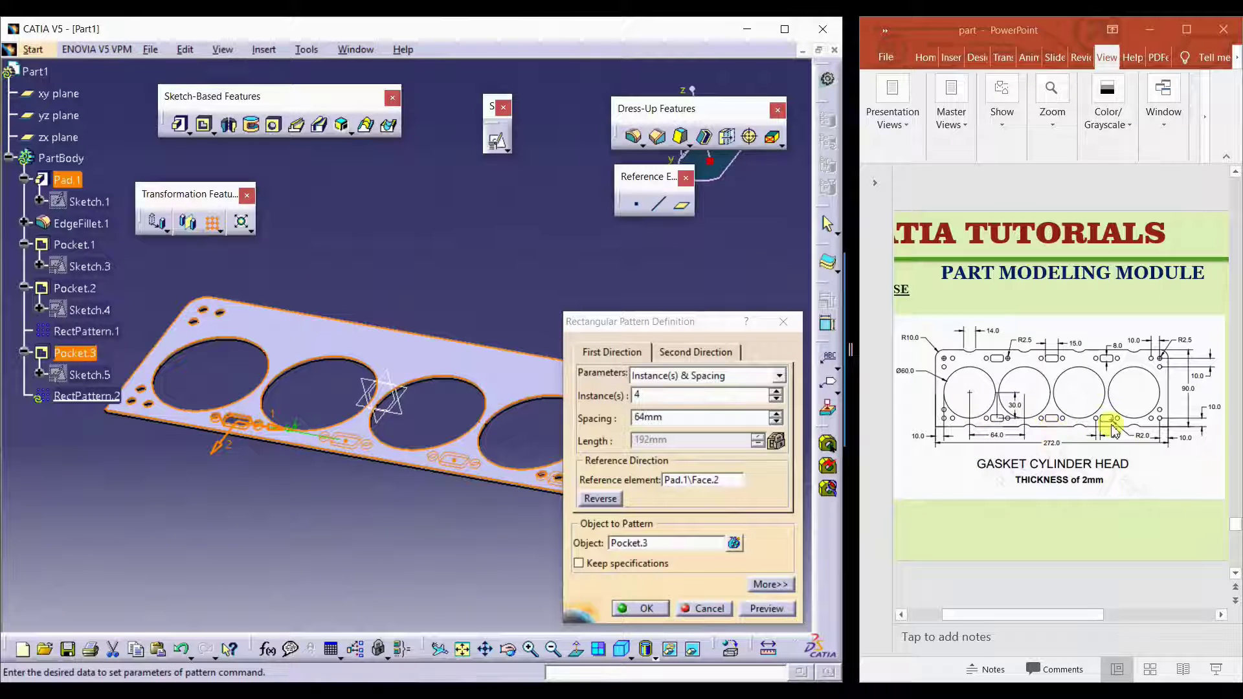
middle_drag(471, 459, 337, 461)
middle_drag(393, 499, 458, 494)
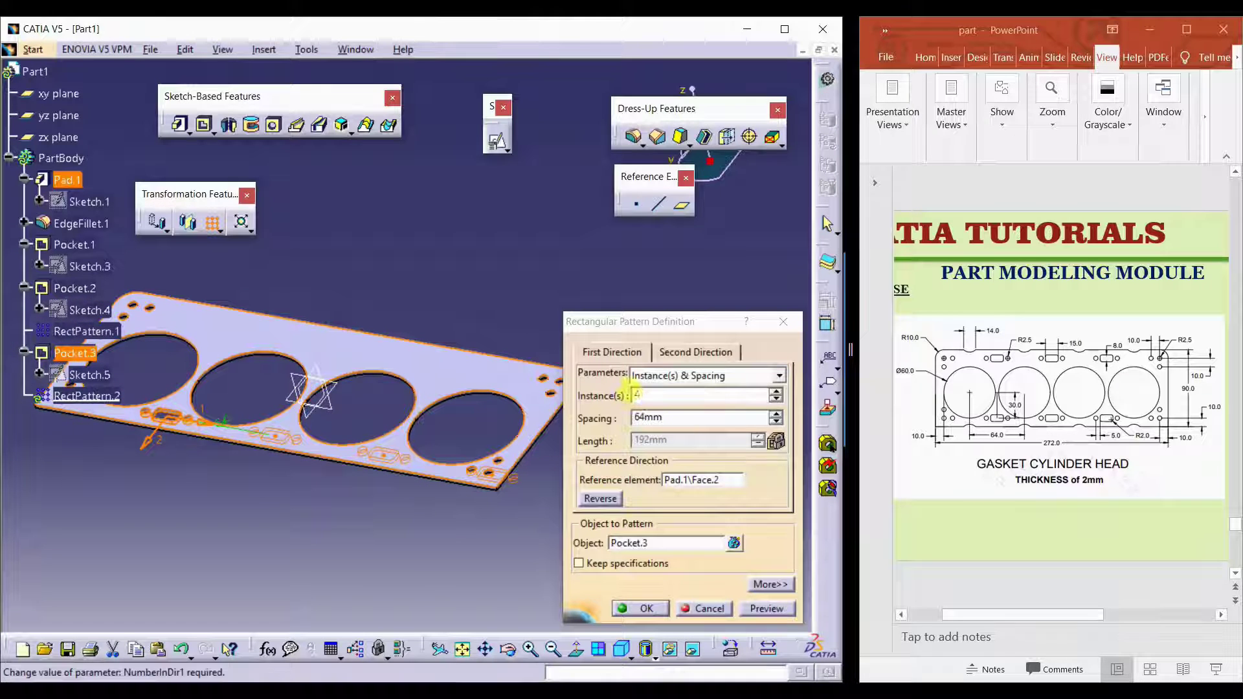
double_click(679, 396)
text(3)
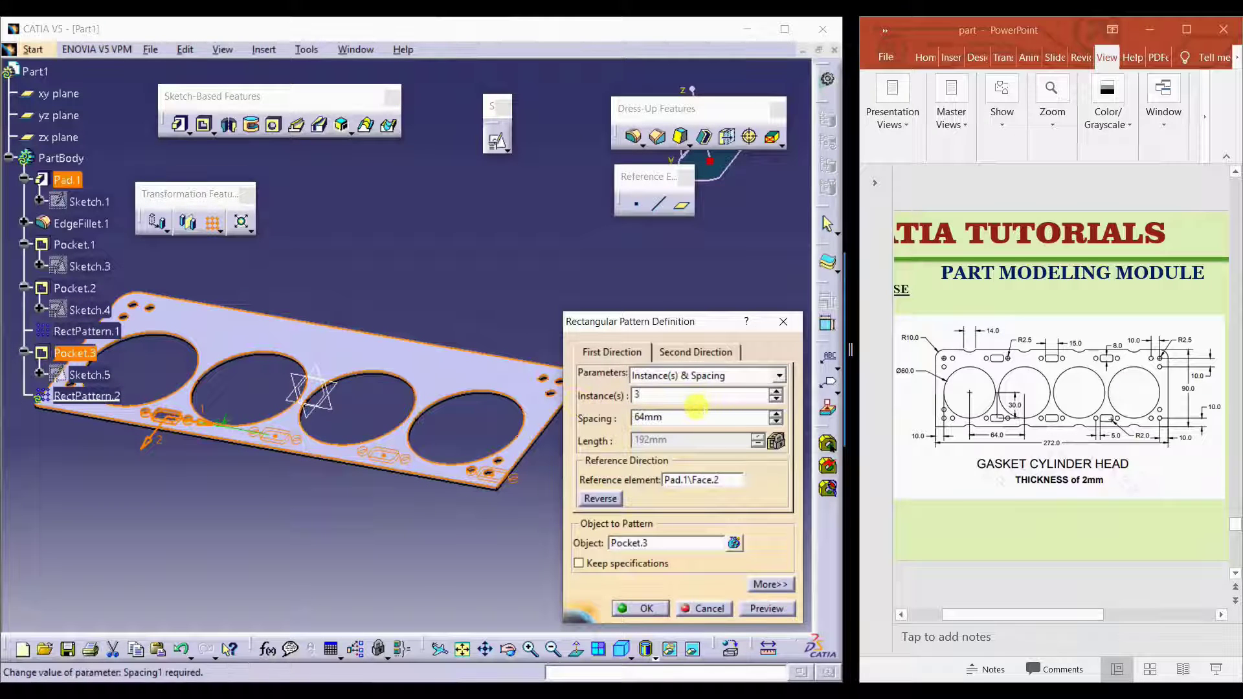
Step: Add a reversed second direction across the plate's width with 2 instances spaced 76 mm and complete the rectangular pattern
click(689, 352)
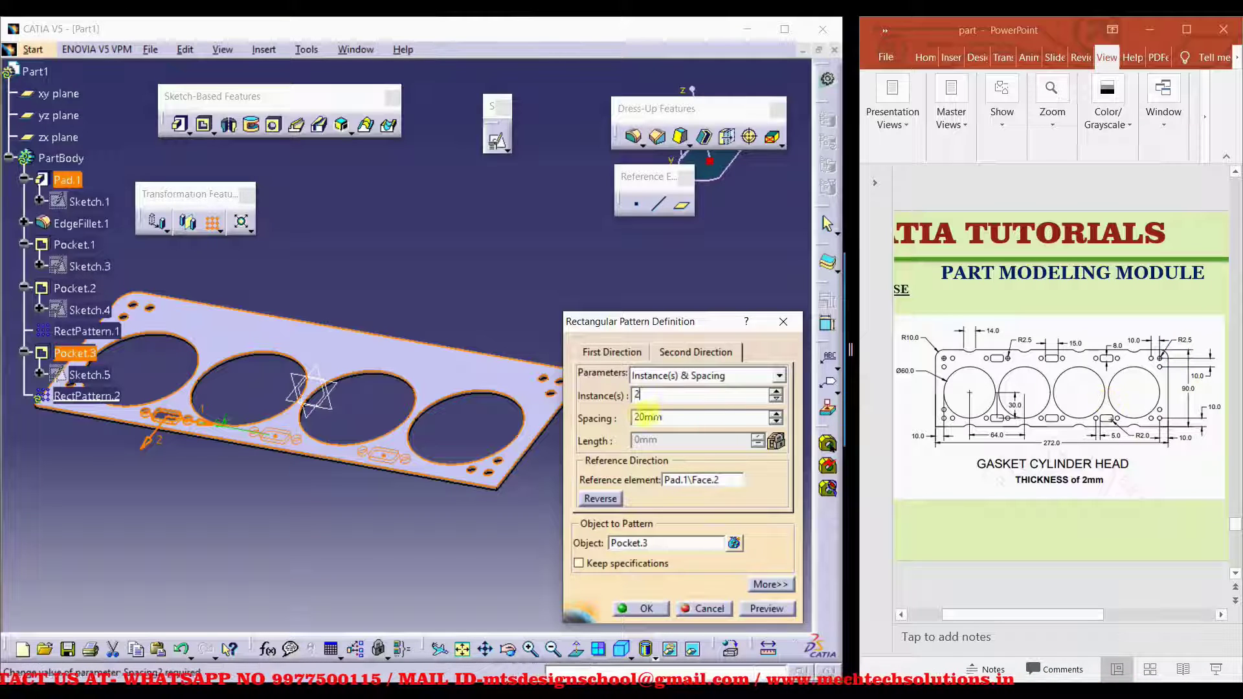
click(649, 416)
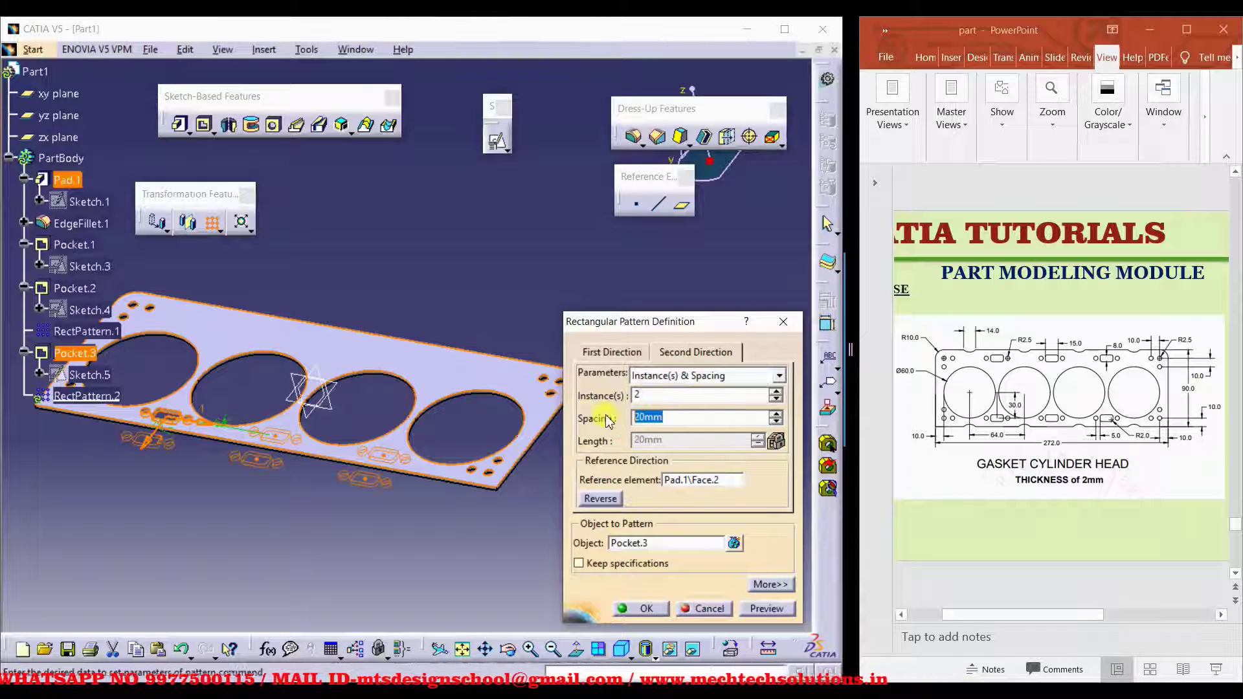
click(645, 609)
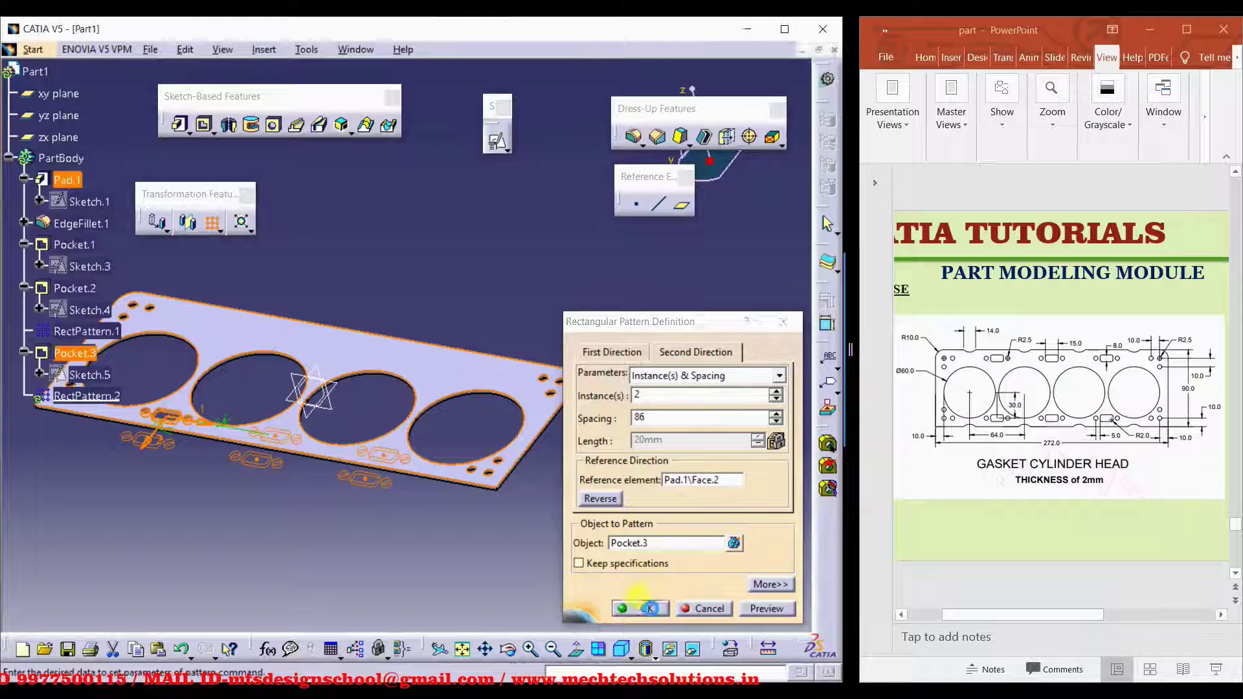
click(600, 499)
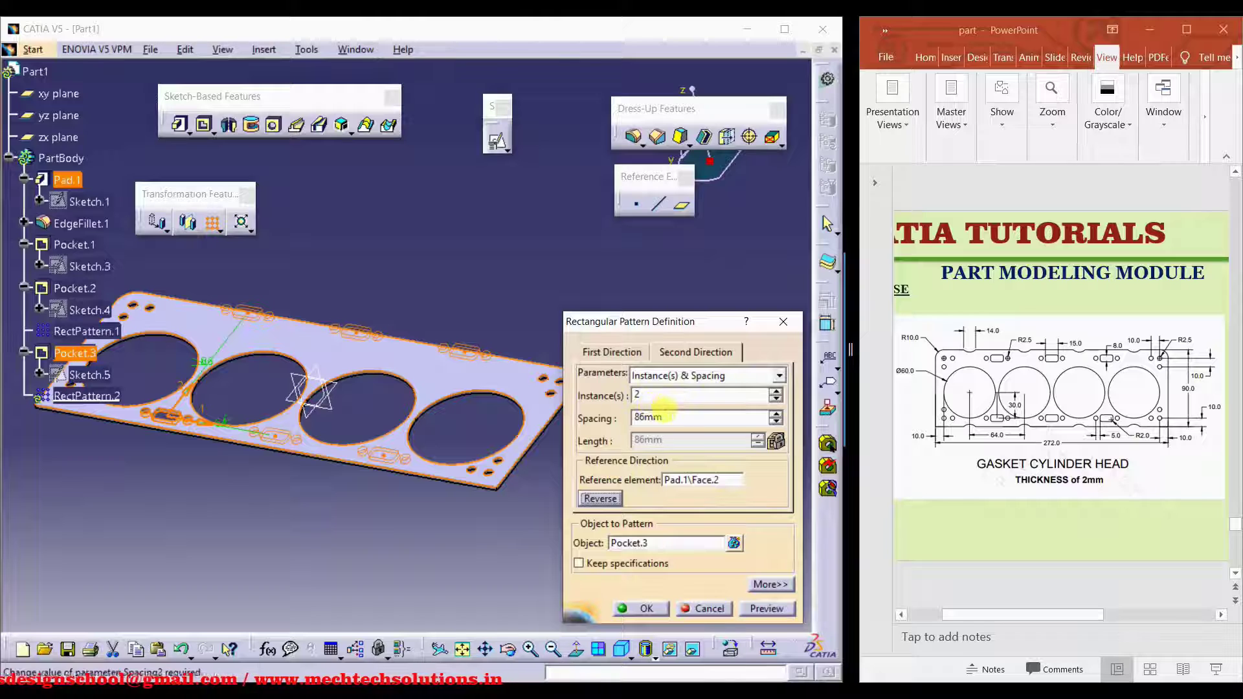
double_click(657, 416)
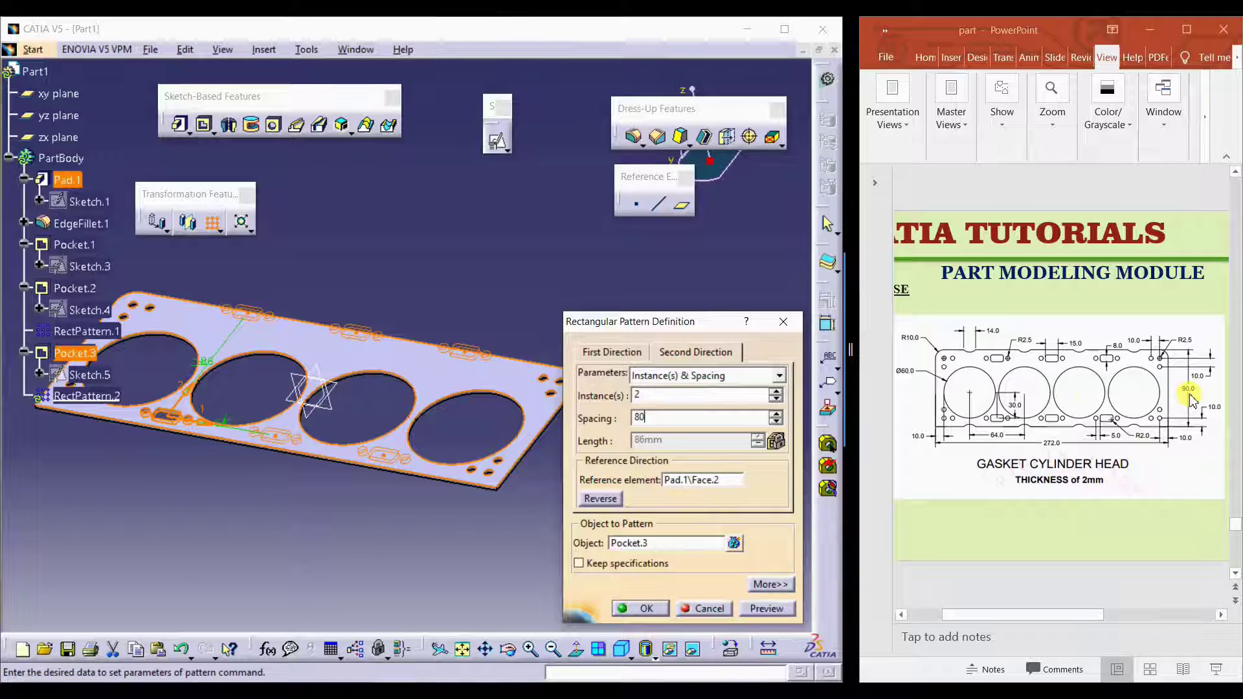
text(76)
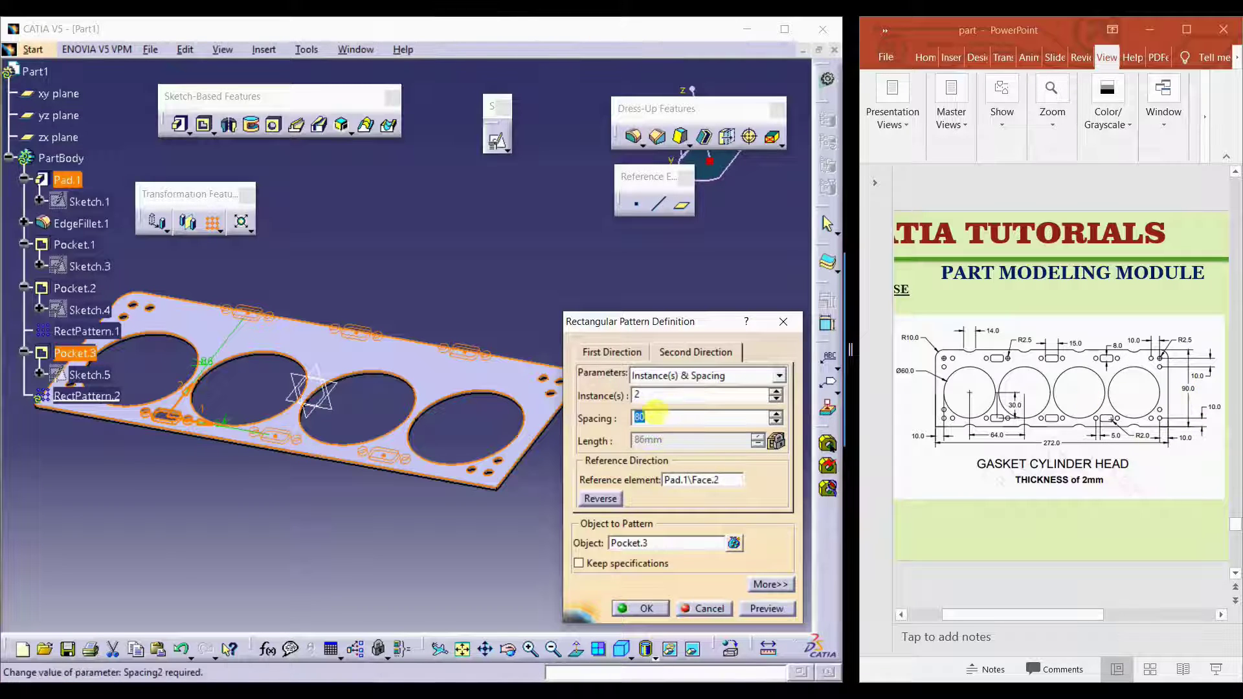
click(746, 609)
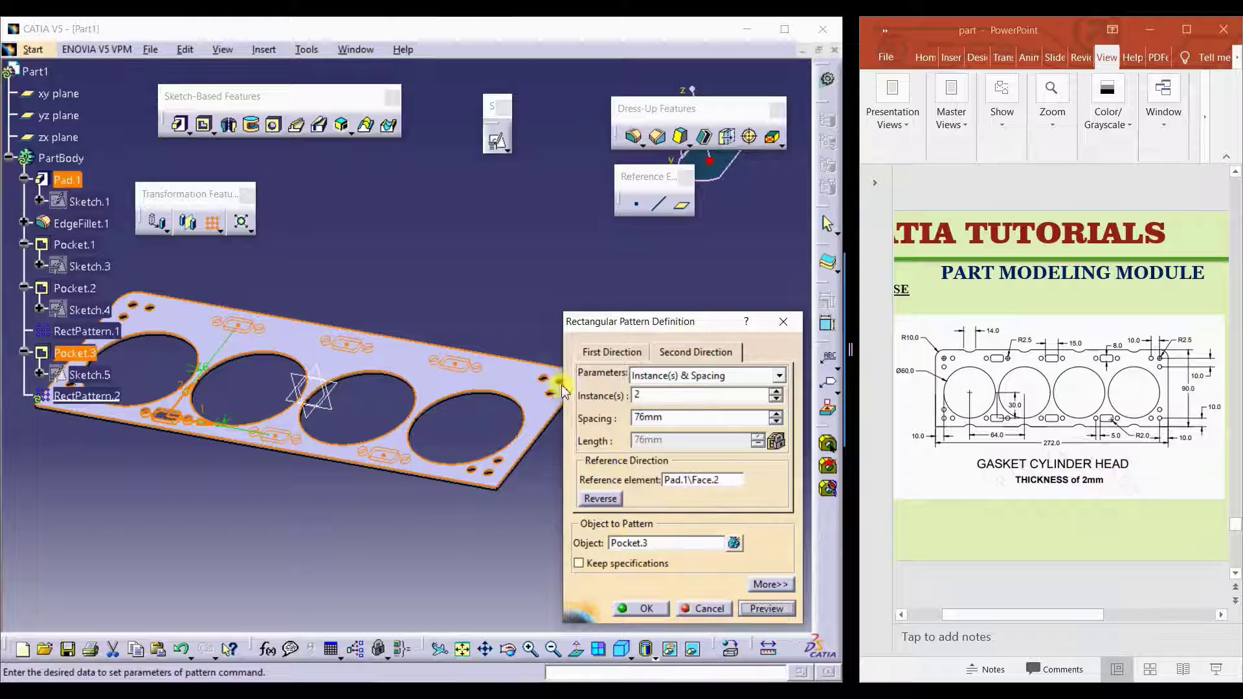
click(642, 608)
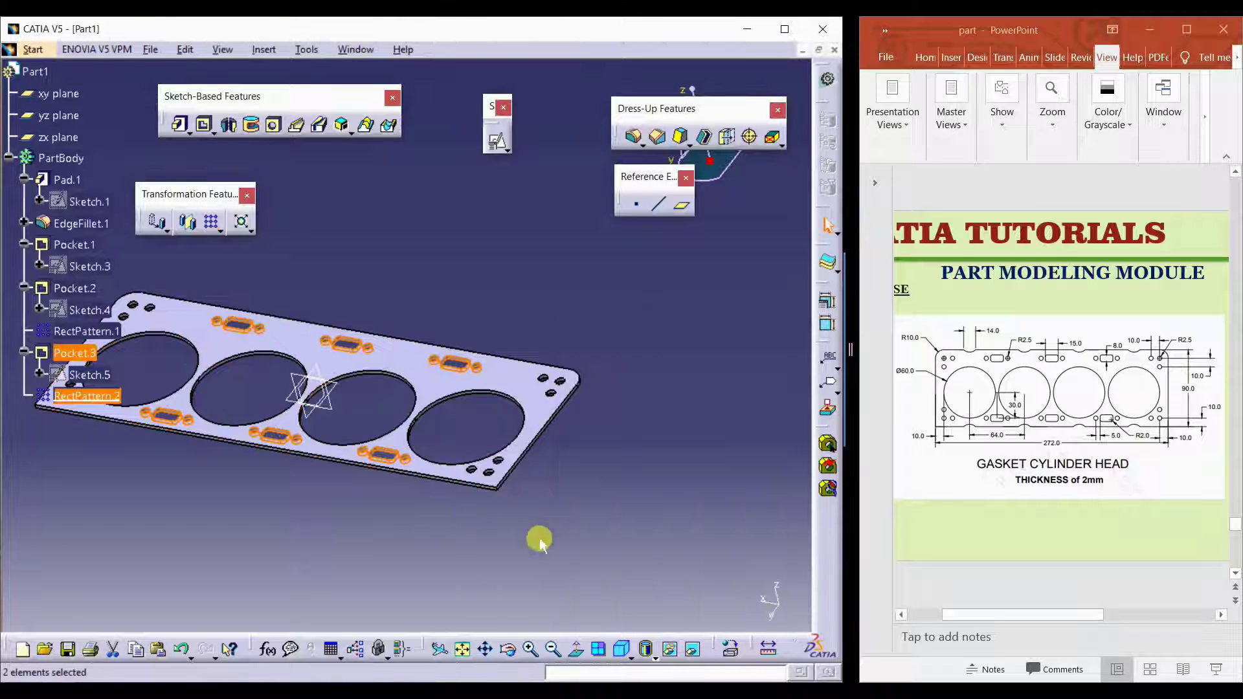
click(534, 536)
middle_drag(375, 407, 482, 507)
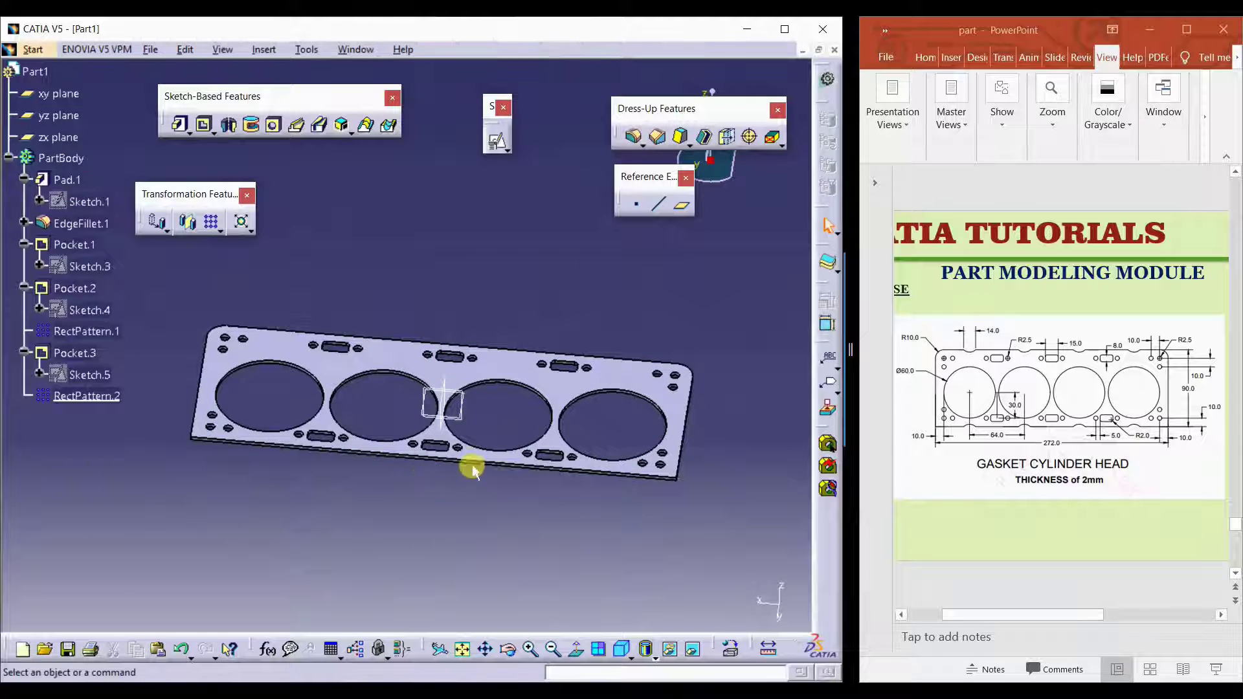
middle_drag(508, 461, 508, 422)
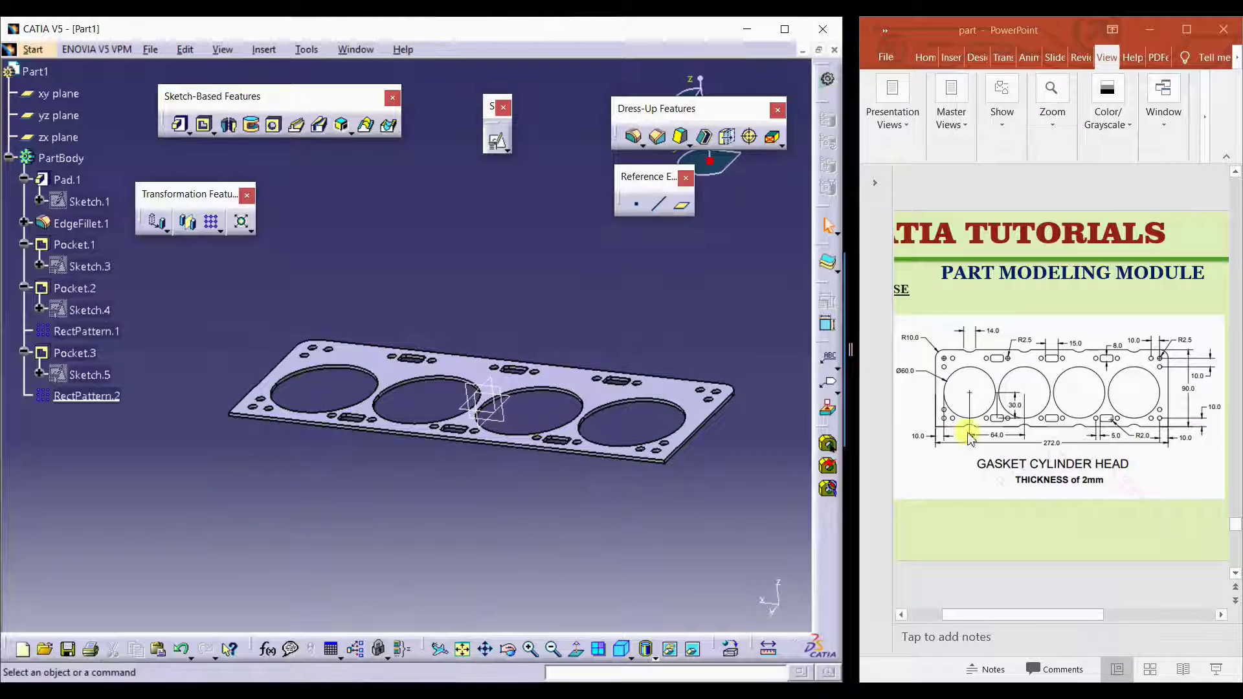